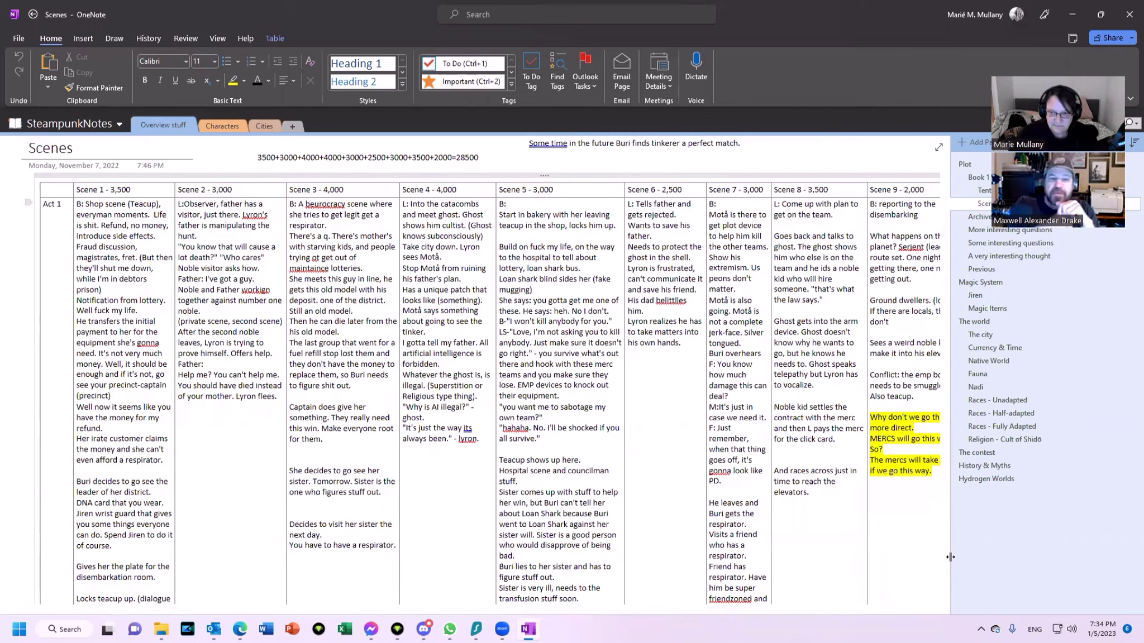
# Step: Narrow the page list and insert "She catered a wedding or something big (and that's keeping her afloat) ->" before "Refund" in Act 1 Scene 1
pyautogui.moveTo(950, 557); pyautogui.dragTo(1050, 557)
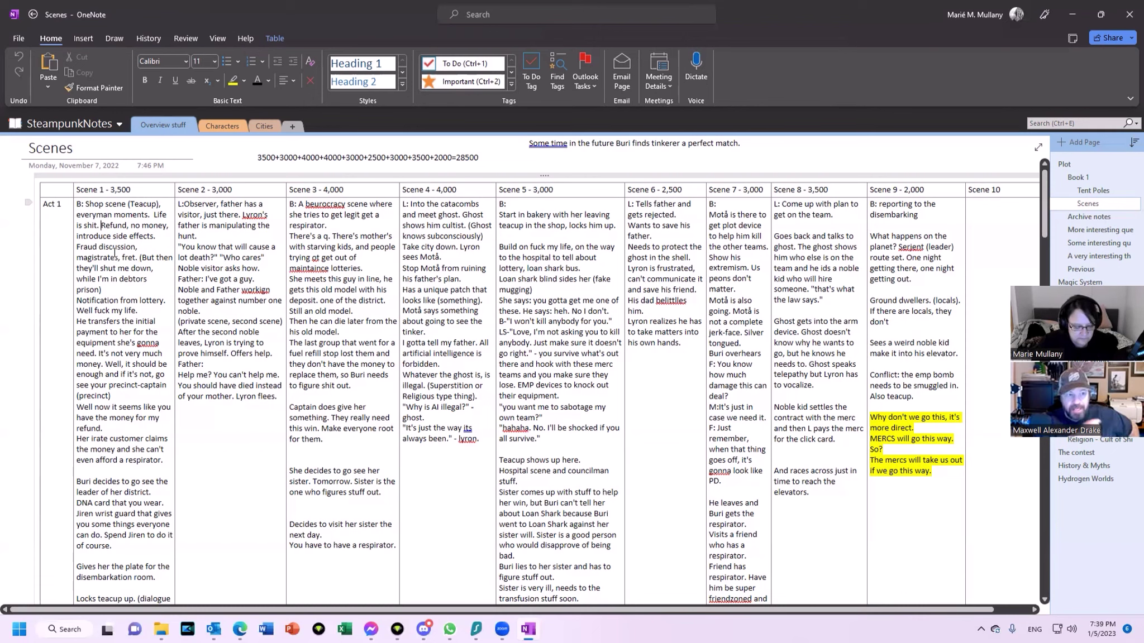
pyautogui.write('She catered')
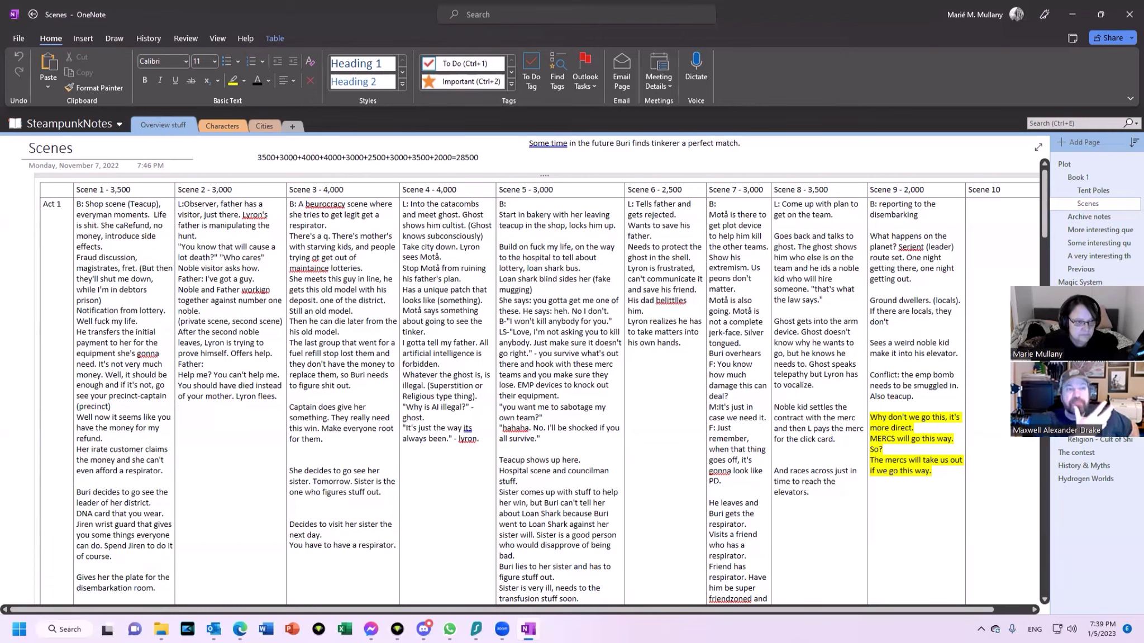
pyautogui.write(' a wedding or ')
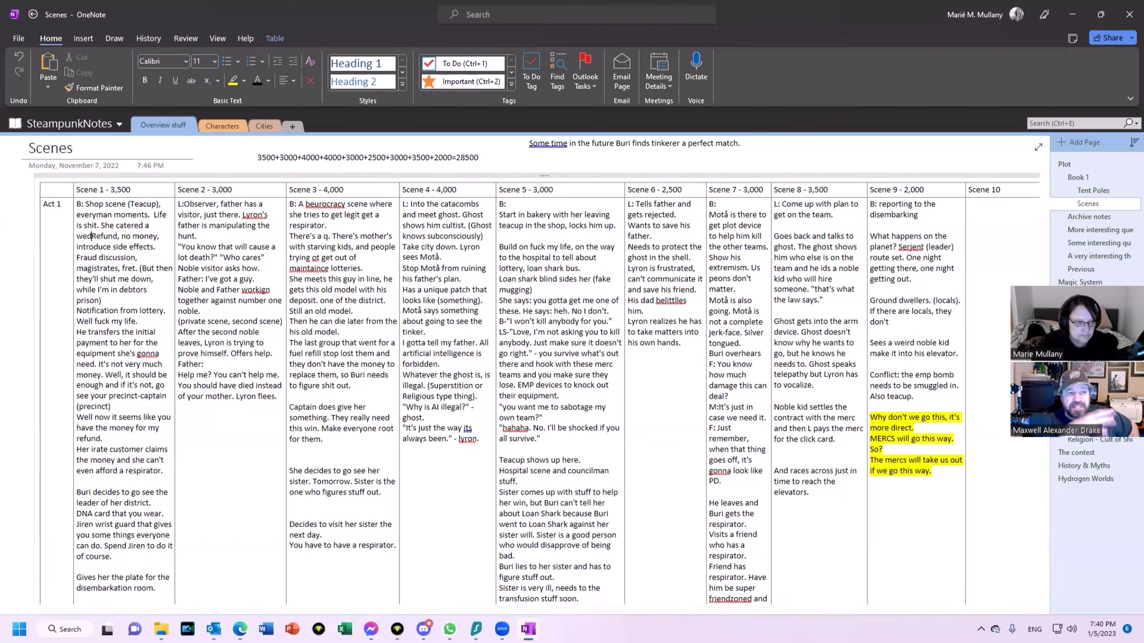
pyautogui.write('something big ')
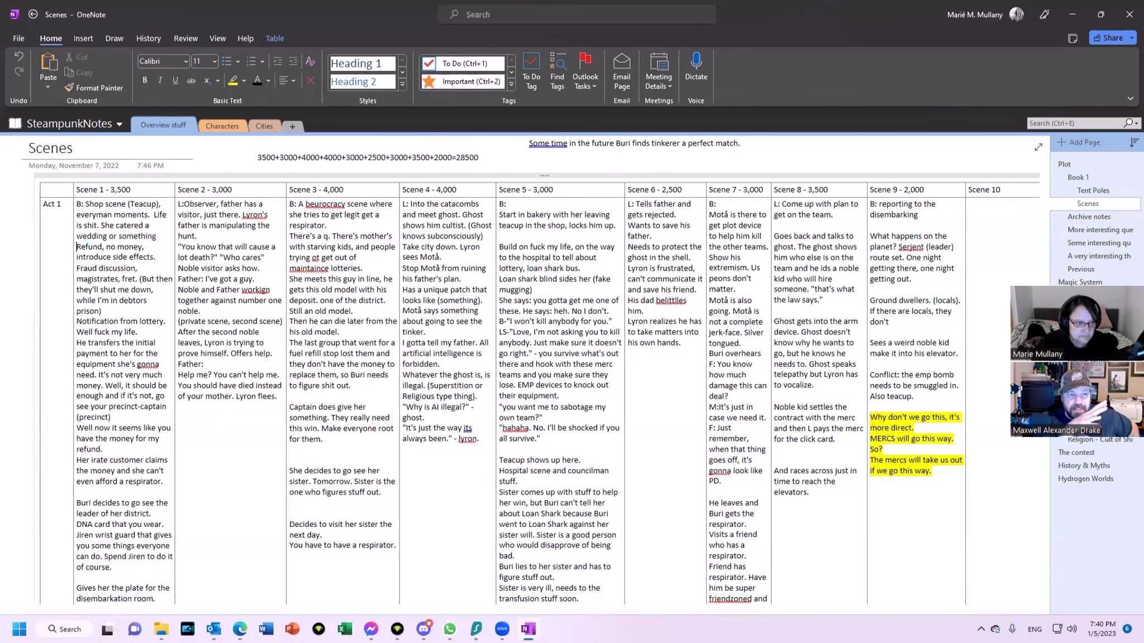
pyautogui.write('-')
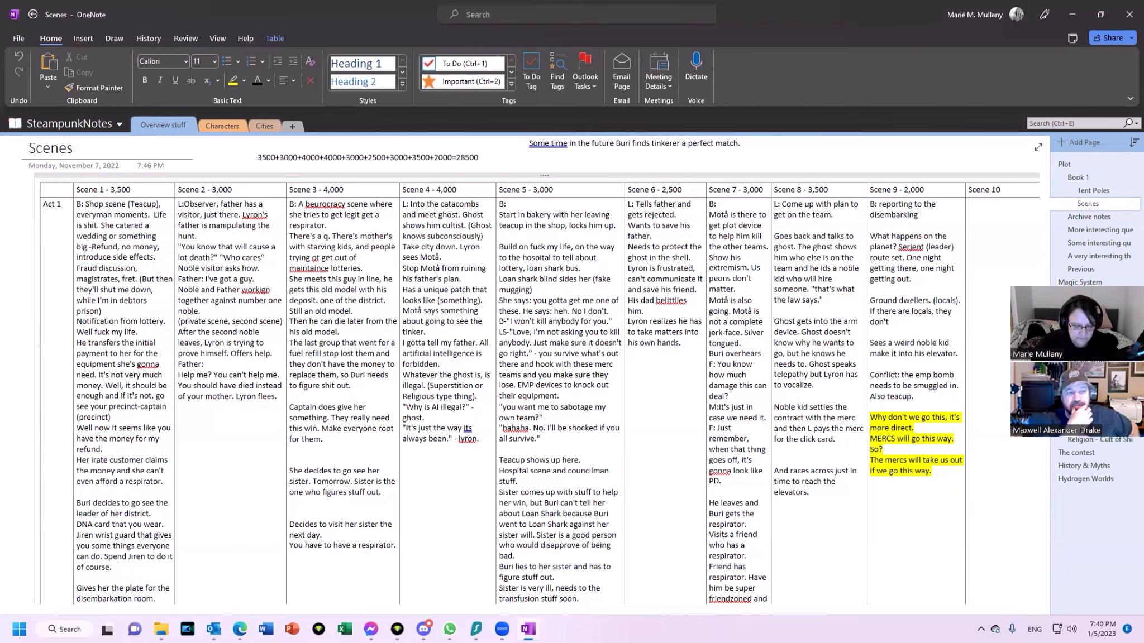
pyautogui.write('>')
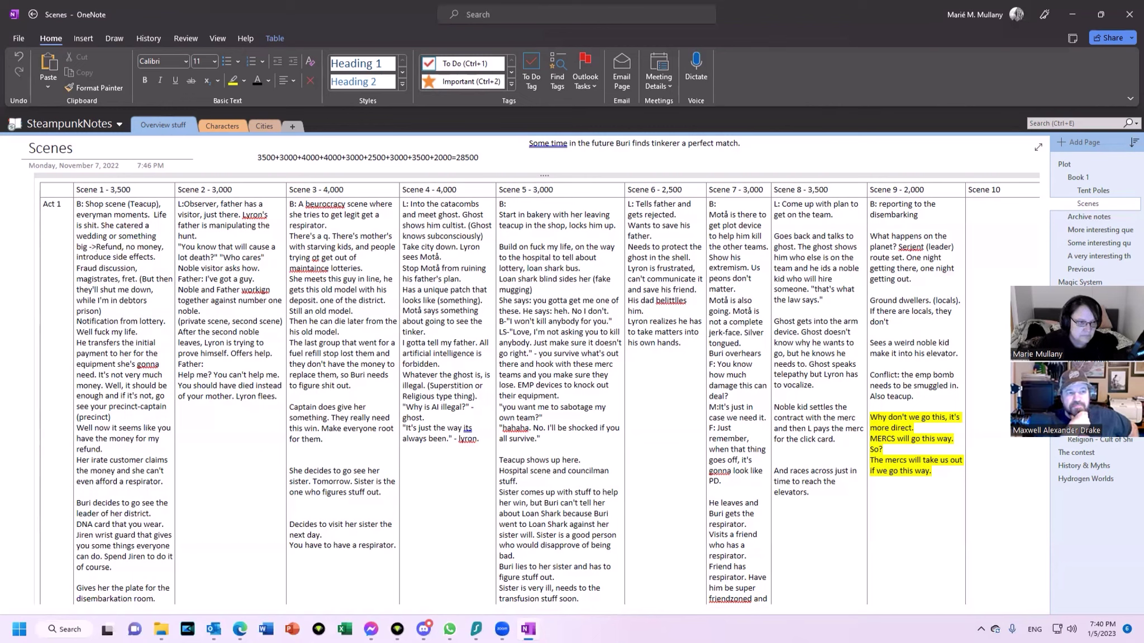
pyautogui.write('(and ')
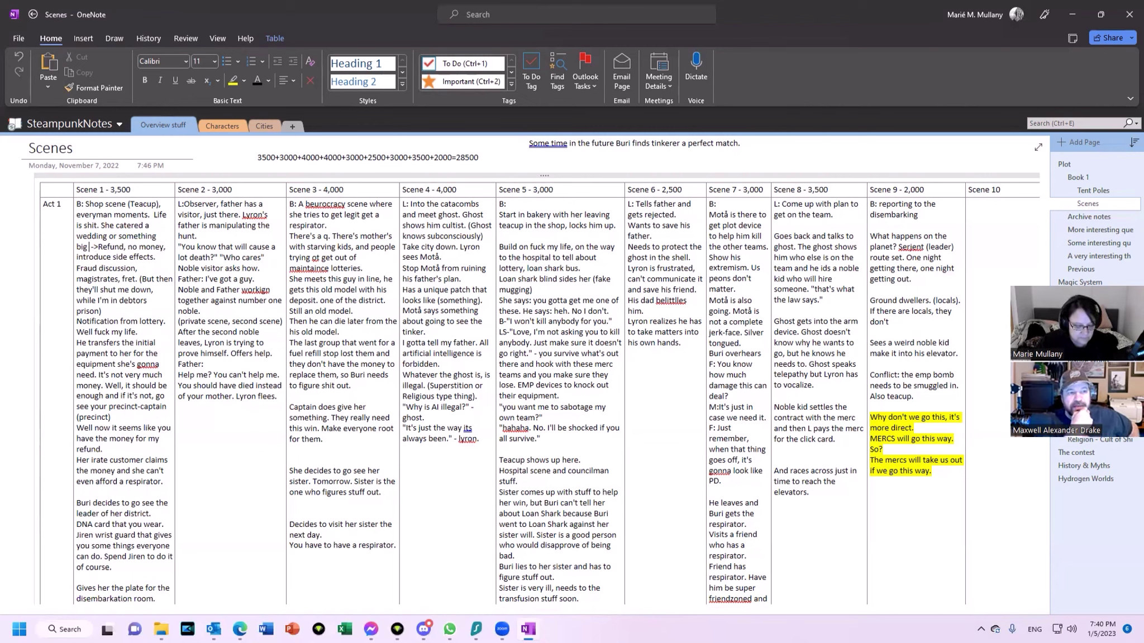
pyautogui.write("that's keeping ")
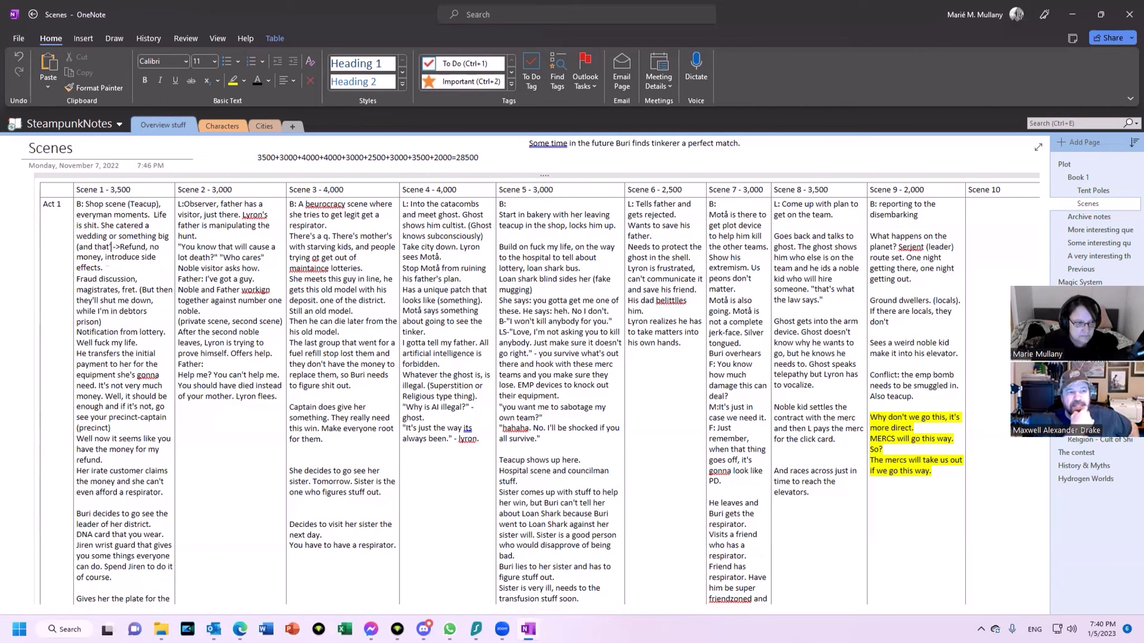
pyautogui.write('her afl ')
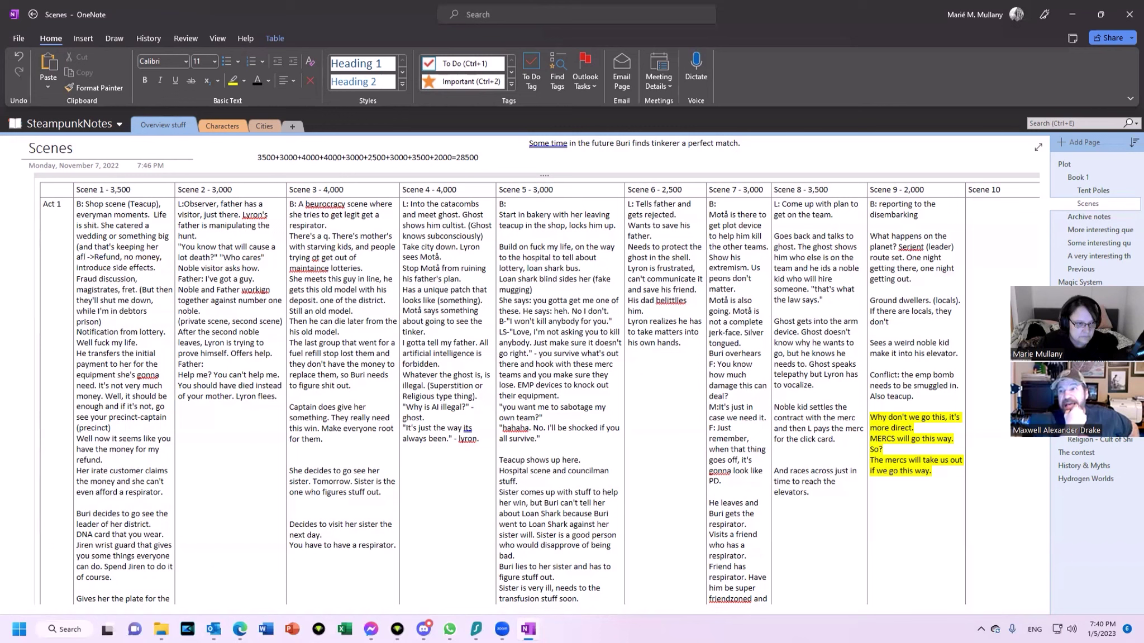
pyautogui.write('oat)')
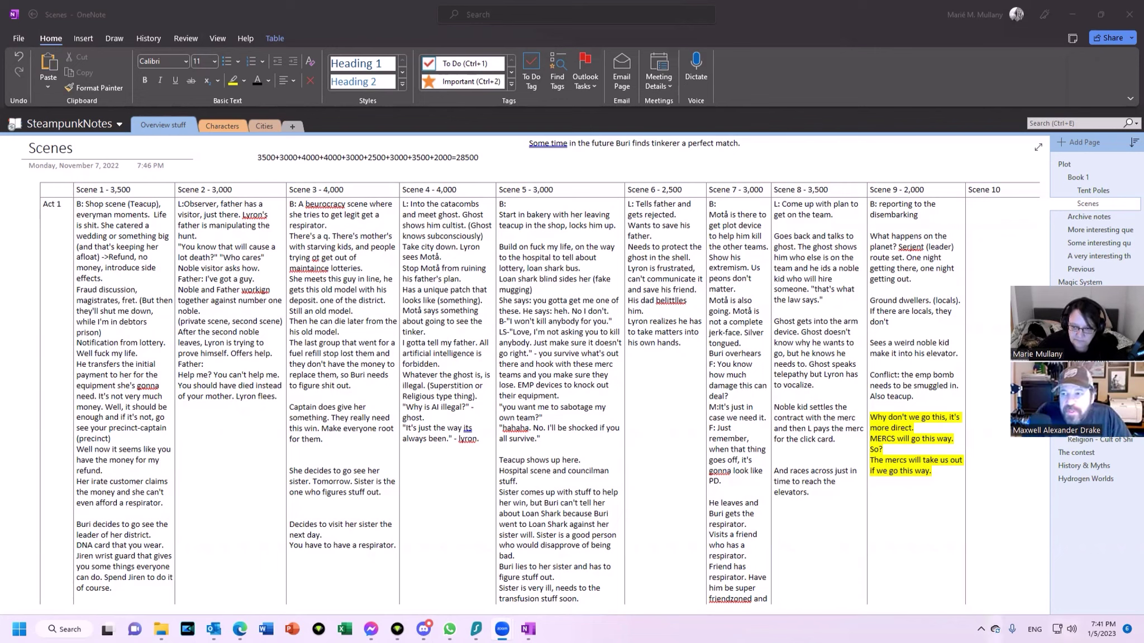
pyautogui.click(995, 629)
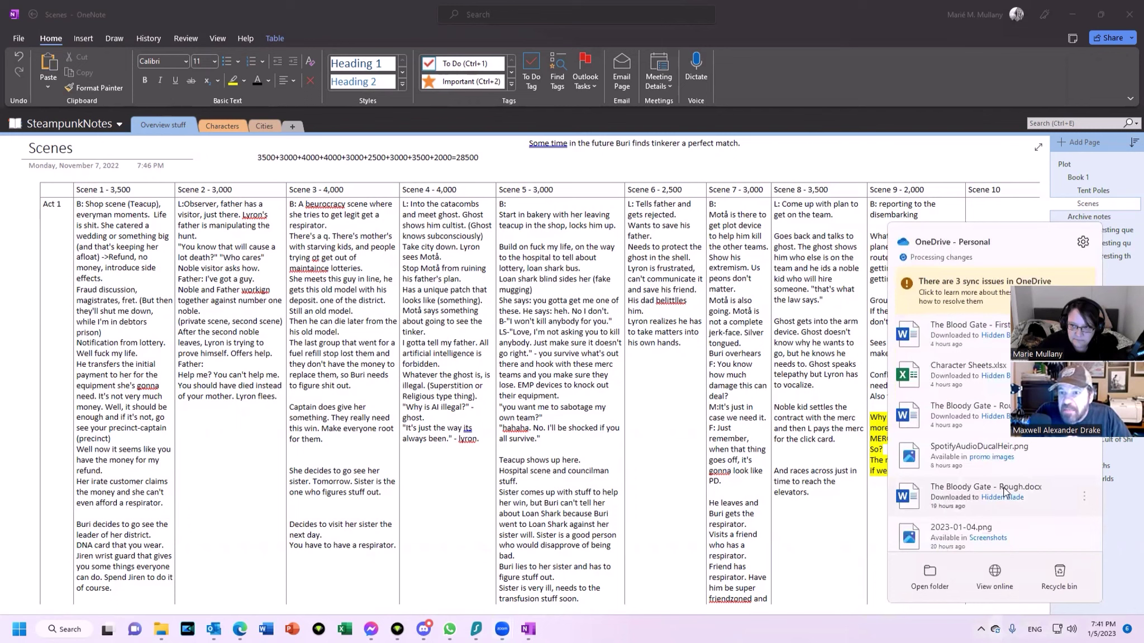
pyautogui.click(872, 158)
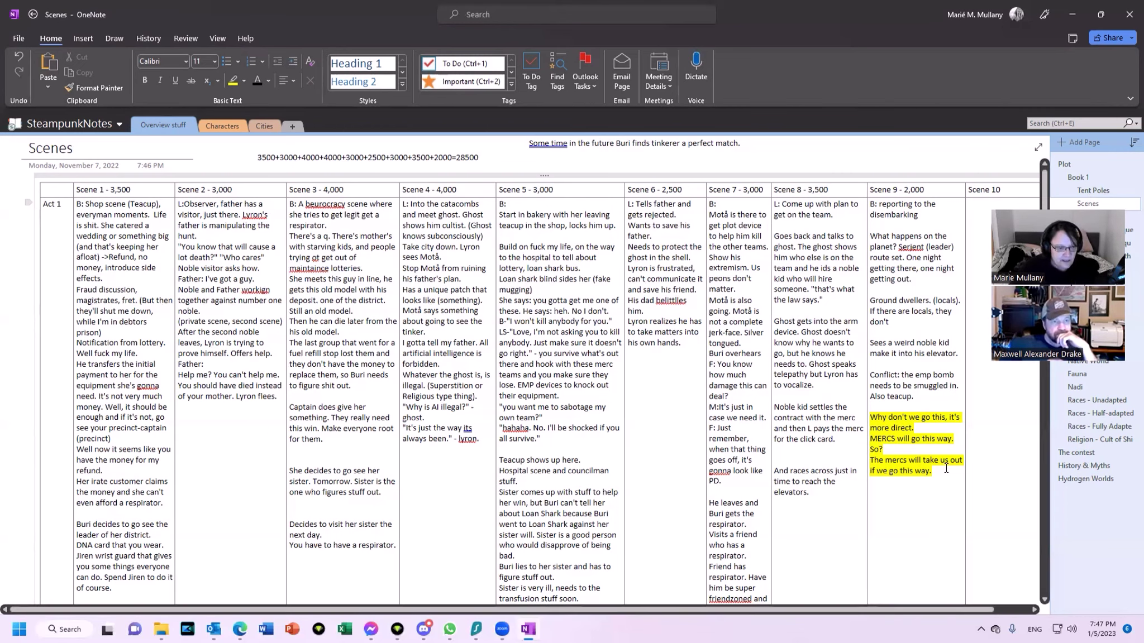
pyautogui.scroll(-3, 938, 446)
pyautogui.scroll(-3, 948, 451)
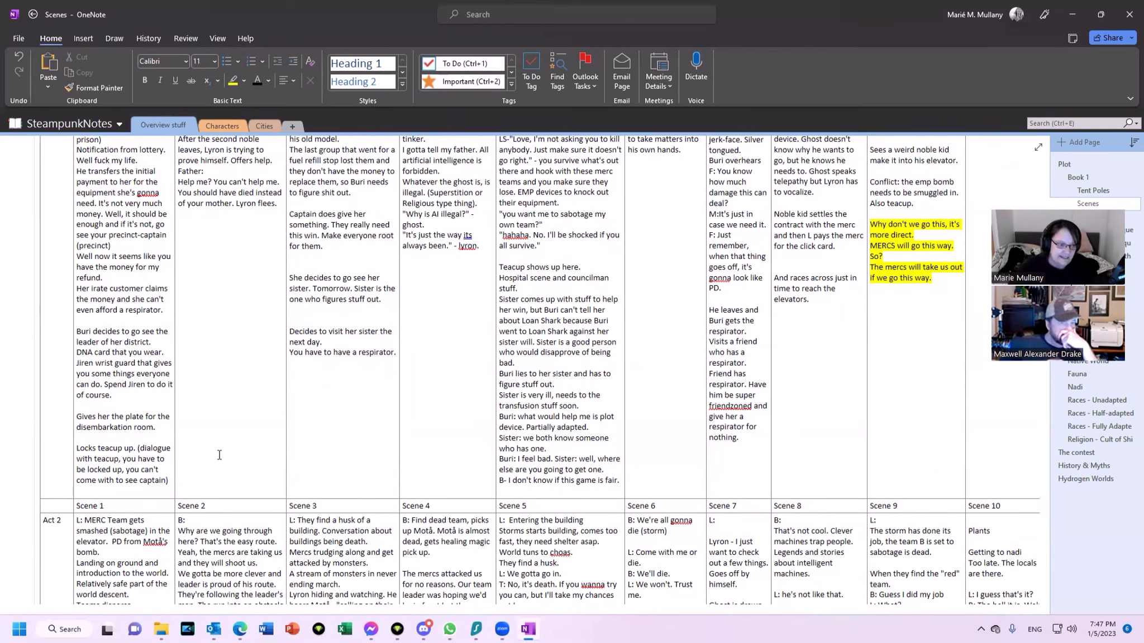
pyautogui.scroll(5, 262, 414)
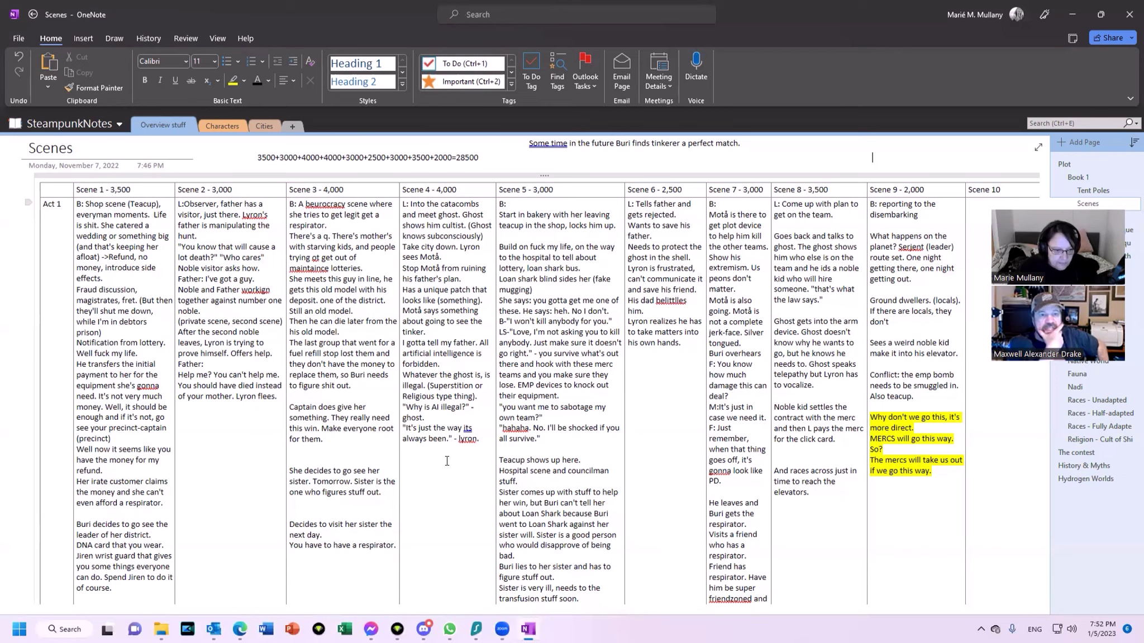
pyautogui.scroll(-3, 455, 508)
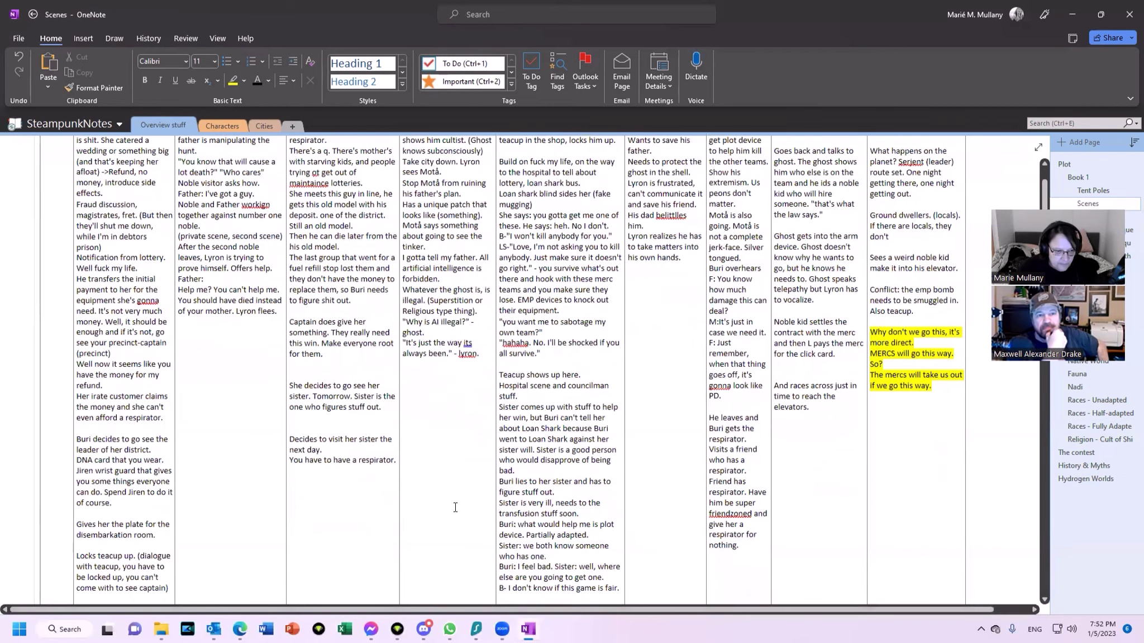
pyautogui.scroll(3, 455, 507)
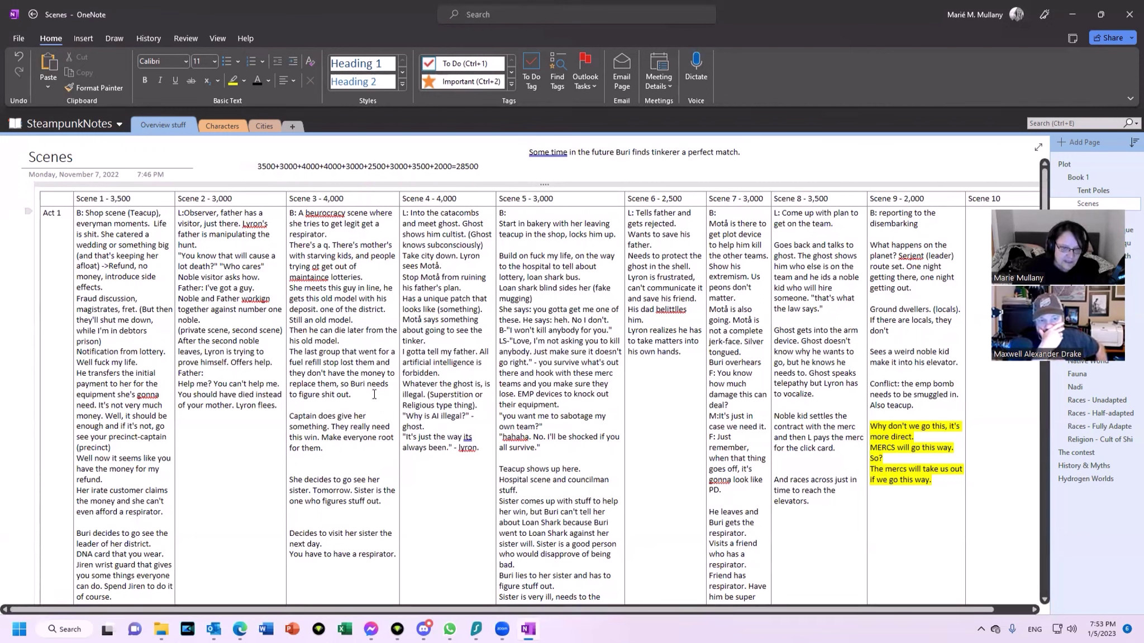
# Step: Add "Team member: looking out for me first, team second, precint third." after "to figure shit out." in Act 1 Scene 3
pyautogui.click(374, 394)
pyautogui.write('Team member: looking out for me first, team second, precint third.')
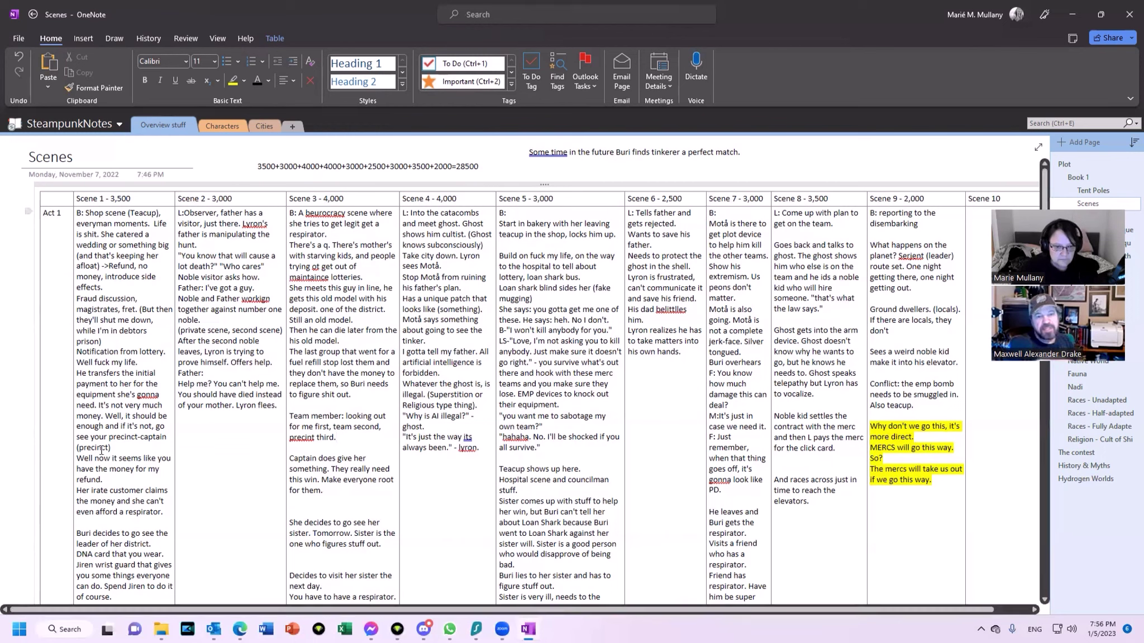
# Step: Add the note "Lyron: doesn't know what ghost is? (maybe)" below the existing text of Act 1 Scene 4, separated by a blank line
pyautogui.click(494, 447)
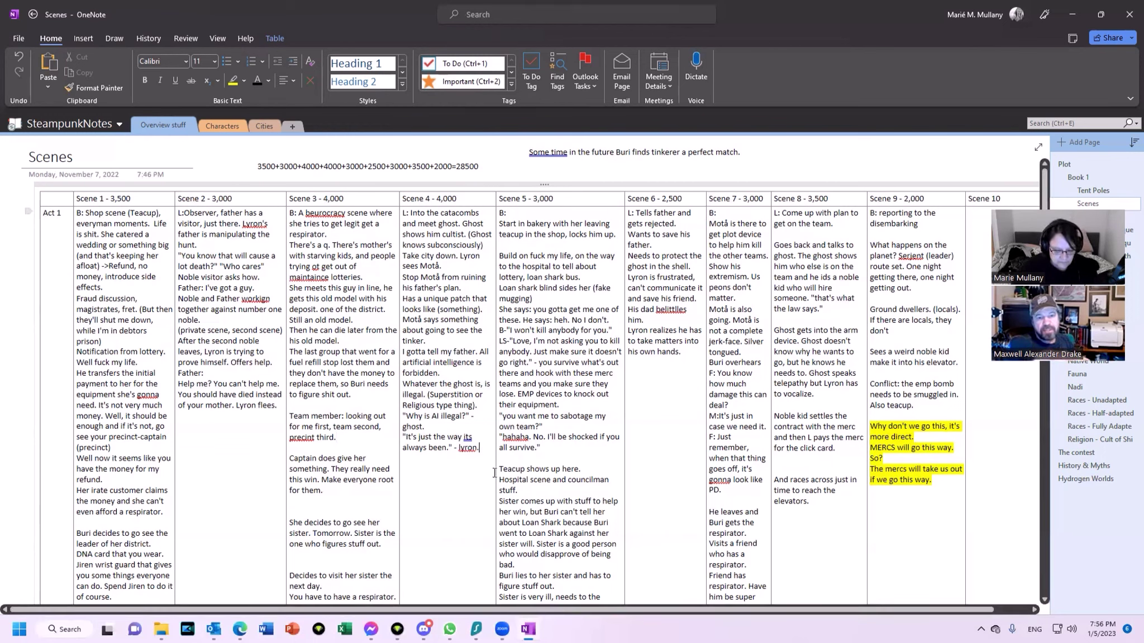
pyautogui.press('Return')
pyautogui.press('Return')
pyautogui.write('lyron:')
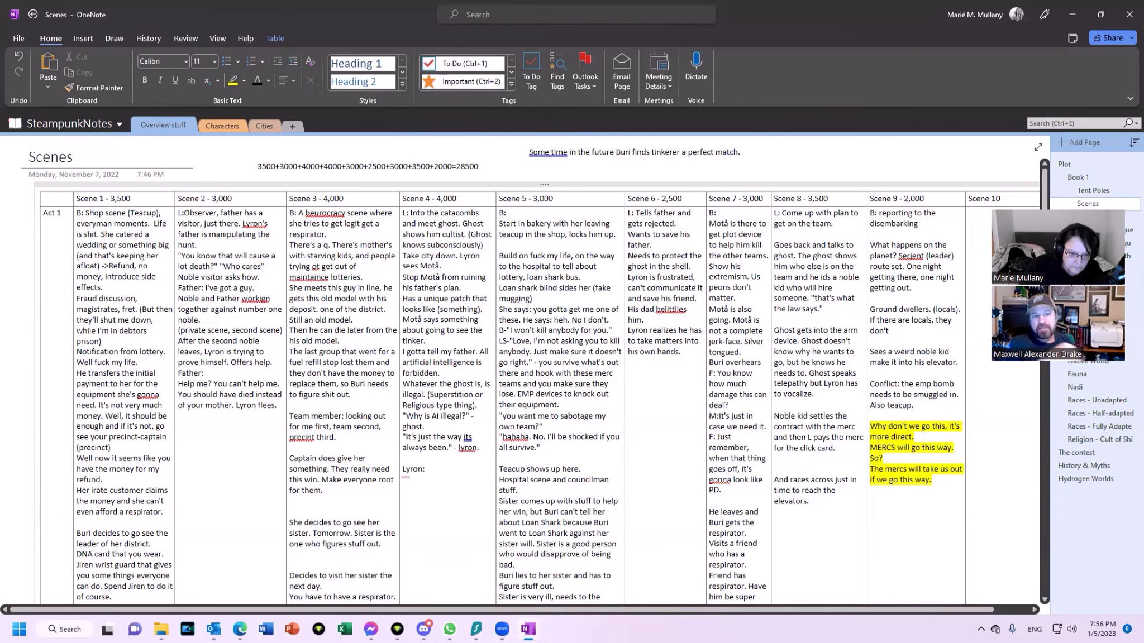
pyautogui.write(" doesn't")
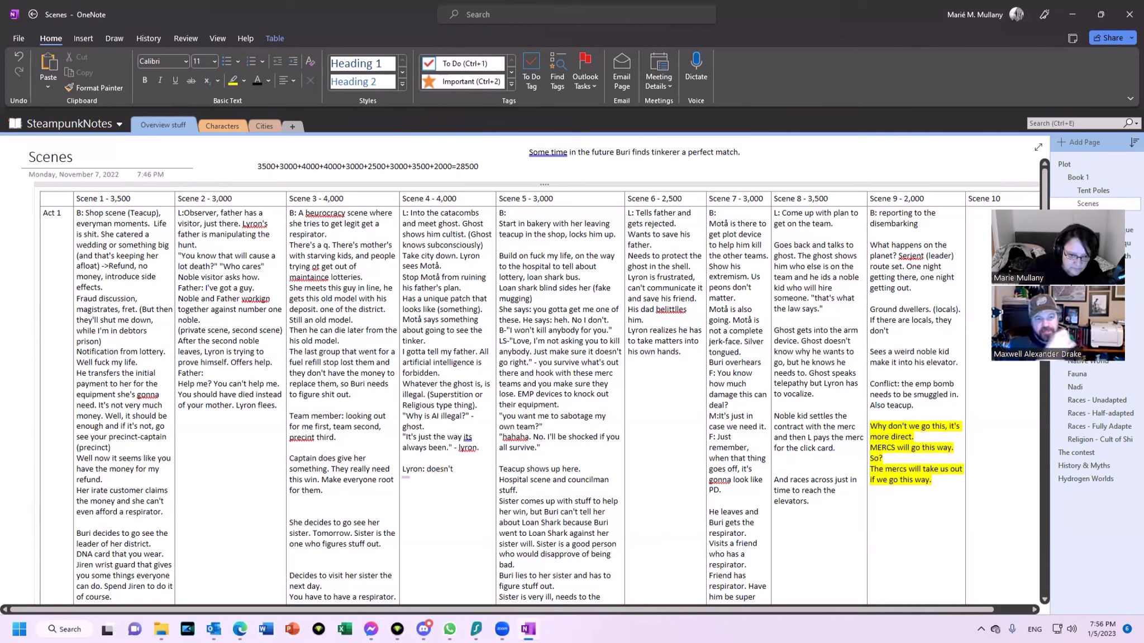
pyautogui.write(' know')
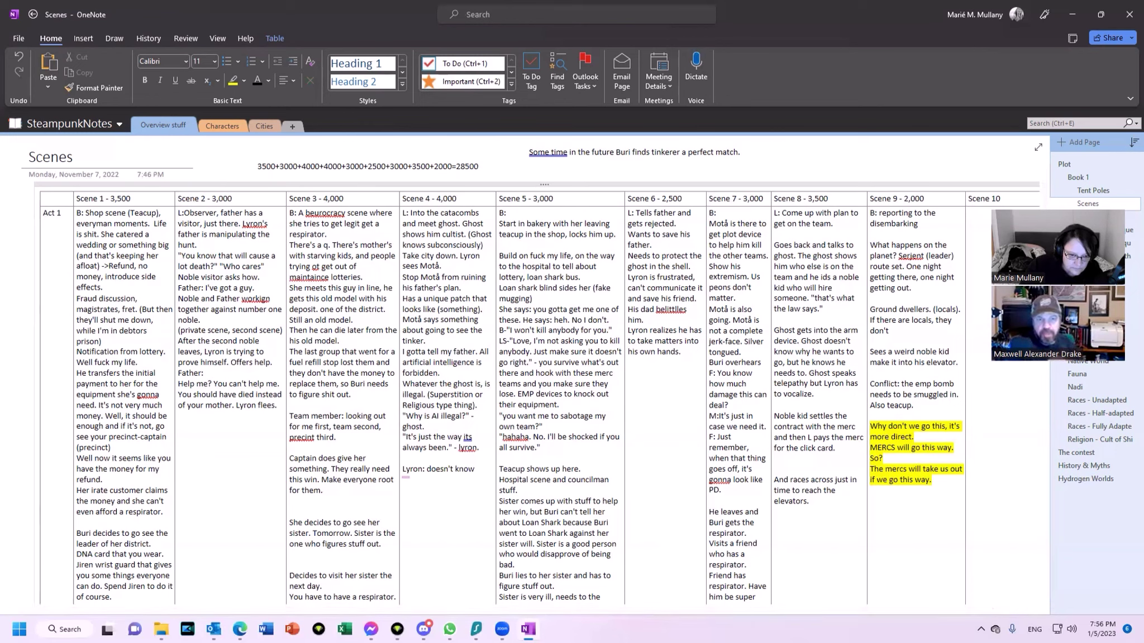
pyautogui.write(' wnat g')
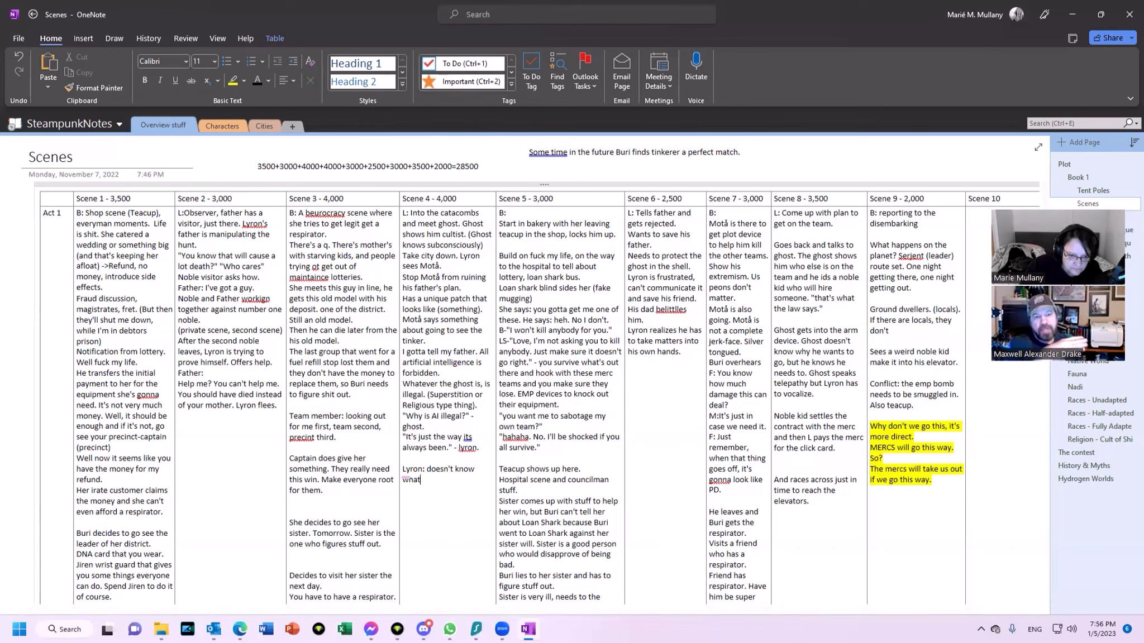
pyautogui.write('host is')
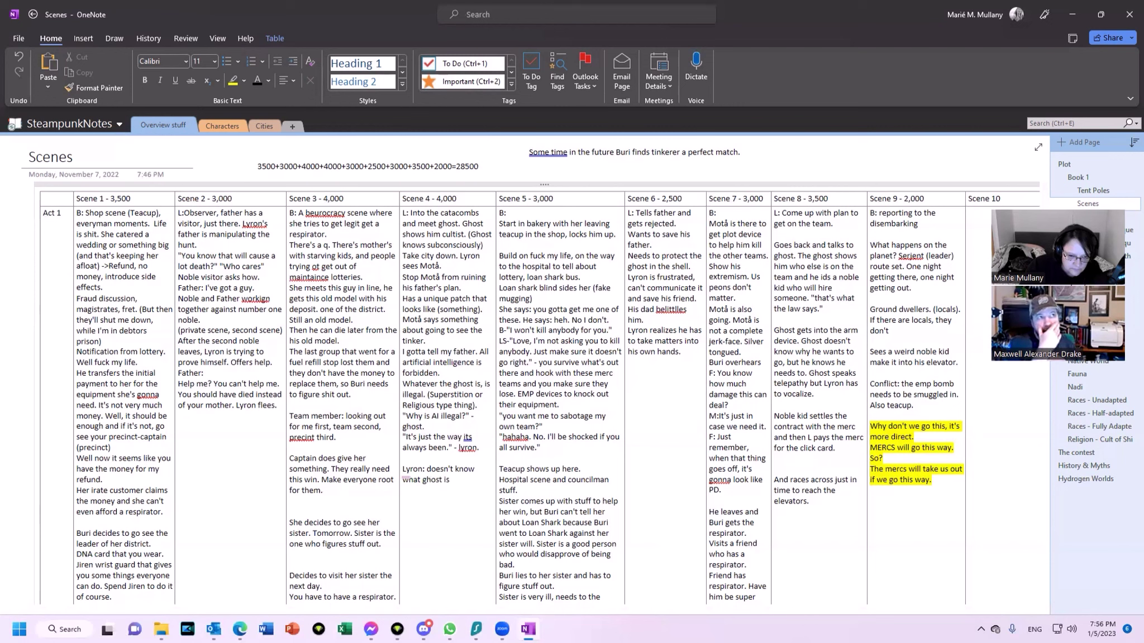
pyautogui.write('? (maybe')
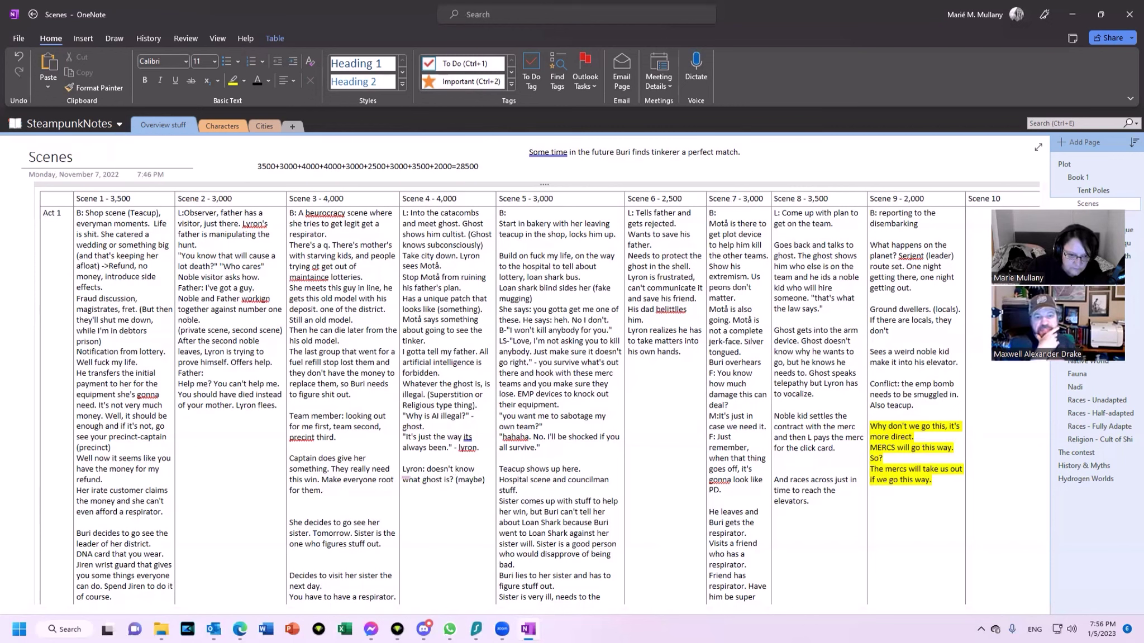
pyautogui.write(')')
# Step: Add "Reader will know ghost is working on something." and, on a new line, "Lyron won't know that." at the end of Act 1 Scene 4
pyautogui.press('Return')
pyautogui.press('Return')
pyautogui.write('Reader wil')
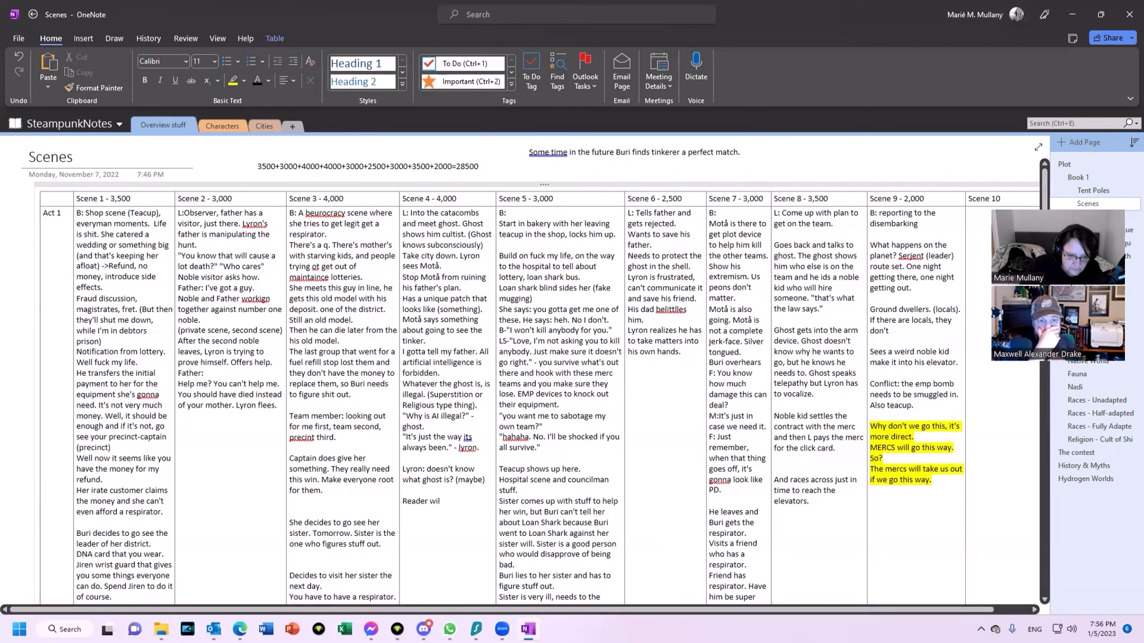
pyautogui.write('l know ')
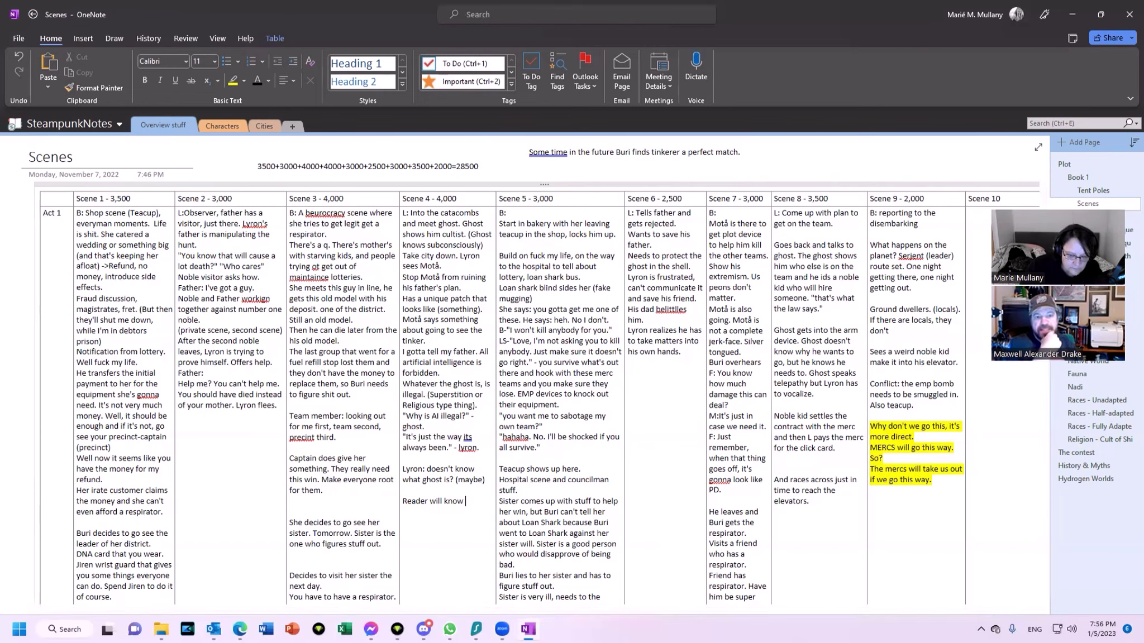
pyautogui.write('ghost is wo')
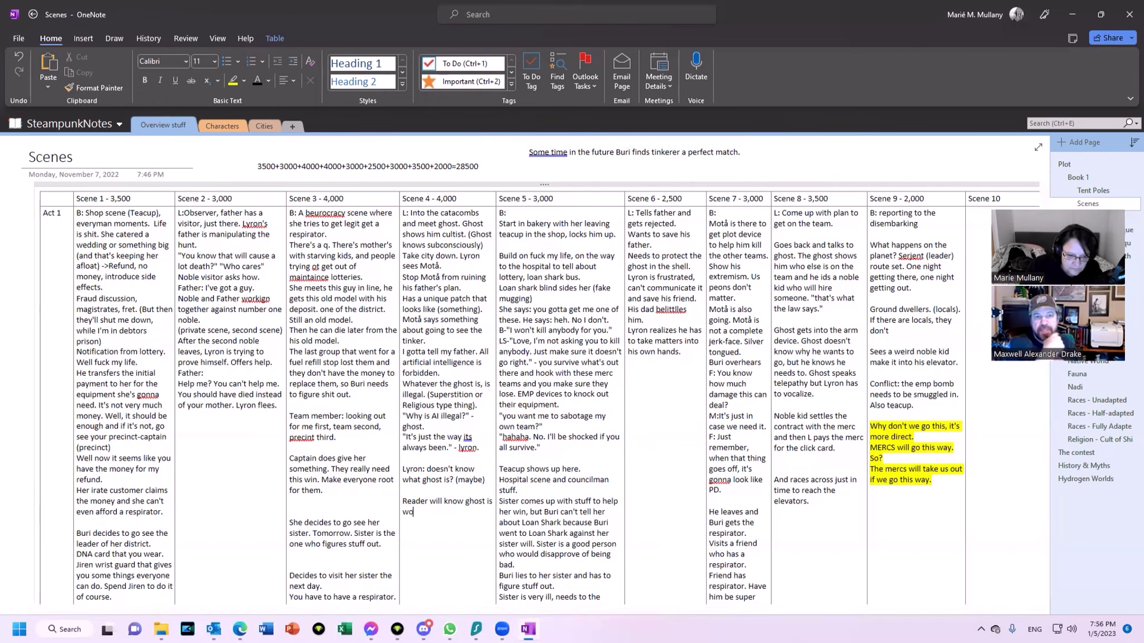
pyautogui.write('rking on something. Ly')
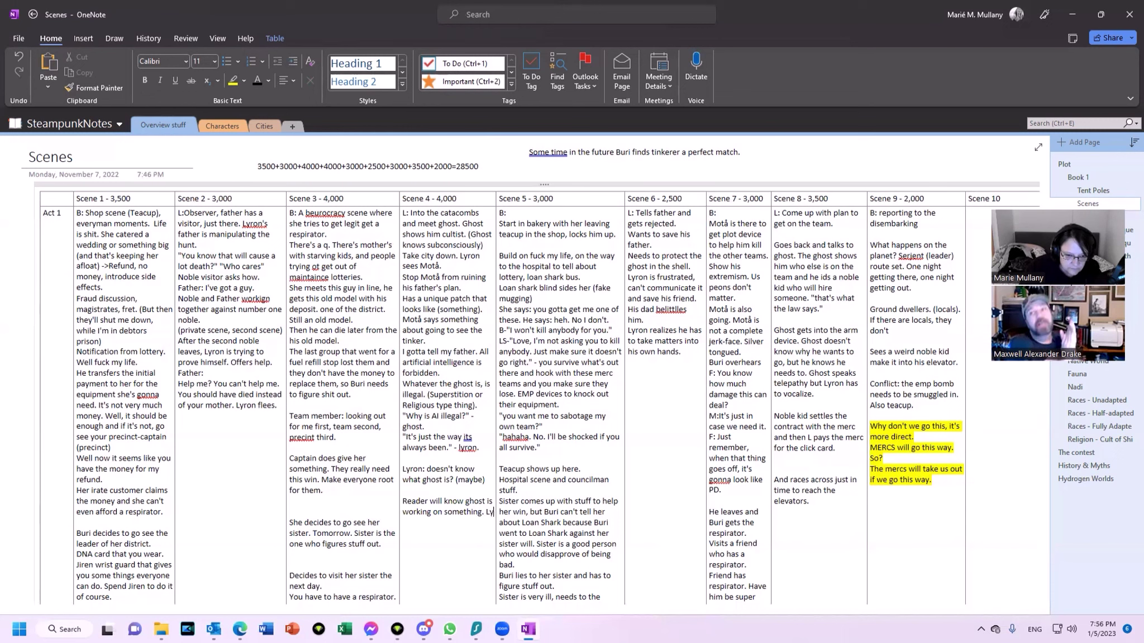
pyautogui.press('Return')
pyautogui.write('Lyr')
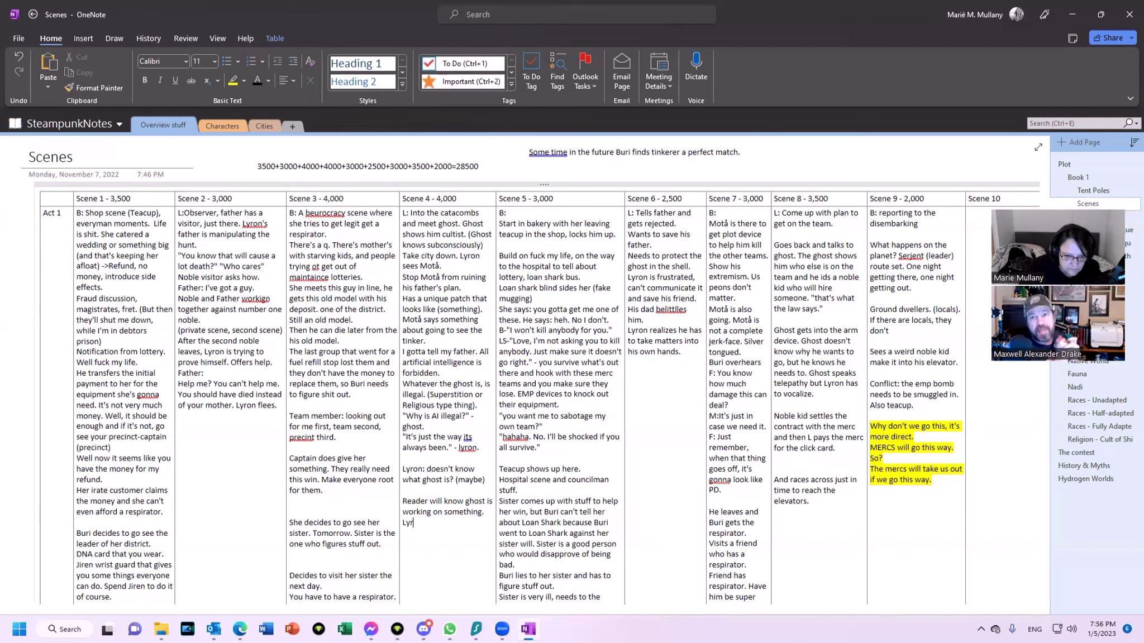
pyautogui.write("on won't")
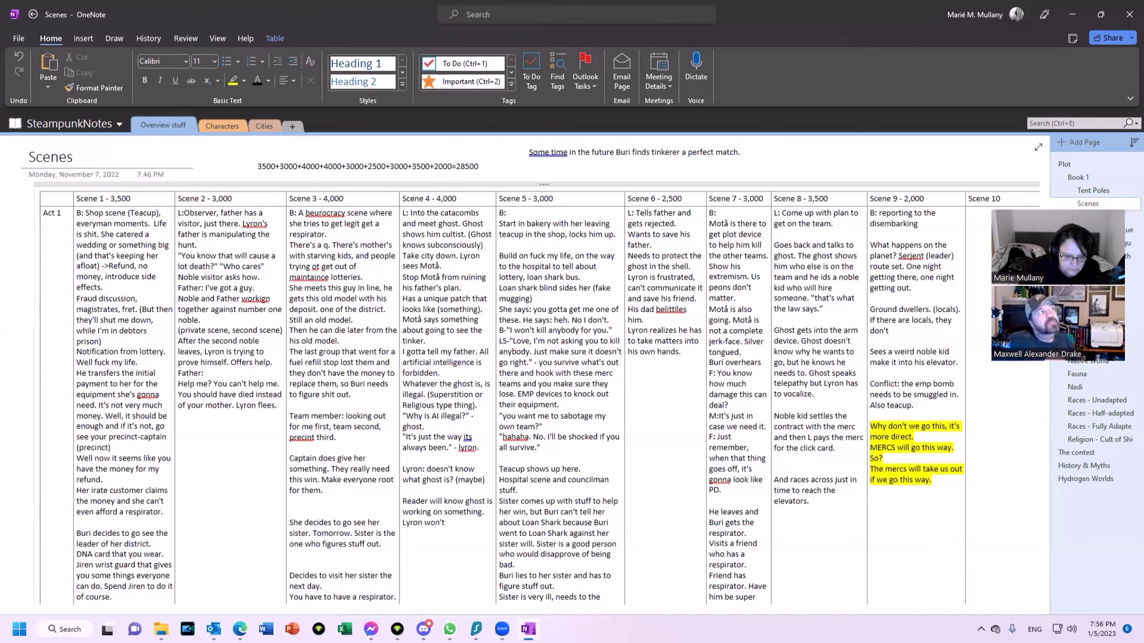
pyautogui.write(' know that.')
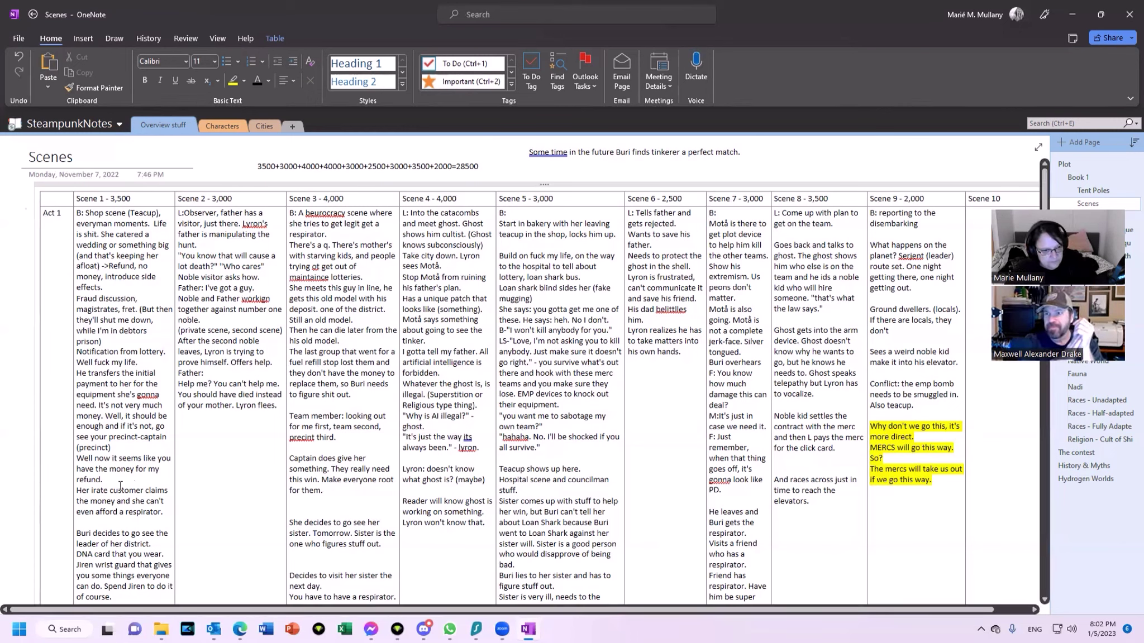
# Step: Add the note "Percient A" below the existing text of Act 1 Scene 2, separated by a blank line
pyautogui.click(277, 405)
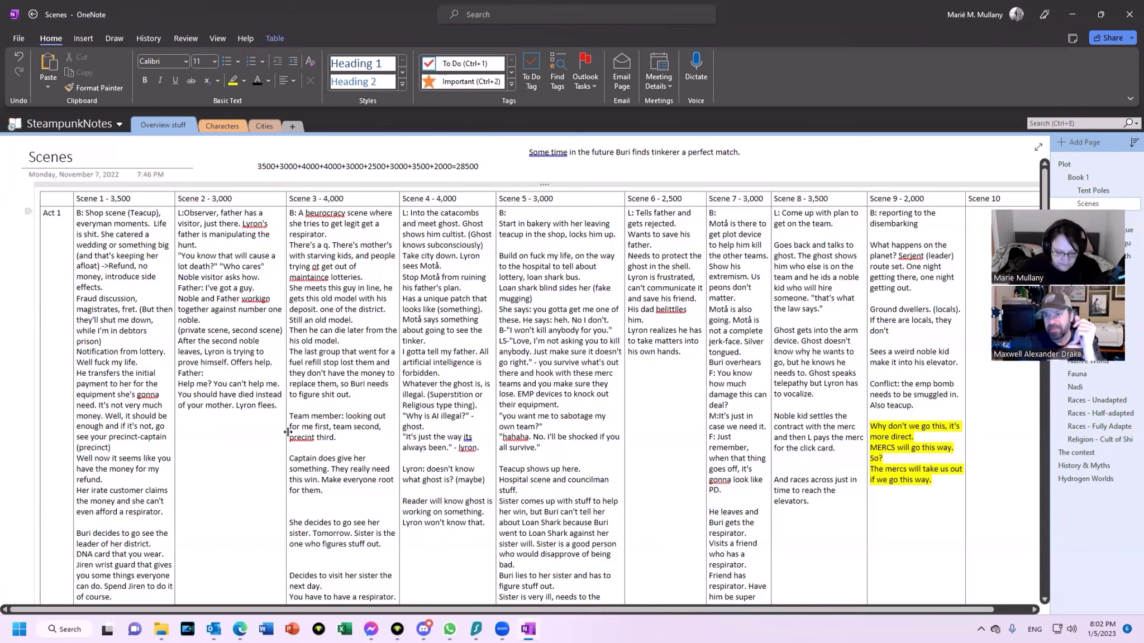
pyautogui.write('Perc')
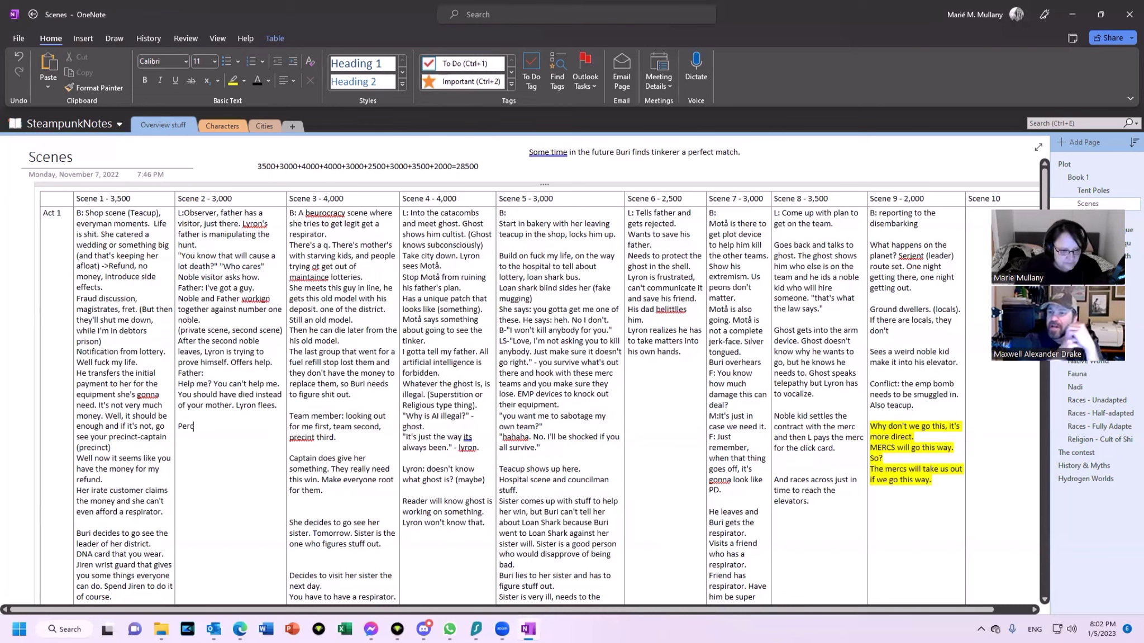
pyautogui.write('ient A')
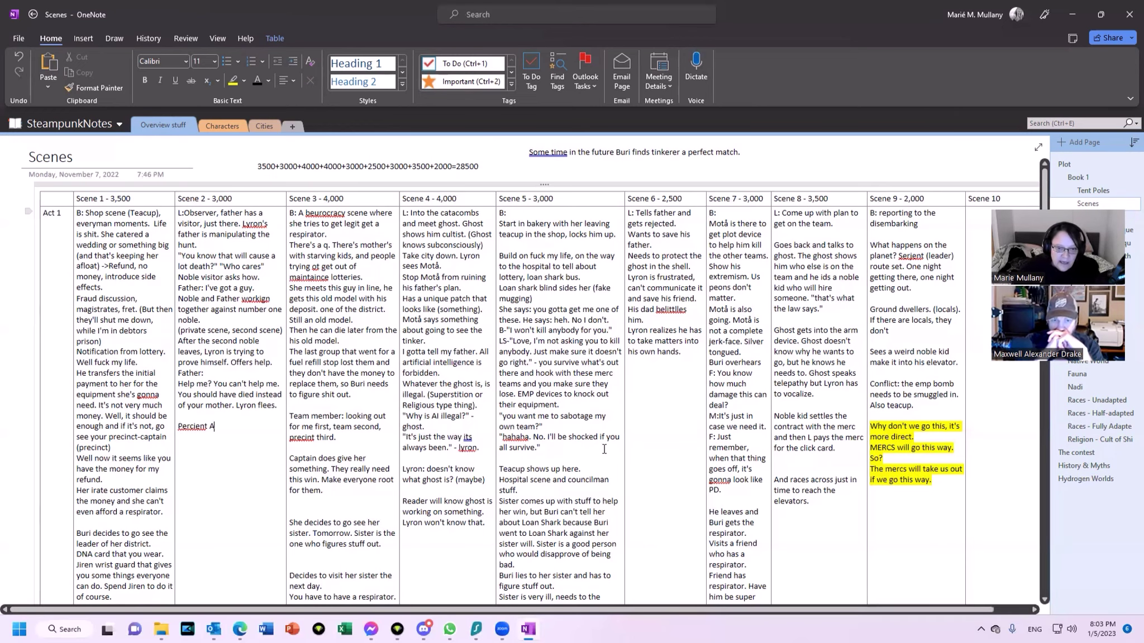
pyautogui.scroll(-3, 603, 449)
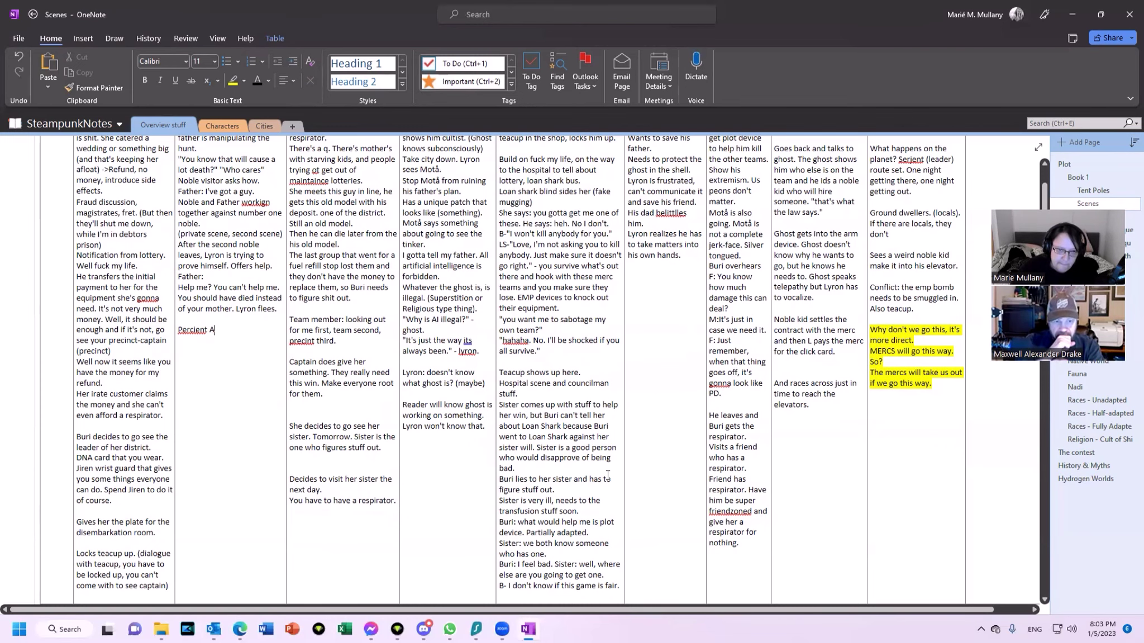
# Step: Add "Teacup just sitting there." and, on a new line, ""okay, let's just go home"" at the end of Act 1 Scene 3, after a blank line
pyautogui.scroll(5, 608, 475)
pyautogui.scroll(-8, 608, 476)
pyautogui.scroll(3, 607, 475)
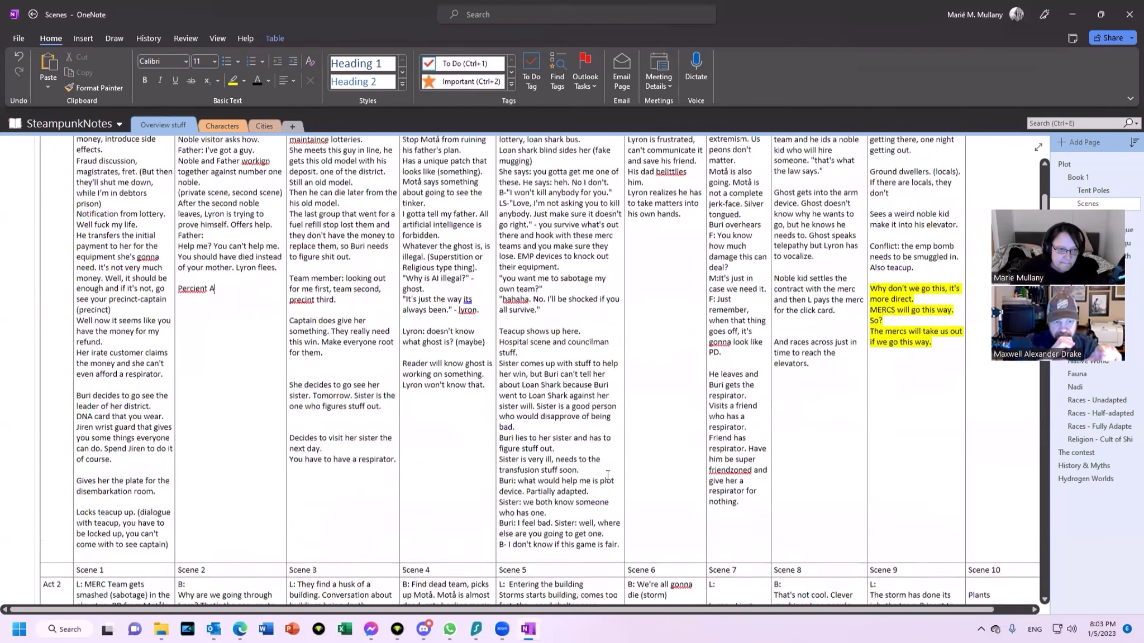
pyautogui.scroll(2, 607, 476)
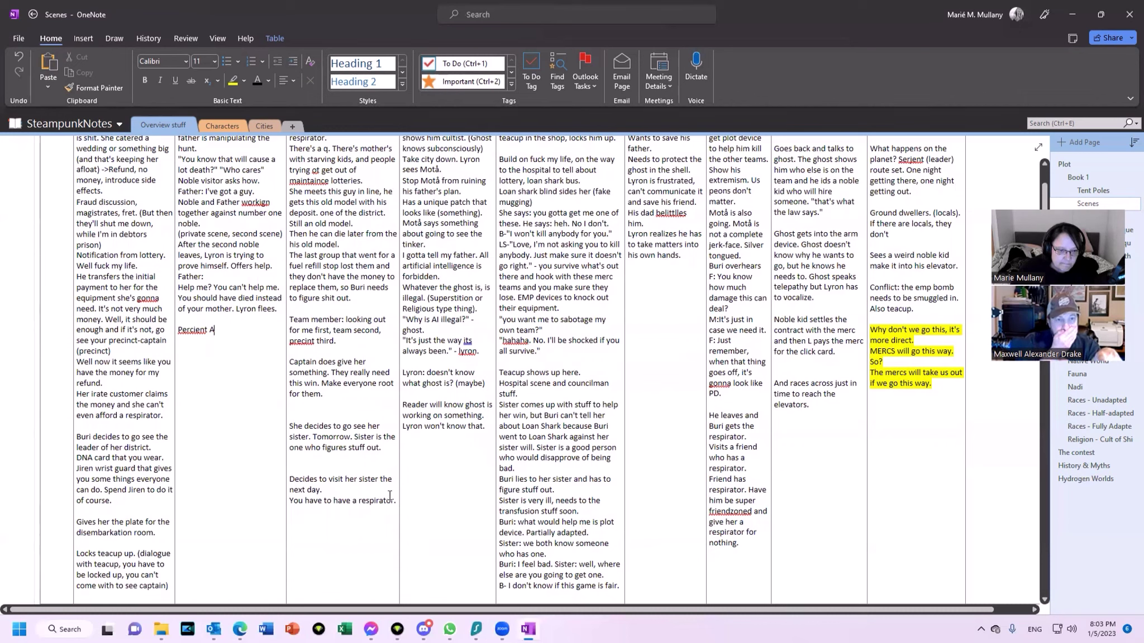
pyautogui.click(398, 504)
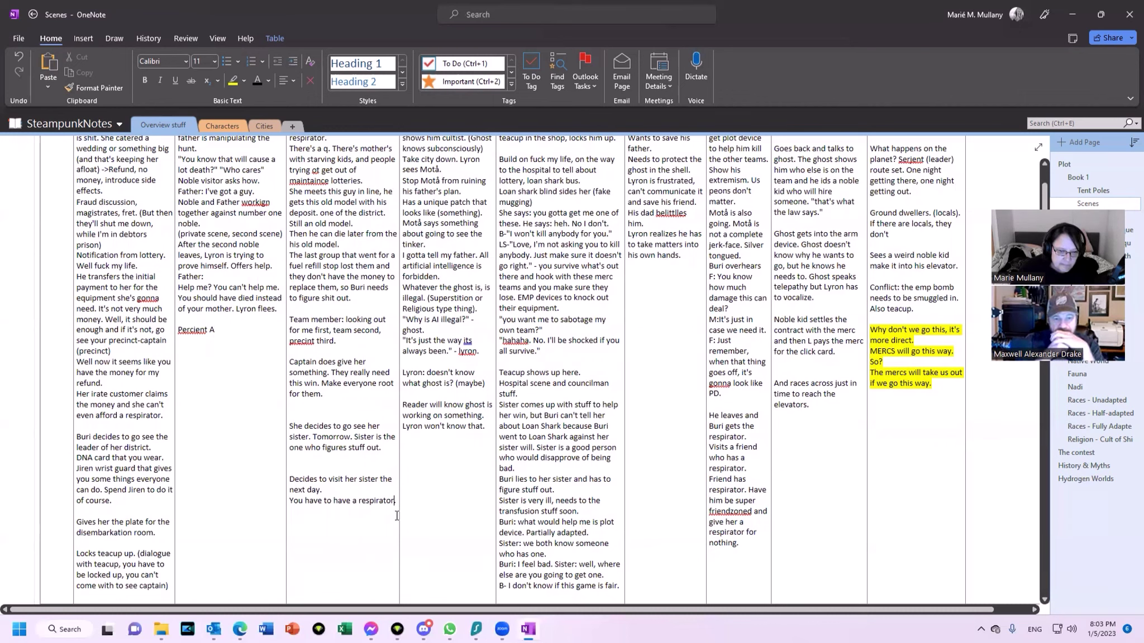
pyautogui.write('.')
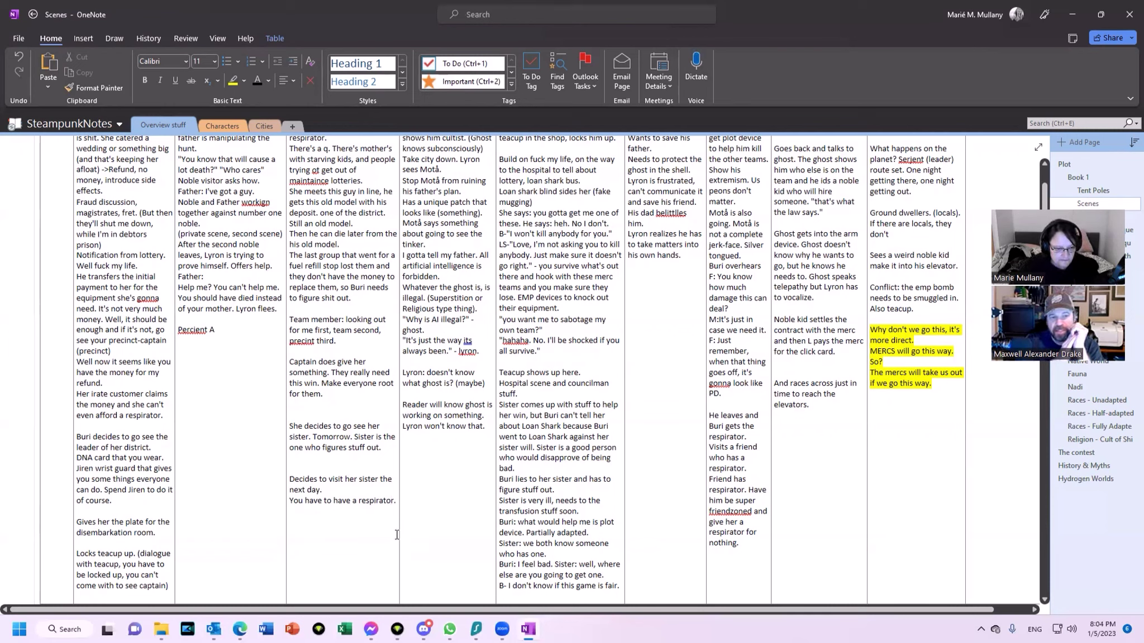
pyautogui.press('Return')
pyautogui.press('Return')
pyautogui.write('Teacup')
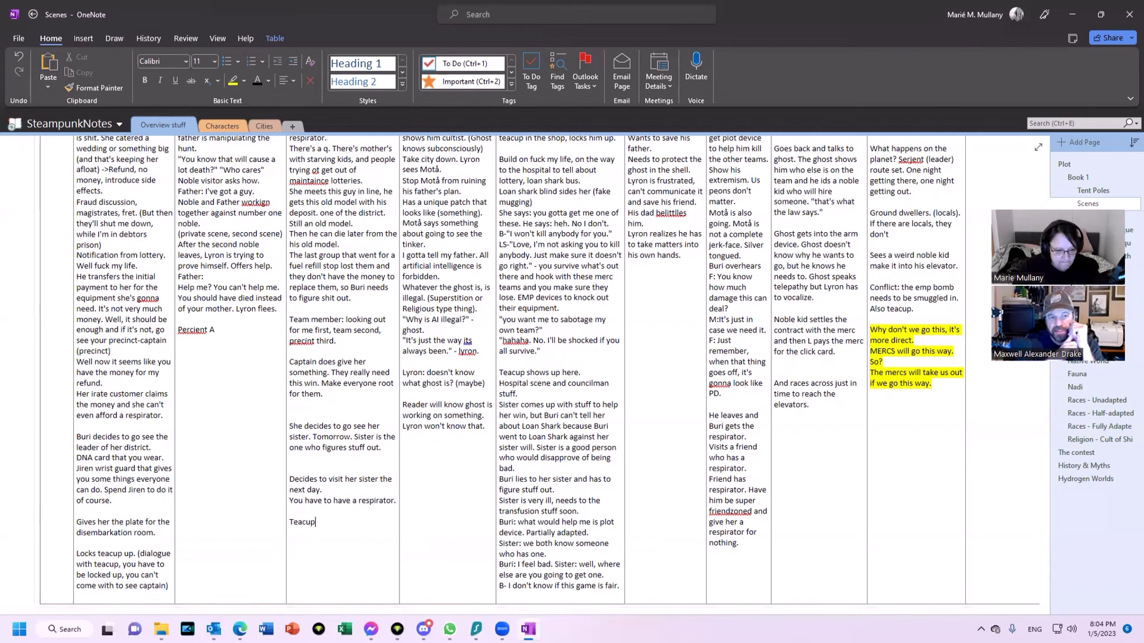
pyautogui.write(' just sitting there')
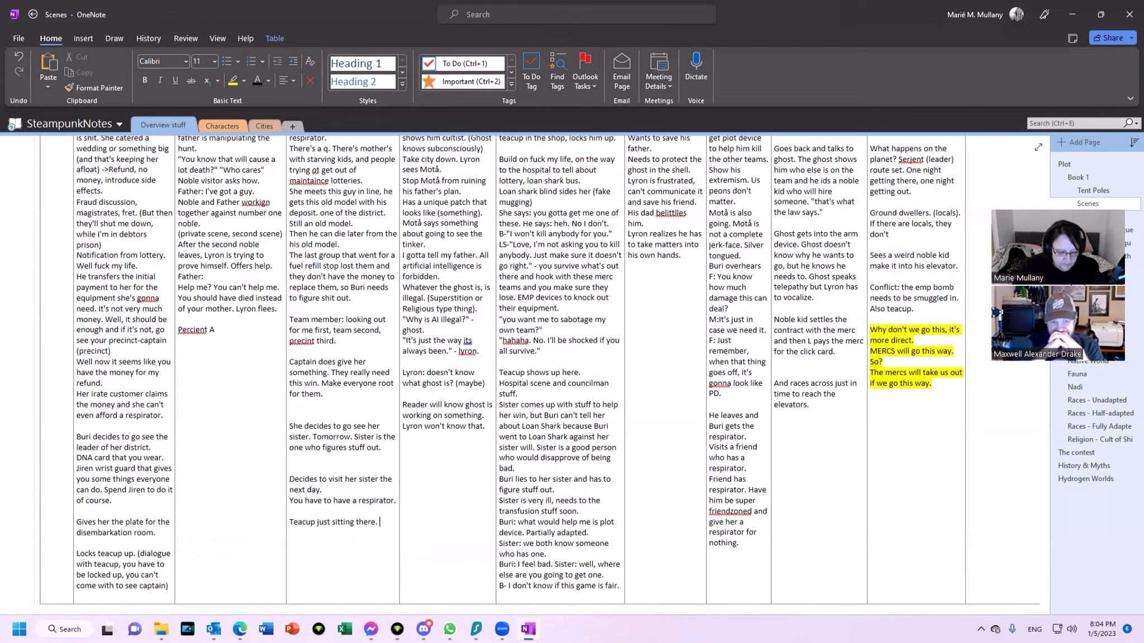
pyautogui.write('. "okay, let\'s just')
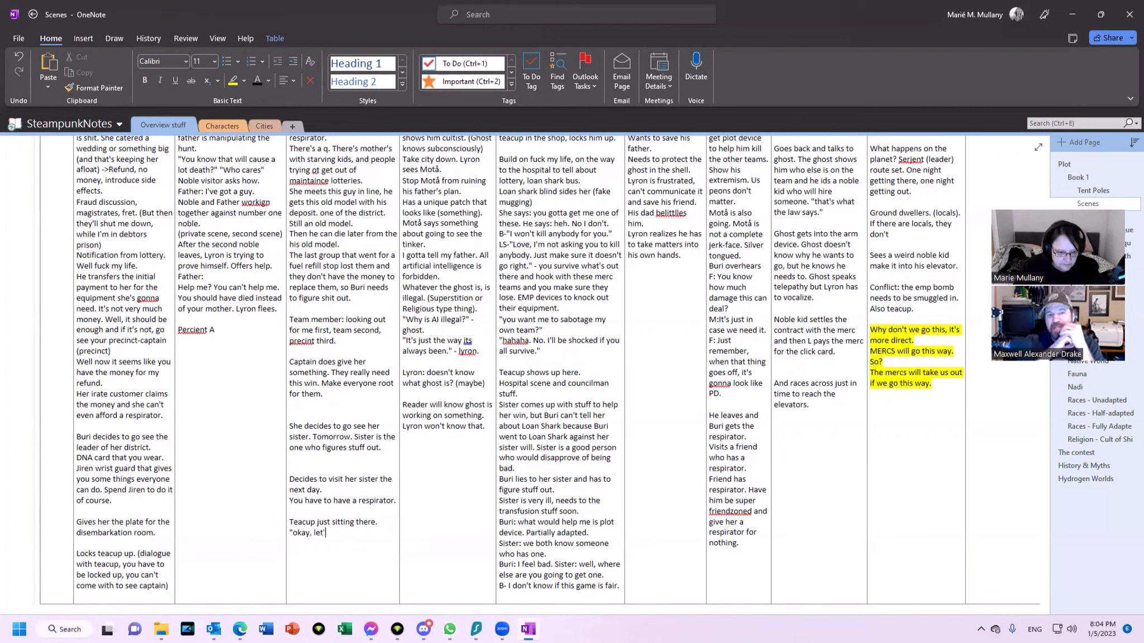
pyautogui.write(' go home"')
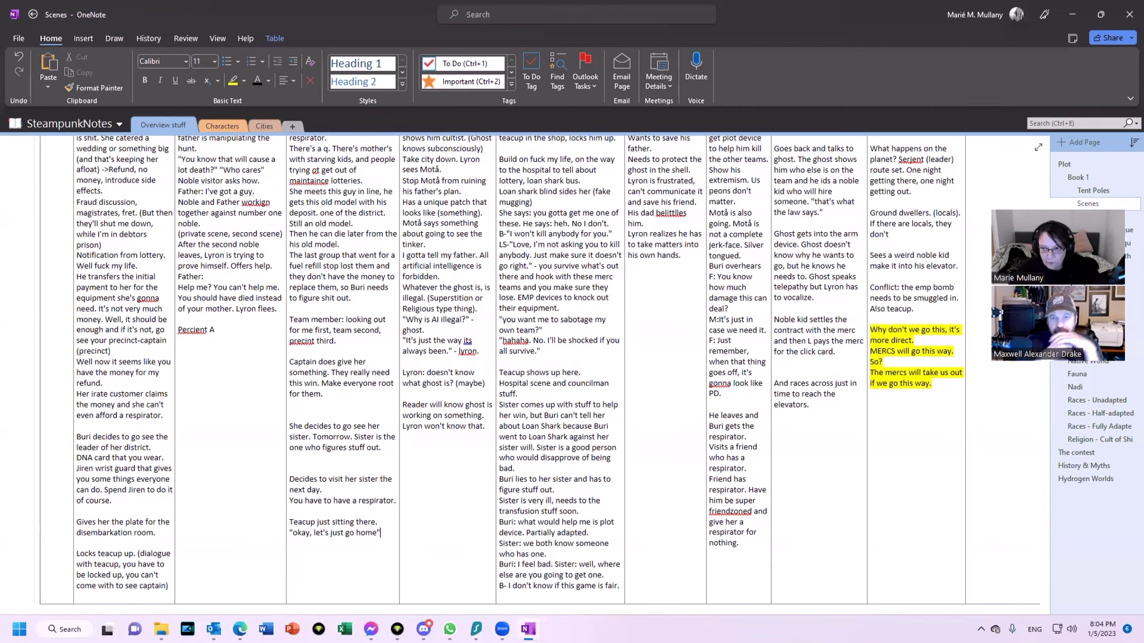
# Step: Add the note "Make noble numero uno true villain." below "Percient A" in Act 1 Scene 2, separated by a blank line
pyautogui.scroll(3, 717, 422)
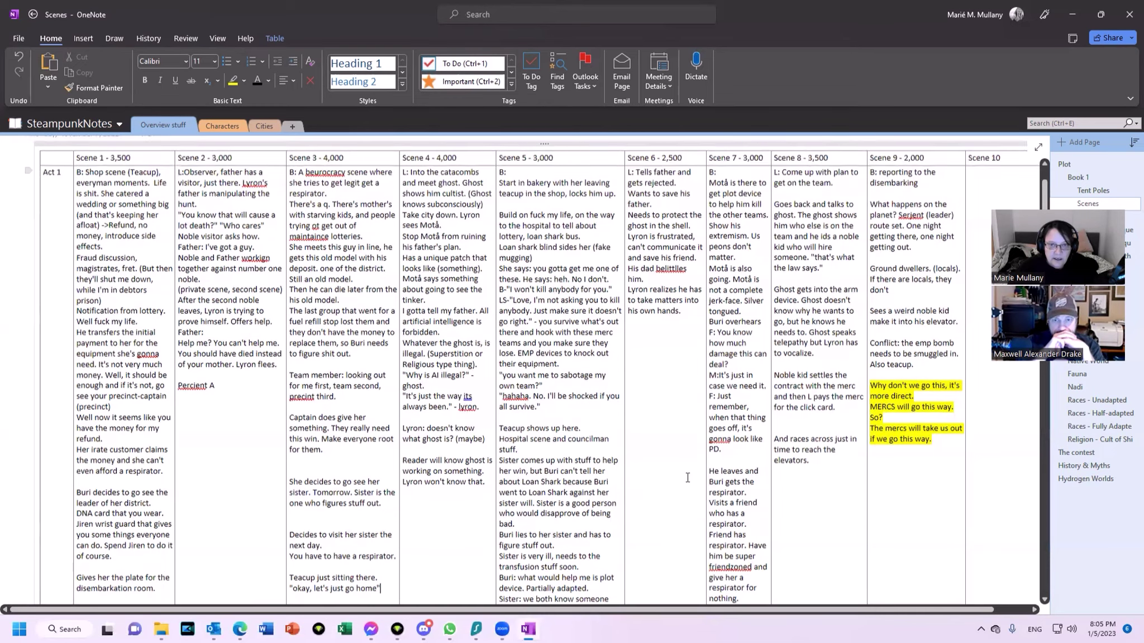
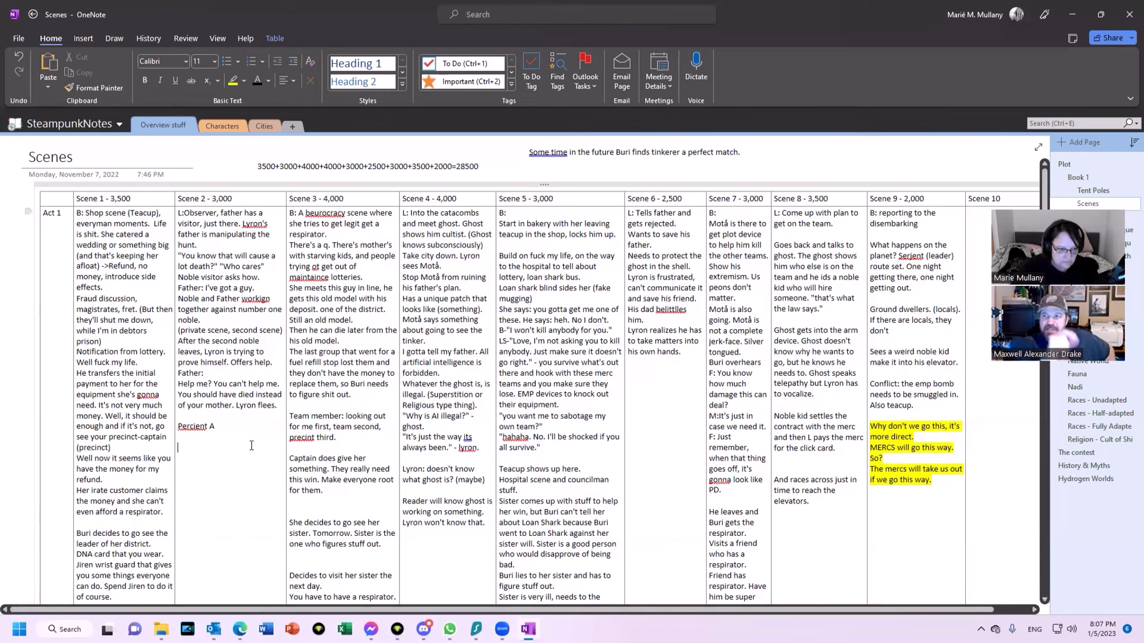
pyautogui.press('Return')
pyautogui.press('Return')
pyautogui.write('Make ')
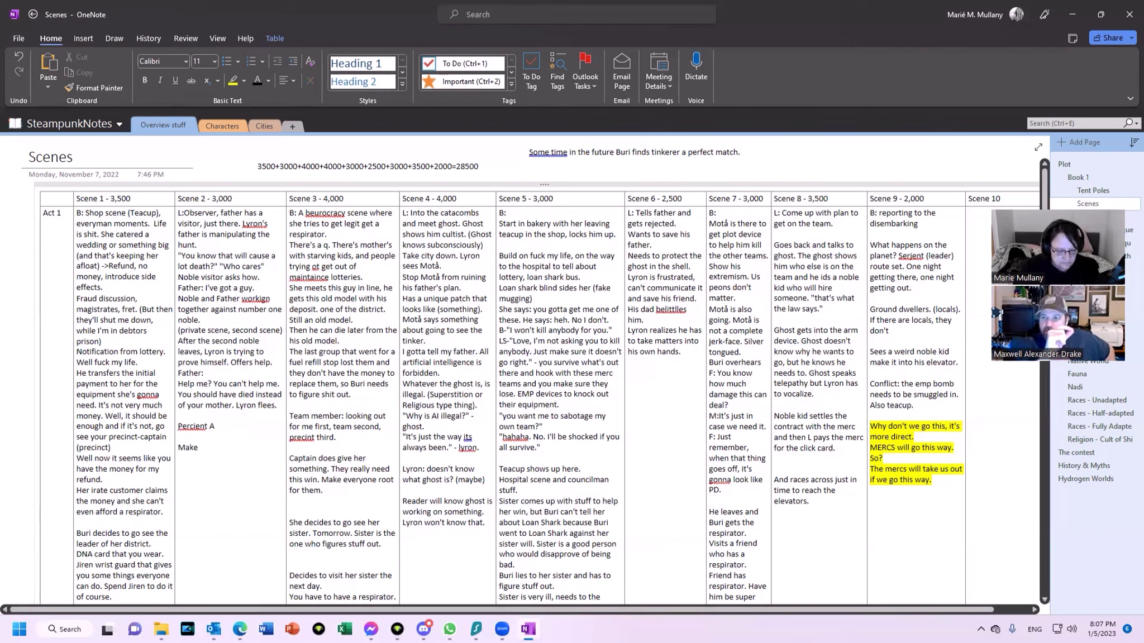
pyautogui.write('noble numero uno')
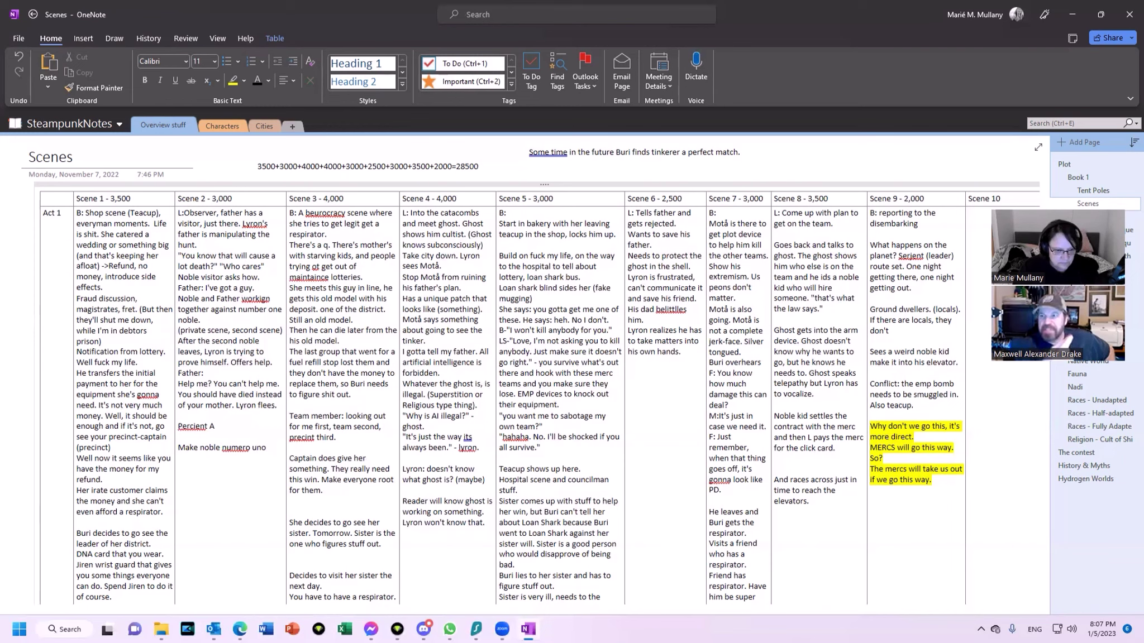
pyautogui.write(' tru')
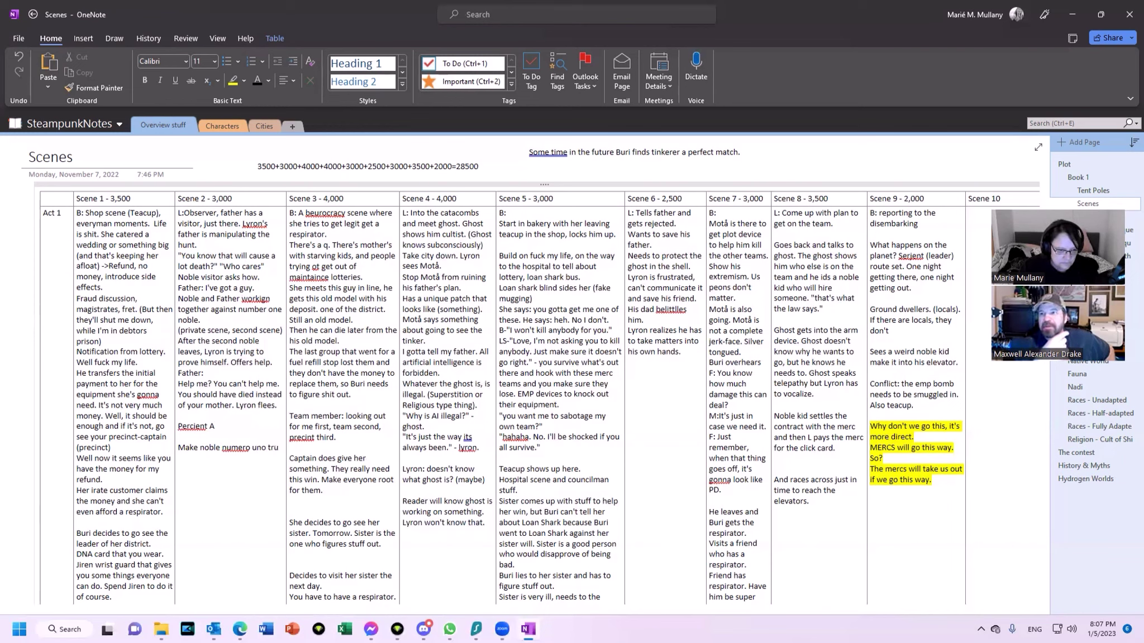
pyautogui.write('l villain.')
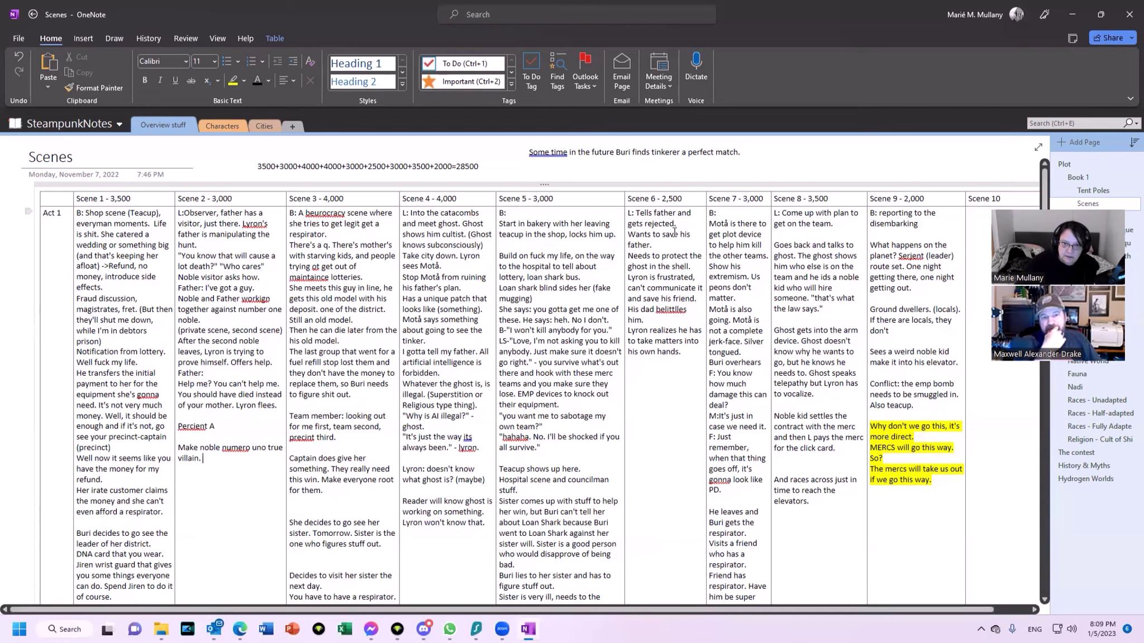
# Step: Review the remaining Act 1 scenes, especially the sister's dialogue ending Scene 5 and the respirator passage in Scene 7
pyautogui.scroll(-7, 581, 348)
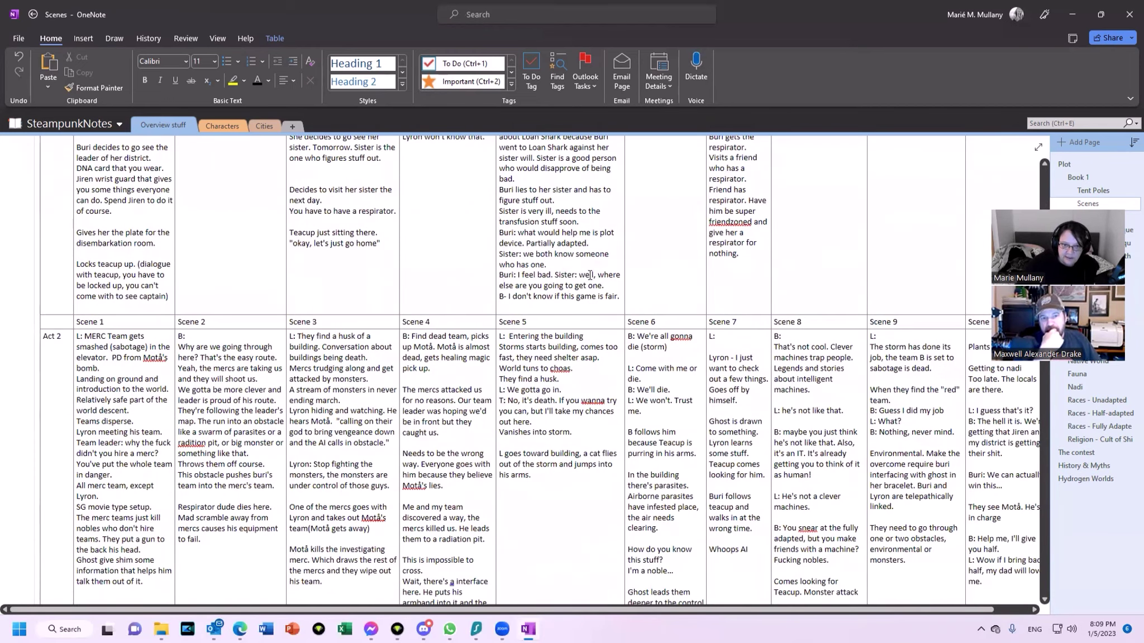
pyautogui.scroll(2, 590, 277)
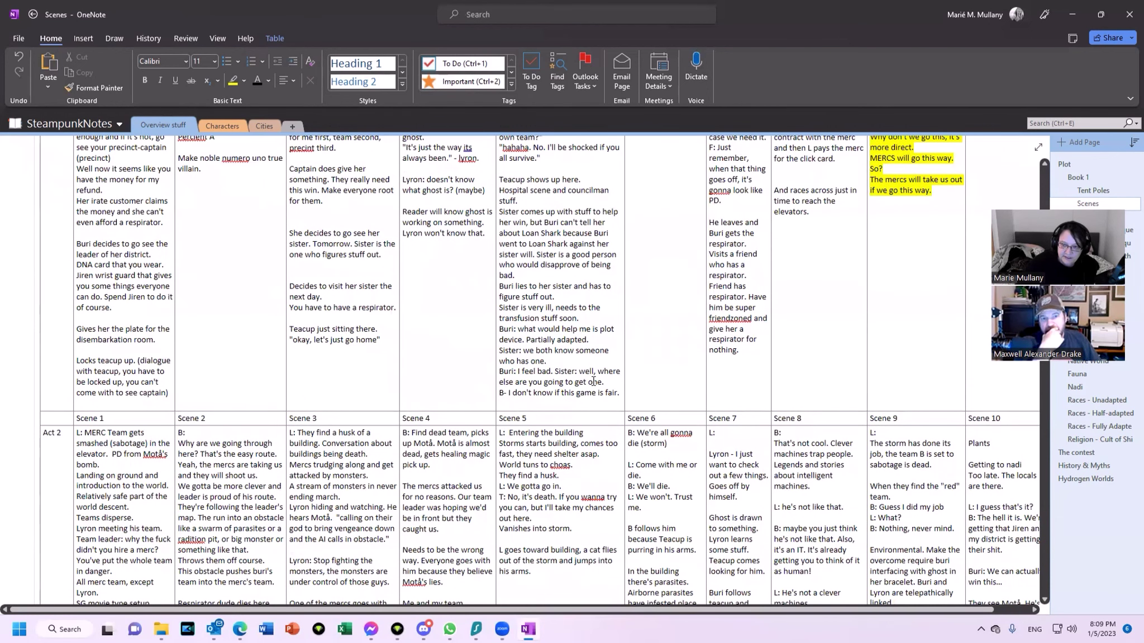
pyautogui.moveTo(499, 372); pyautogui.dragTo(617, 396)
pyautogui.click(634, 352)
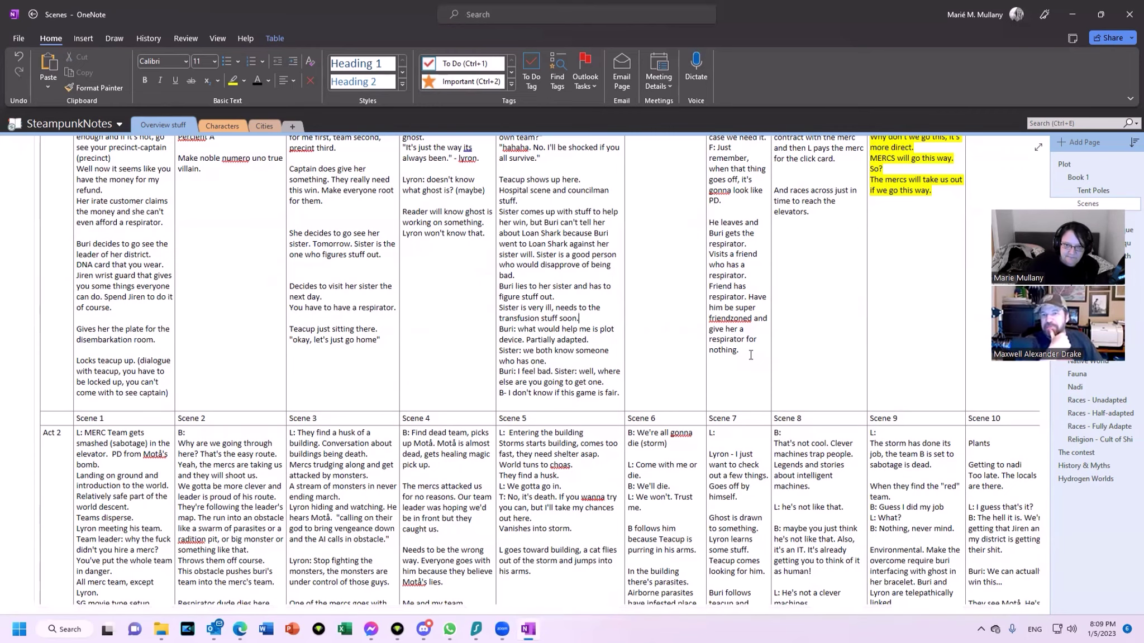
pyautogui.scroll(3, 750, 356)
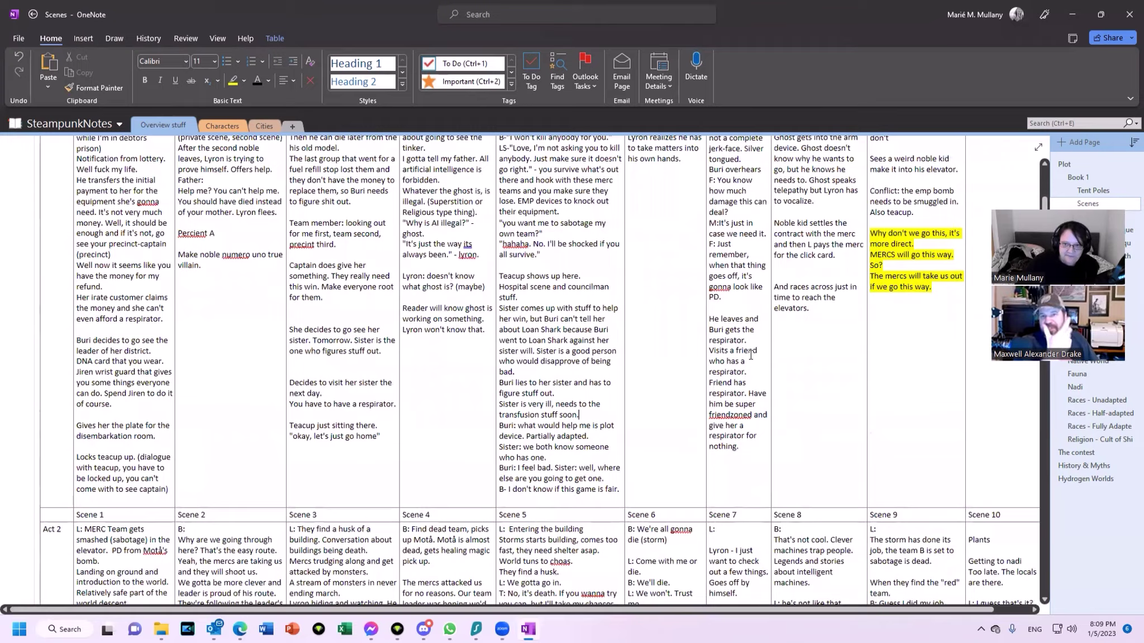
pyautogui.scroll(6, 751, 355)
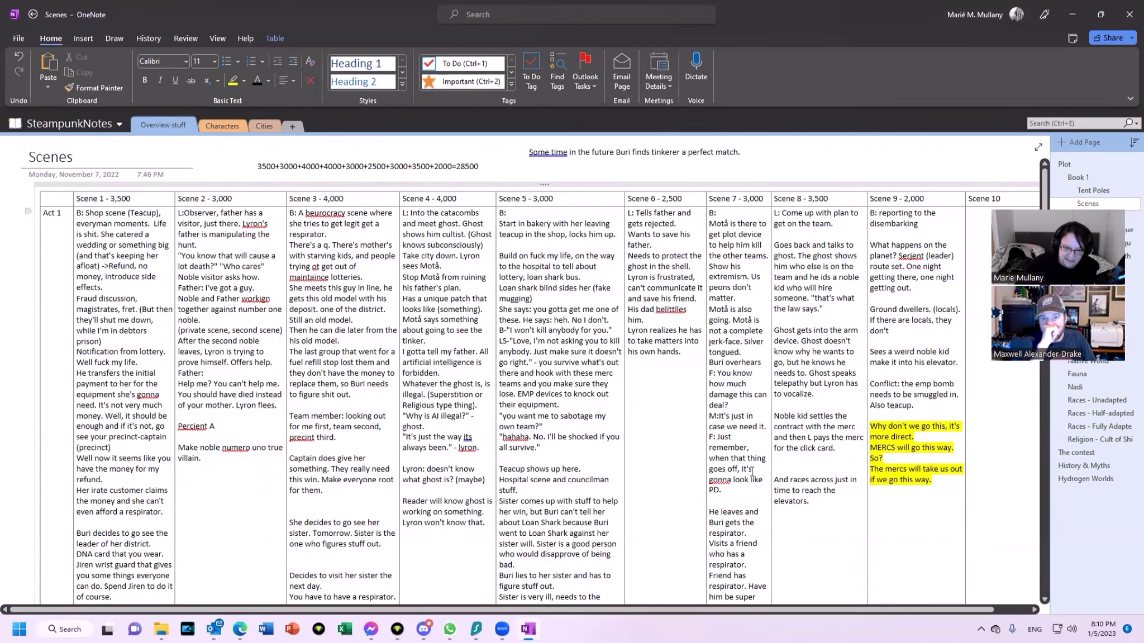
pyautogui.scroll(-3, 752, 472)
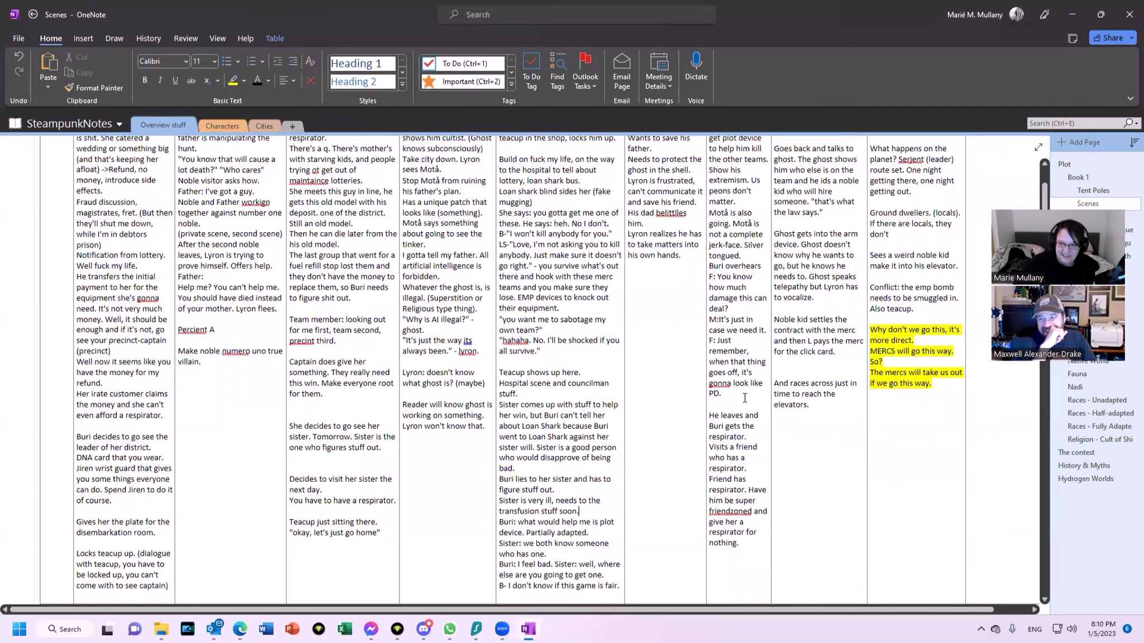
pyautogui.scroll(-3, 745, 397)
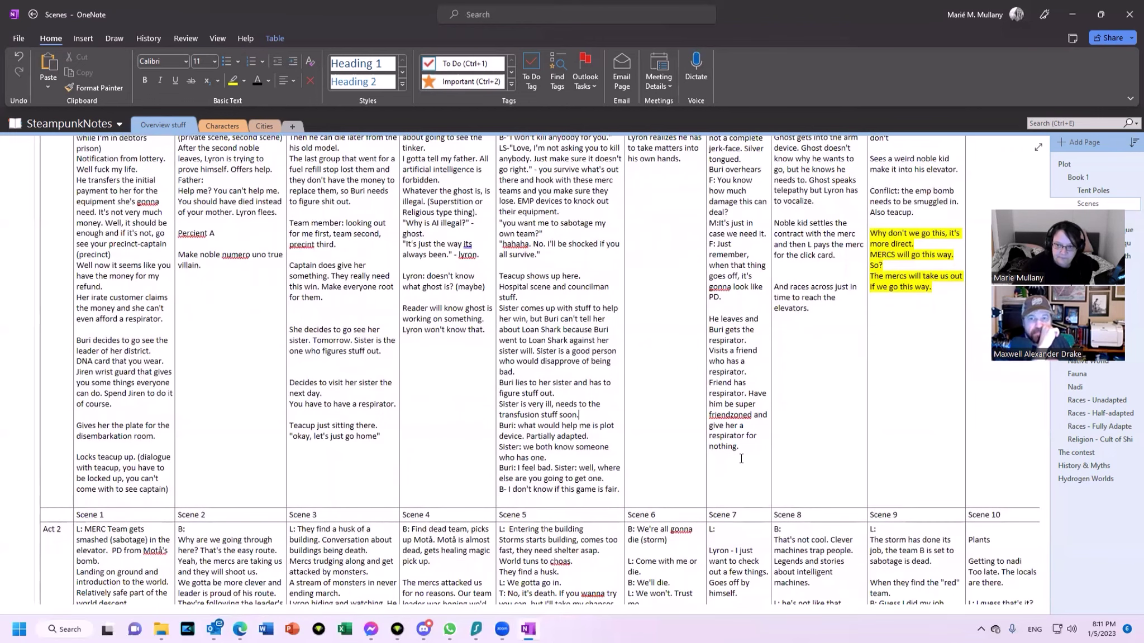
pyautogui.scroll(3, 826, 414)
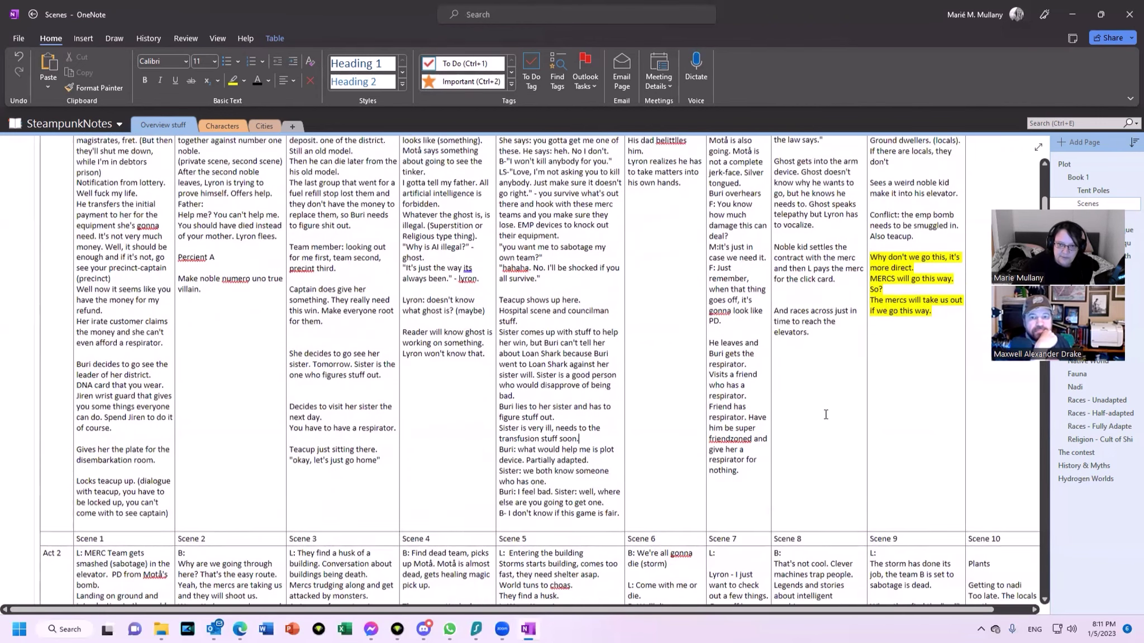
pyautogui.scroll(3, 825, 414)
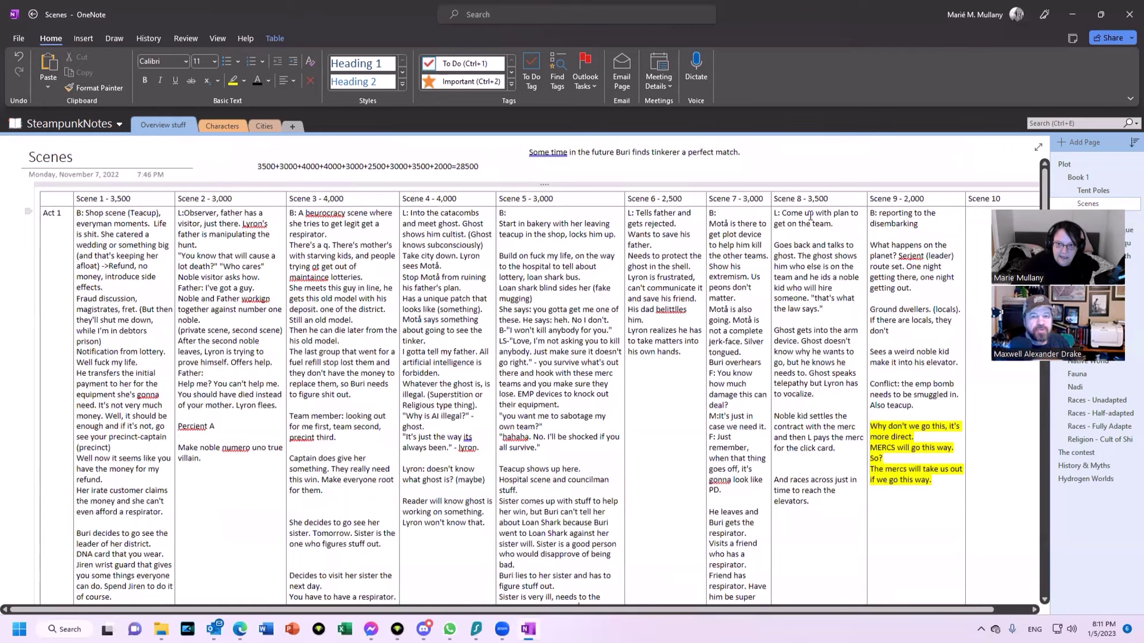
# Step: Add the note "*plot device opportunity." at the end of Act 1 Scene 7, separated by a blank line
pyautogui.scroll(-6, 819, 302)
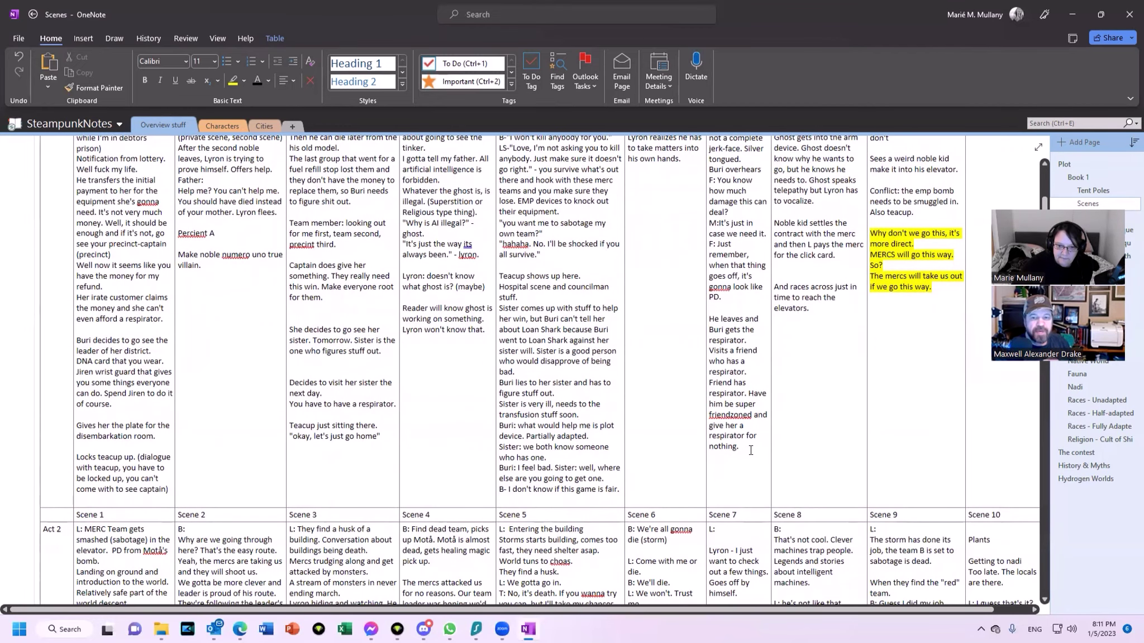
pyautogui.press('Return')
pyautogui.press('Return')
pyautogui.write('*')
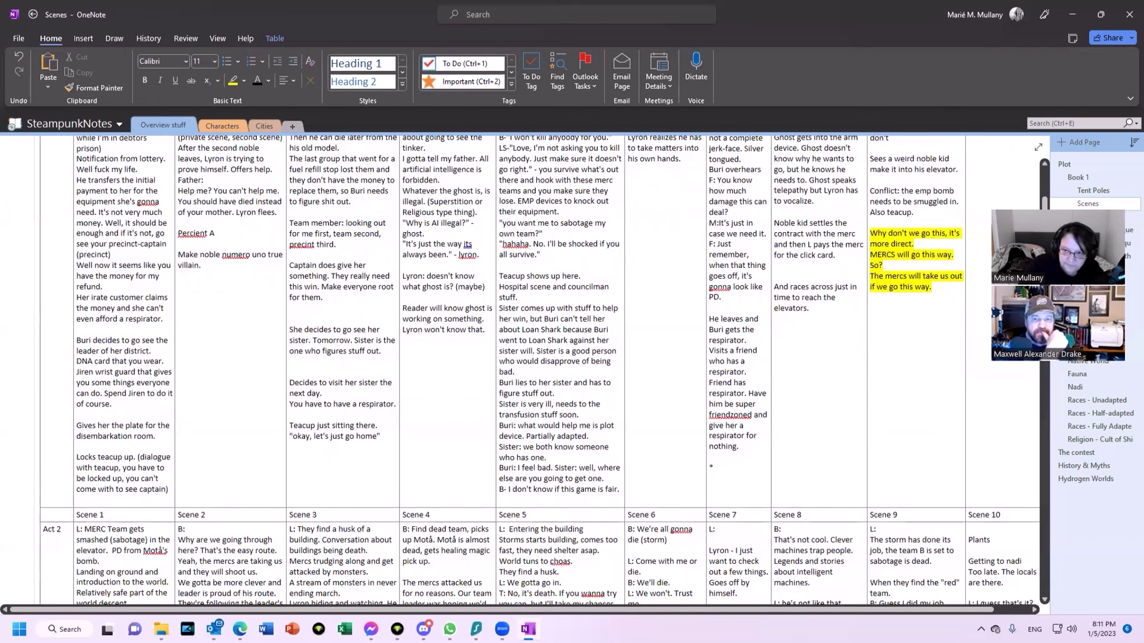
pyautogui.write('plot dev')
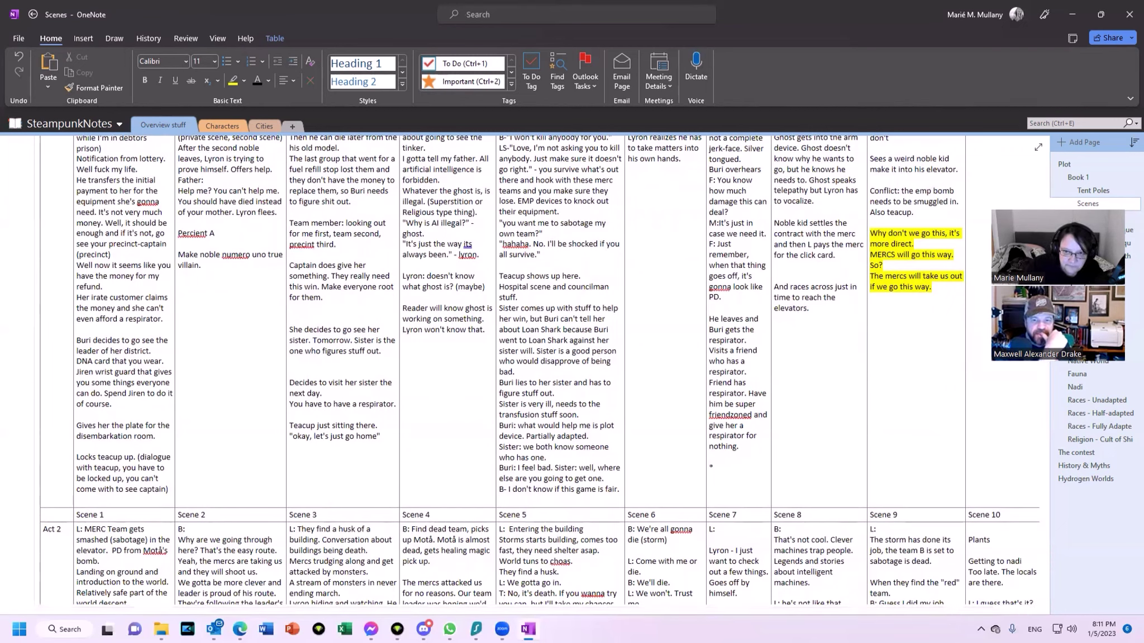
pyautogui.write('ice oppertunity.')
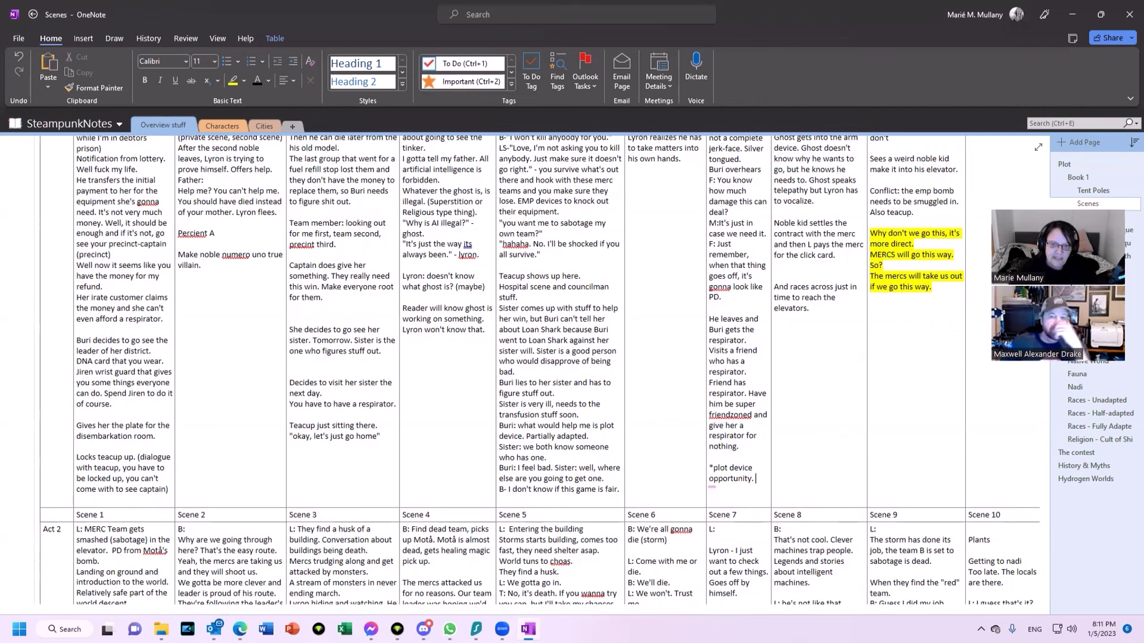
# Step: Replace "PD" with "elevator blowing up" after "it's gonna look like" in Act 1 Scene 7
pyautogui.doubleClick(717, 297)
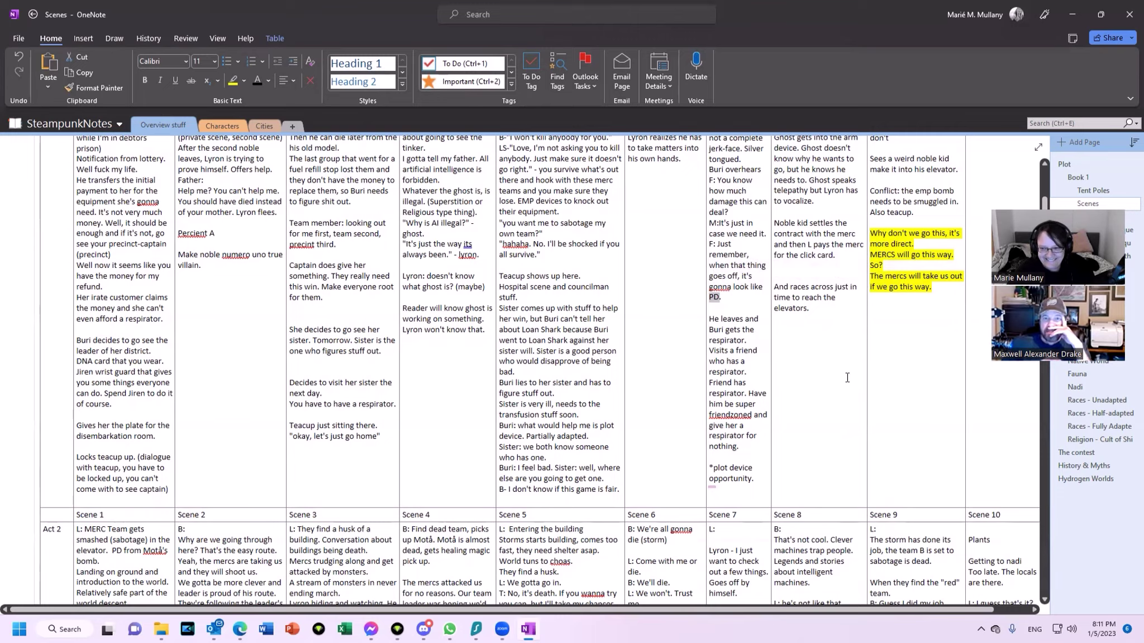
pyautogui.scroll(3, 847, 378)
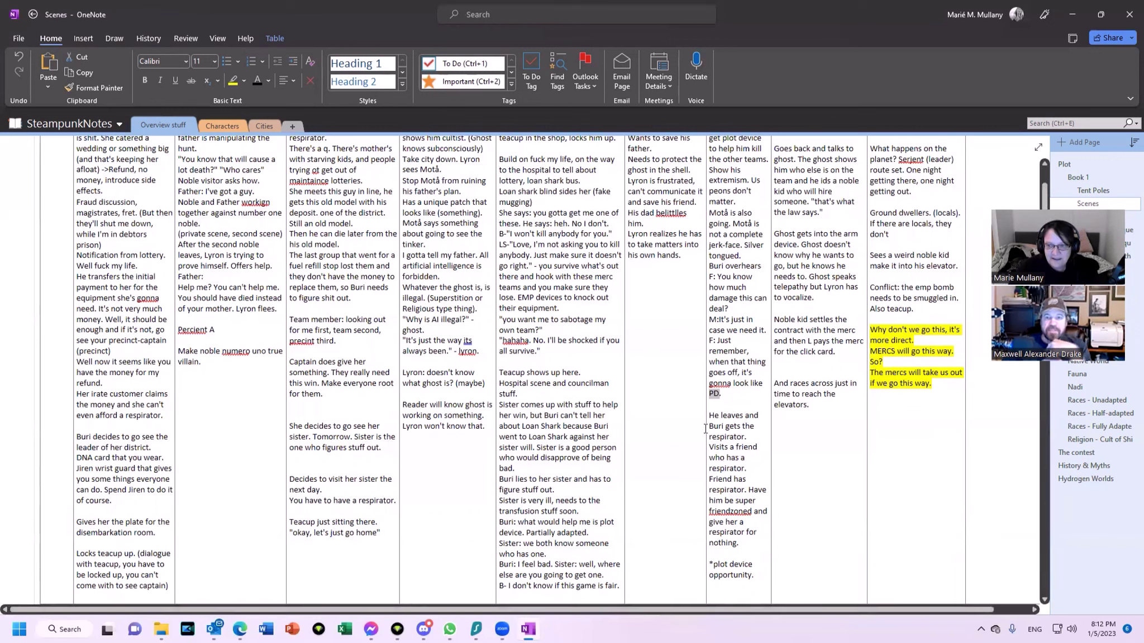
pyautogui.moveTo(714, 397)
pyautogui.write('elev.')
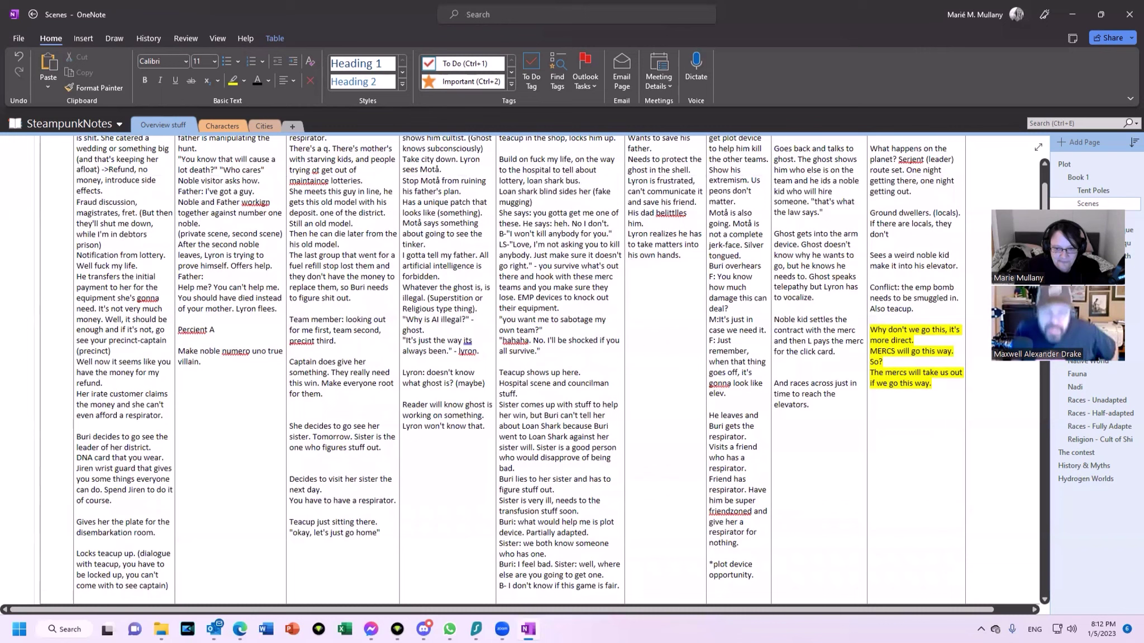
pyautogui.press('BackSpace')
pyautogui.write('at.')
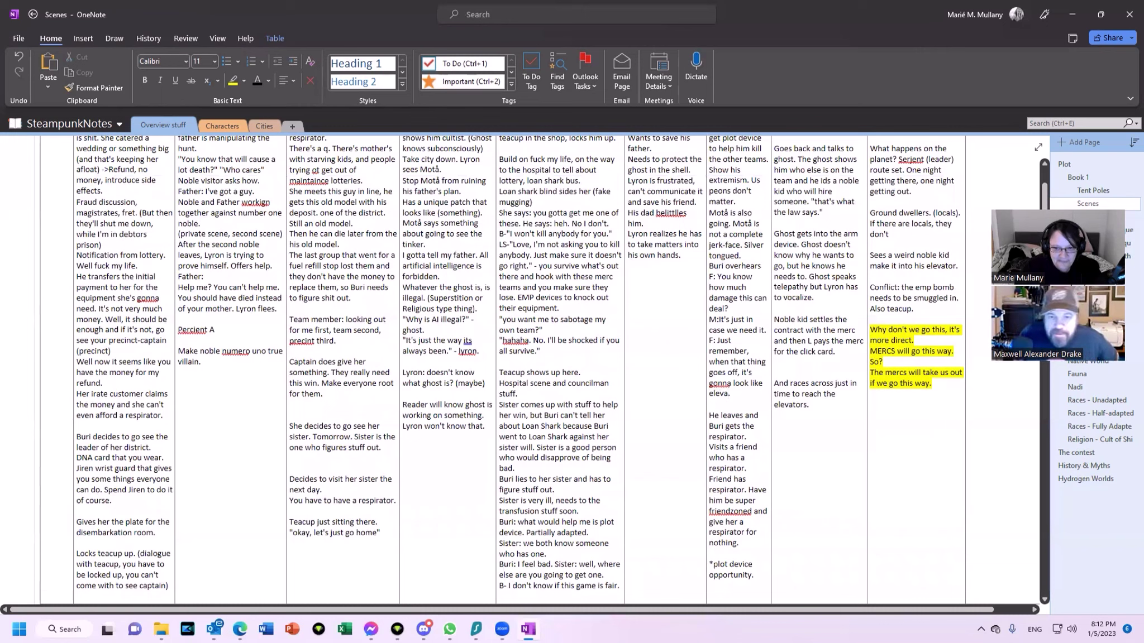
pyautogui.write('or blowing up')
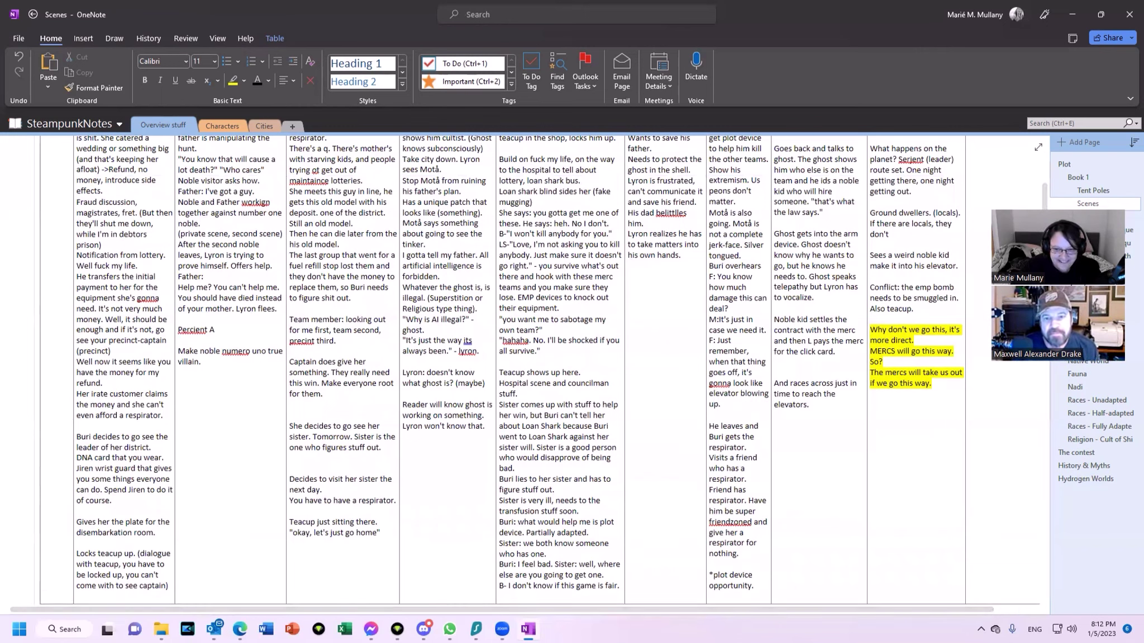
# Step: Italicize the phrase "elevator blowing up" in Act 1 Scene 7
pyautogui.hotkey('ctrl', 'shift', 'Left')
pyautogui.hotkey('ctrl', 'shift', 'Left')
pyautogui.hotkey('ctrl', 'shift', 'Left')
pyautogui.hotkey('ctrl', 'i')
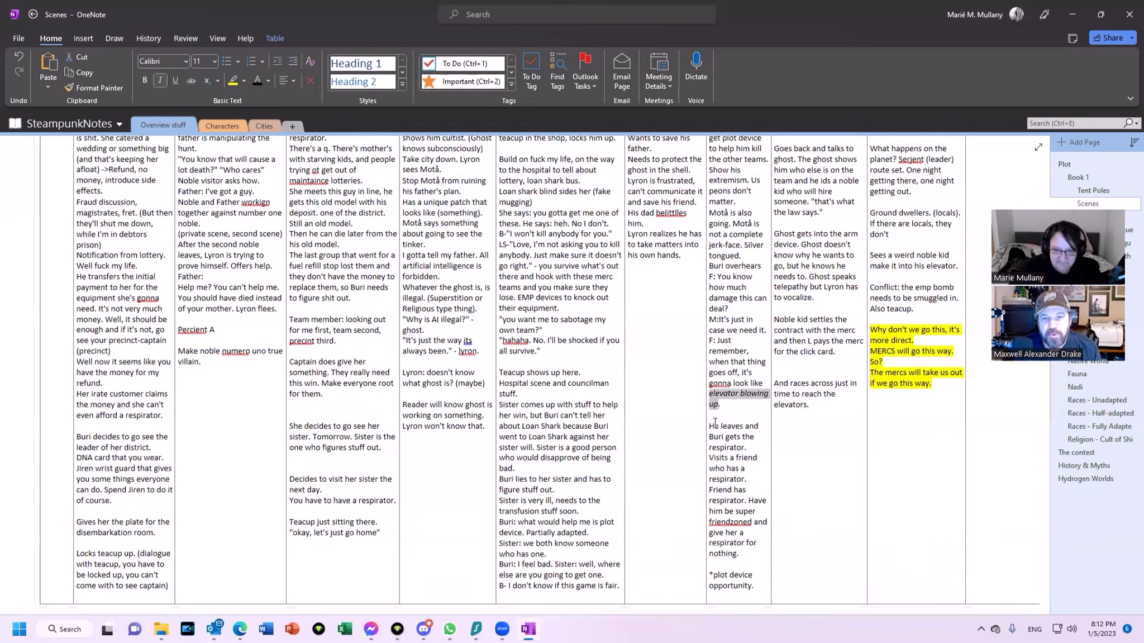
pyautogui.click(715, 423)
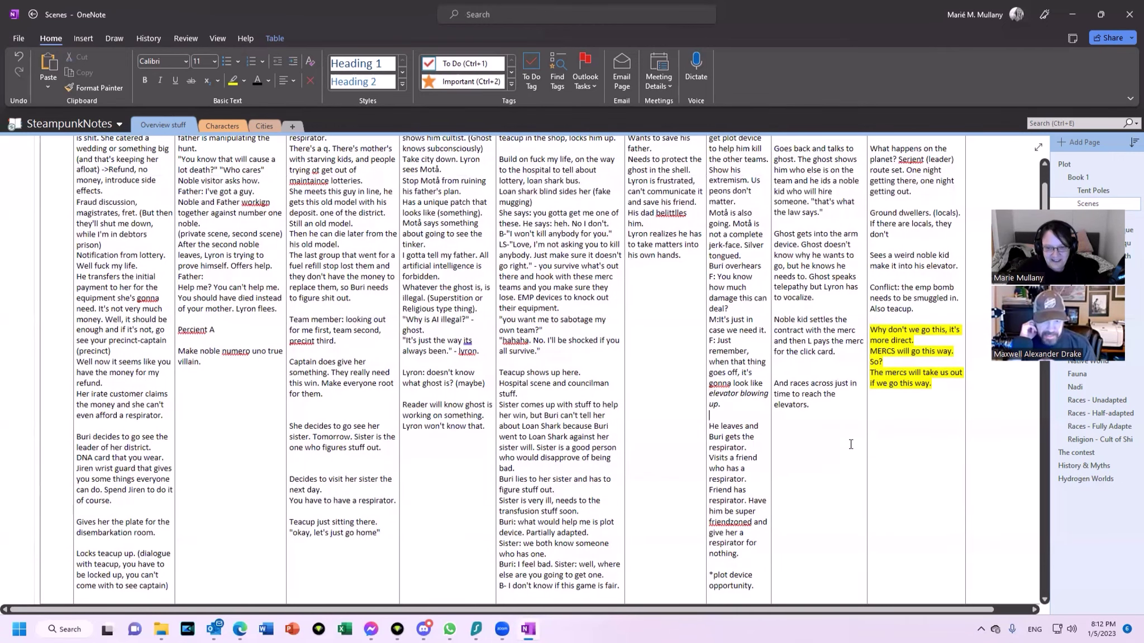
pyautogui.scroll(2, 945, 329)
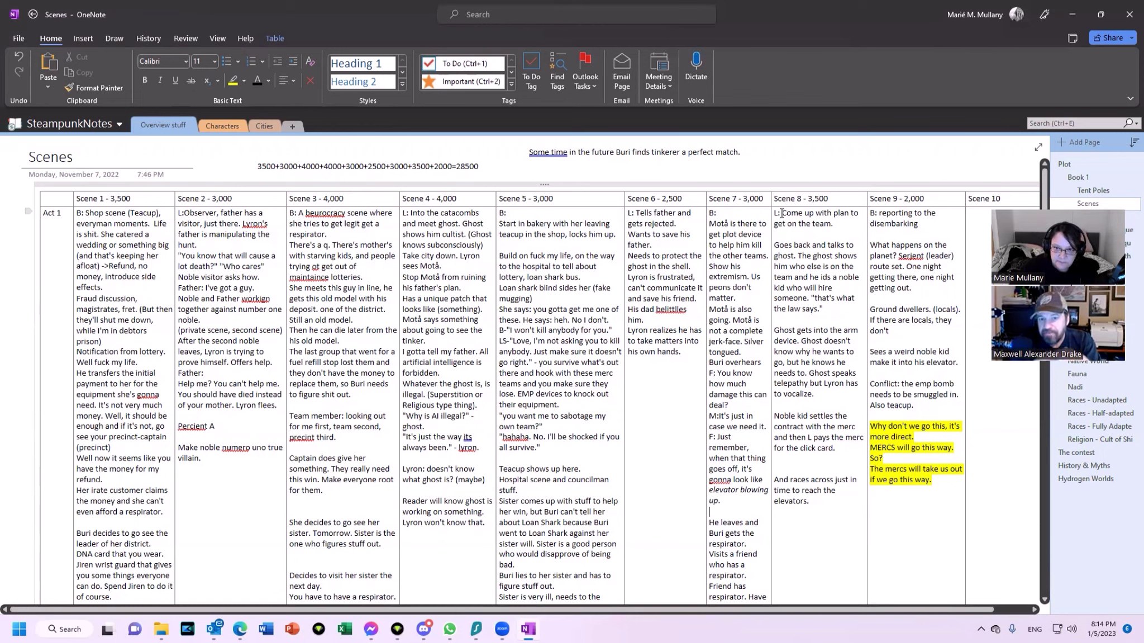
# Step: Move the line "Come up with plan to get on the team." from Act 1 Scene 8 to the end of Act 1 Scene 6
pyautogui.moveTo(781, 213); pyautogui.dragTo(839, 222)
pyautogui.hotkey('ctrl', 'c')
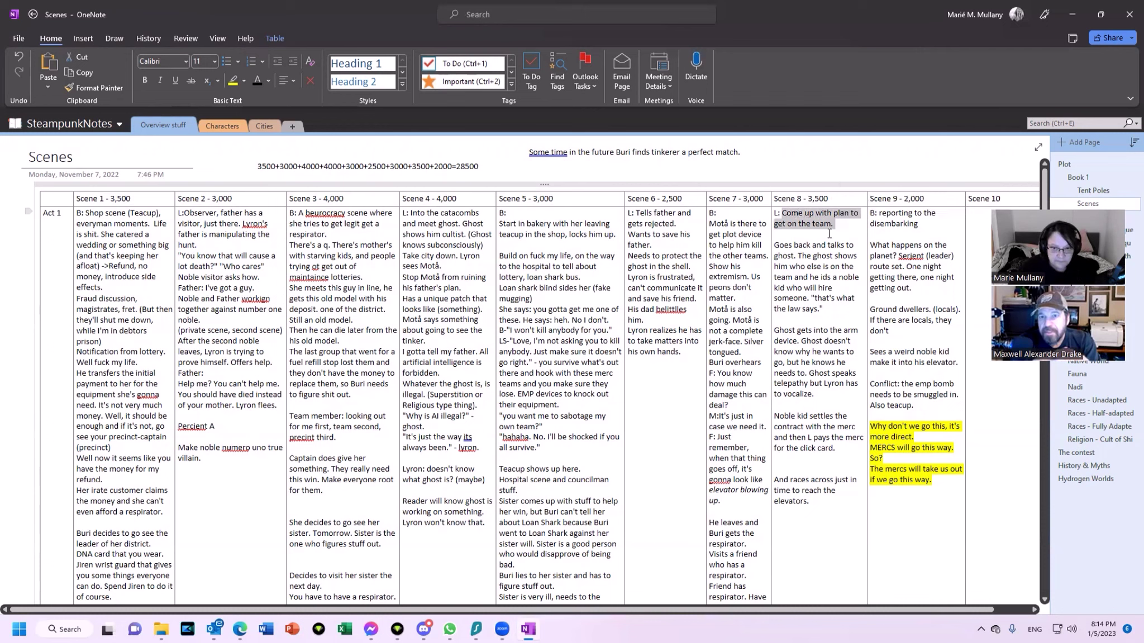
pyautogui.press('BackSpace')
pyautogui.click(640, 368)
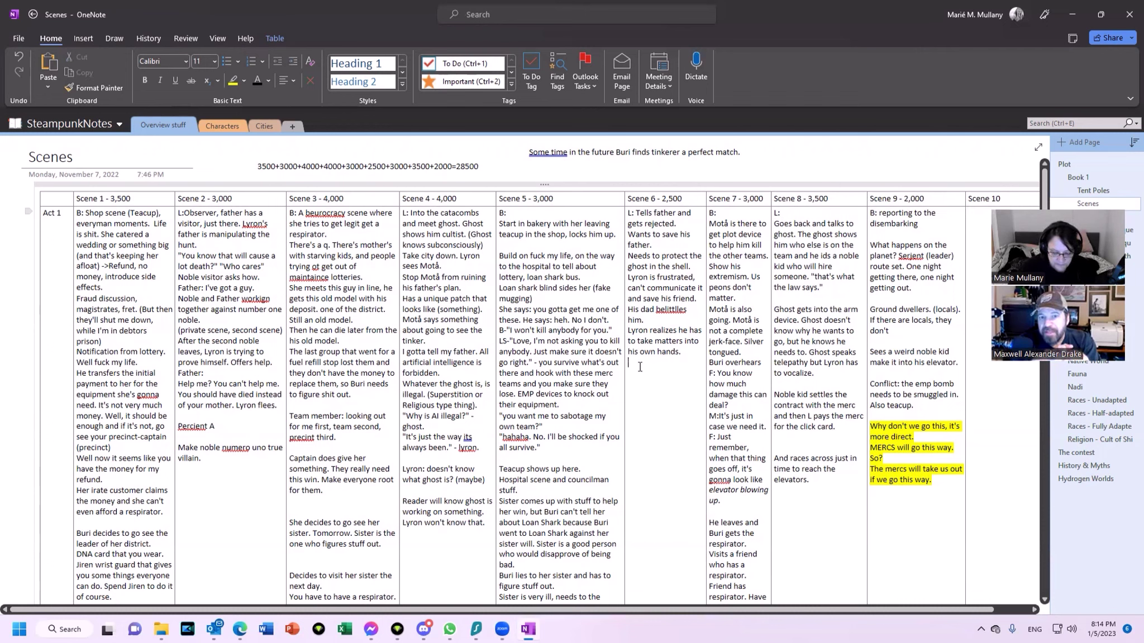
pyautogui.hotkey('ctrl', 'v')
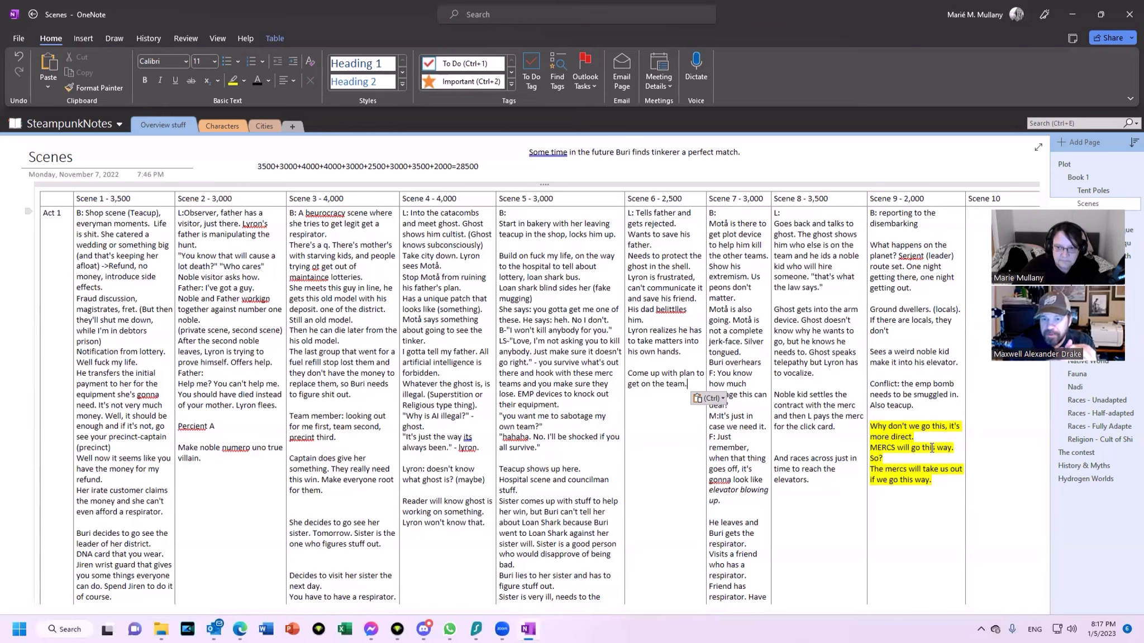
# Step: Add the line "(Precint A merc team dies here)" below the sentence about Motå's bomb in Act 2 Scene 1
pyautogui.scroll(-3, 931, 448)
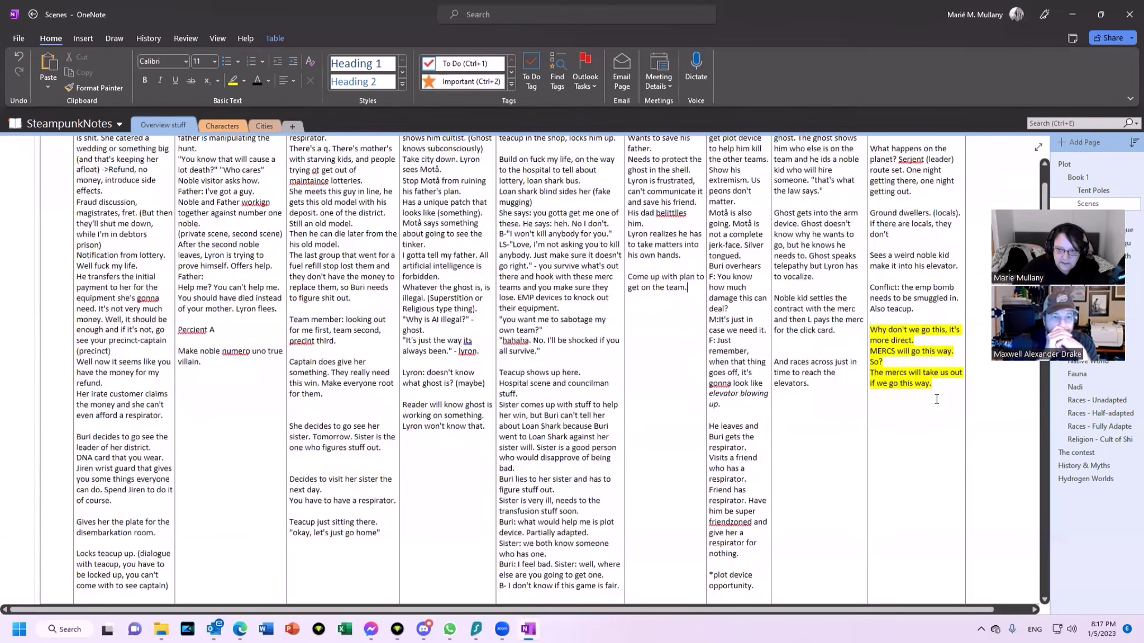
pyautogui.scroll(-12, 238, 300)
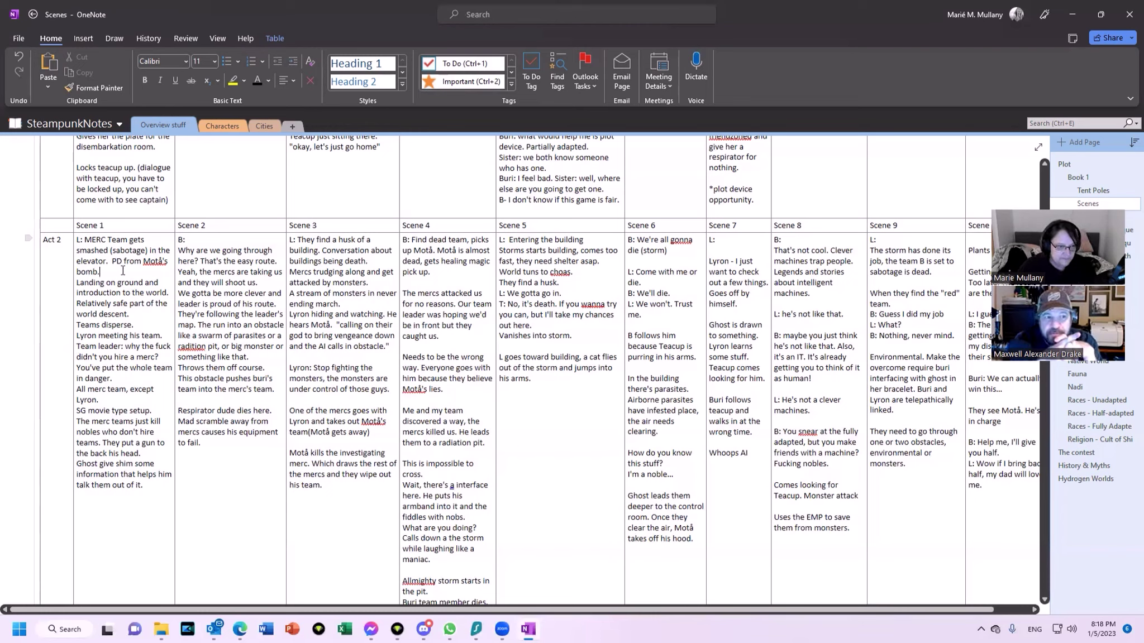
pyautogui.press('Return')
pyautogui.write('(Prece')
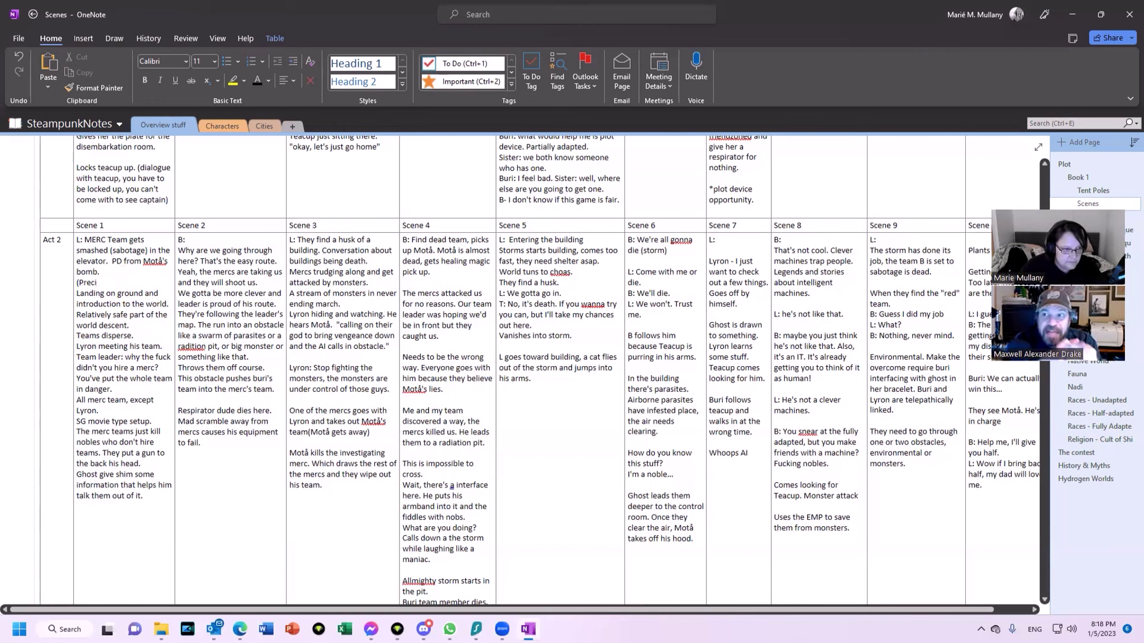
pyautogui.write('nt A')
pyautogui.write('merc team dies here)')
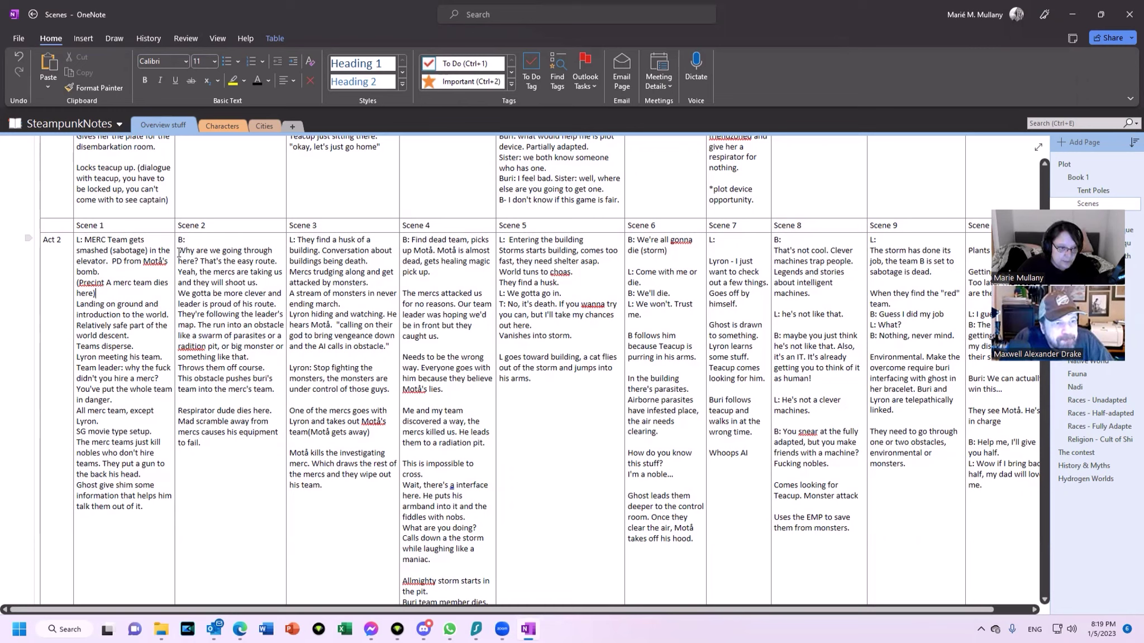
pyautogui.moveTo(179, 252); pyautogui.dragTo(258, 282)
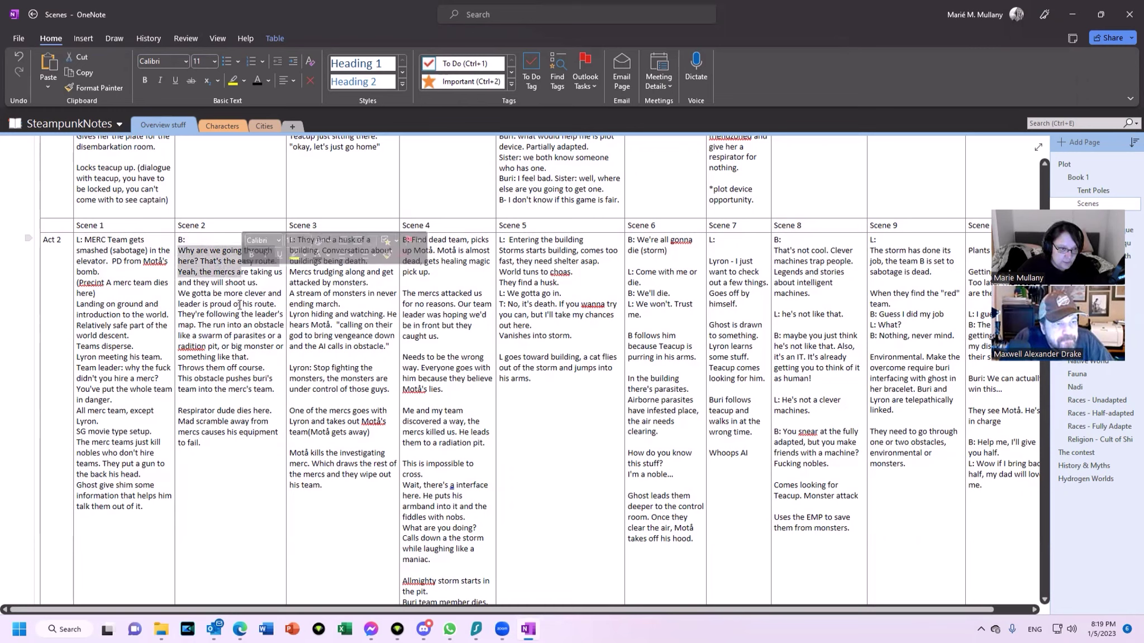
pyautogui.click(232, 297)
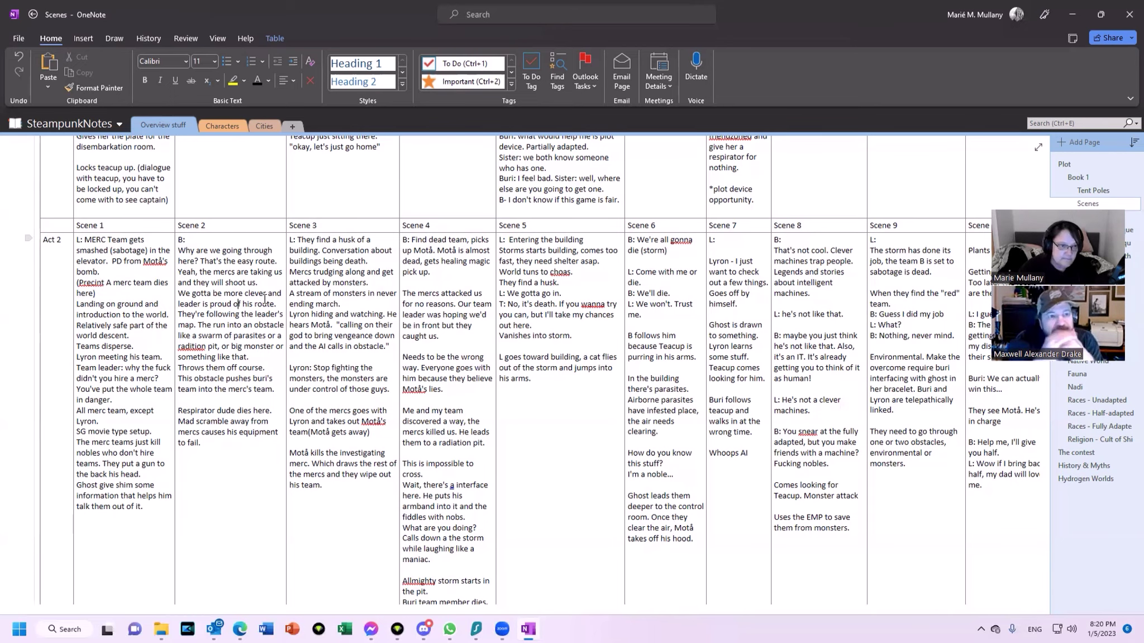
# Step: Add the note "3 Merc teams because 3 noble teams. 3 scab teams." at the end of Act 1 Scene 2, after a blank line
pyautogui.scroll(15, 265, 300)
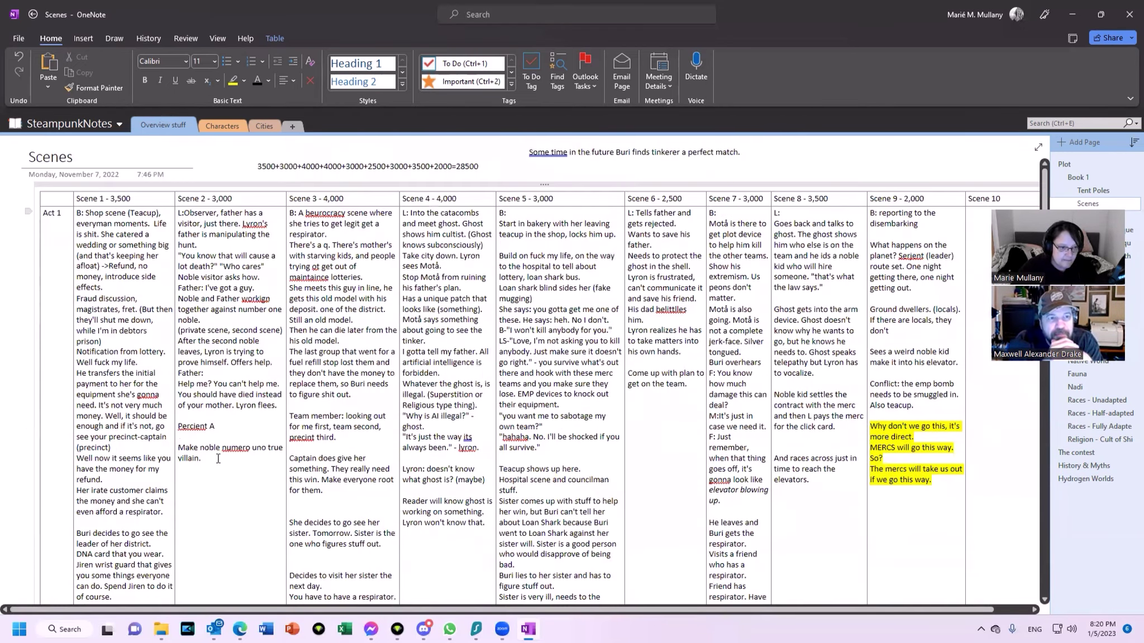
pyautogui.write('3')
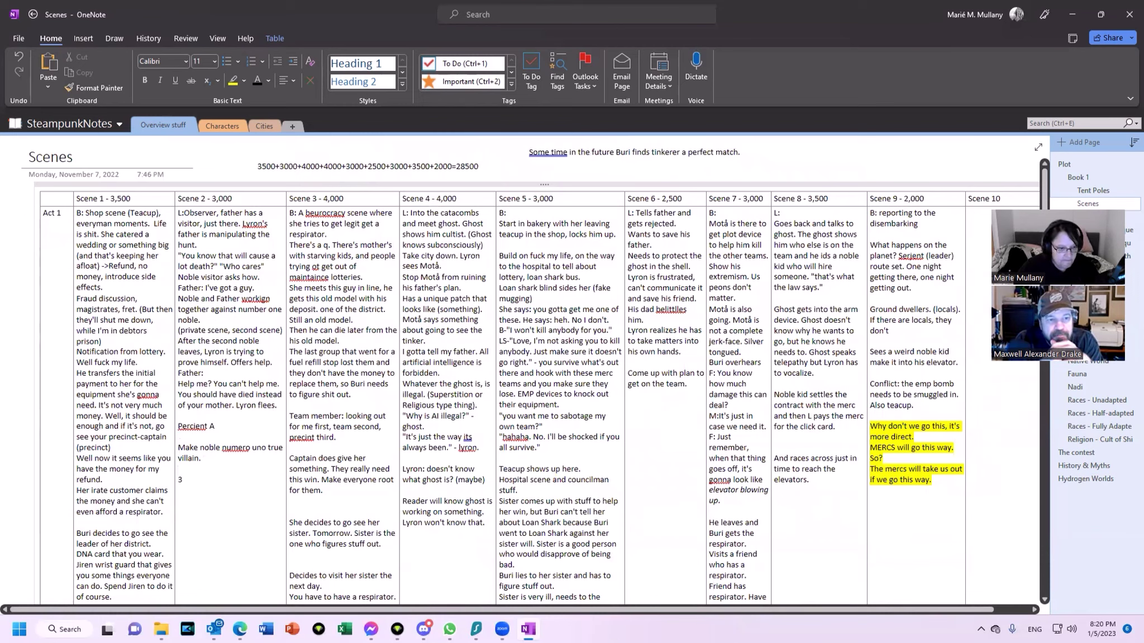
pyautogui.write(' Merc teams')
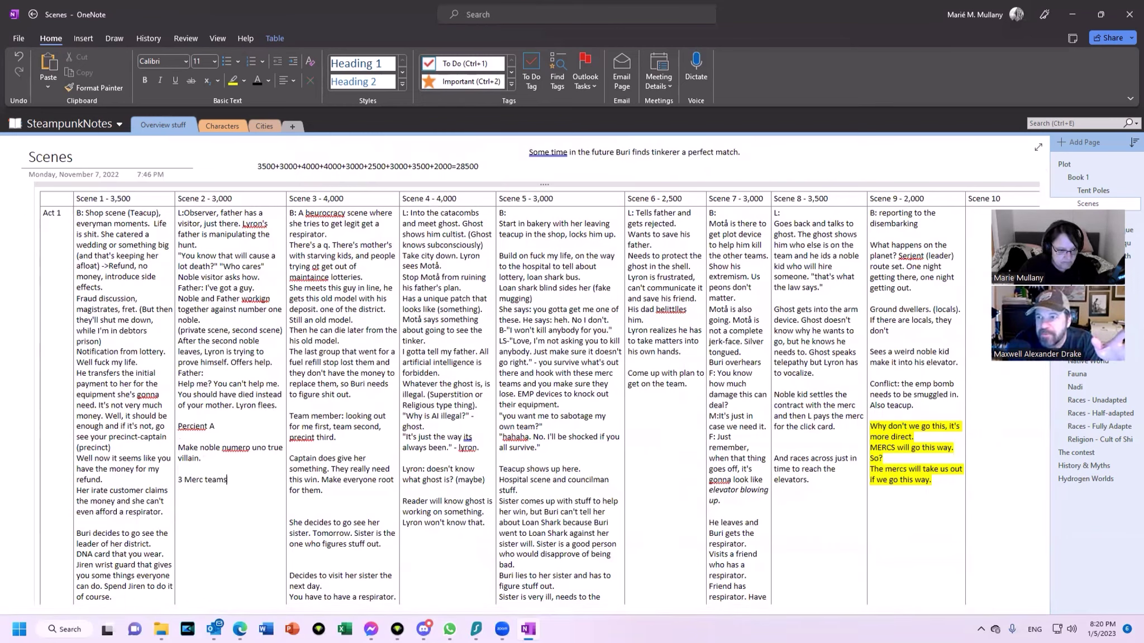
pyautogui.write(' because')
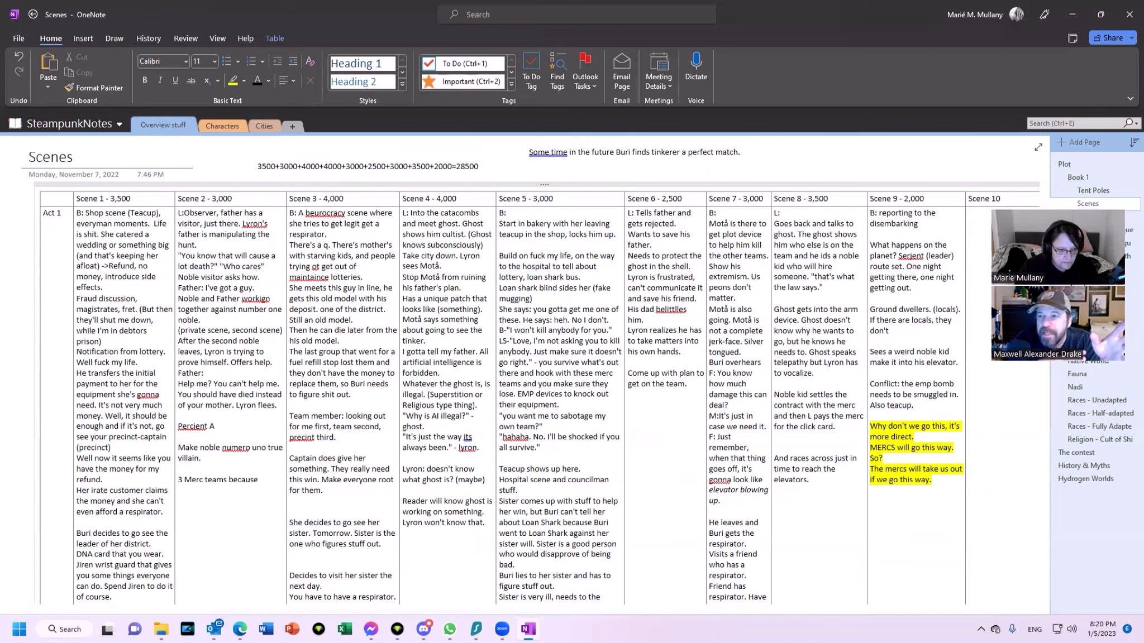
pyautogui.write(' 3 noble teams. 3 sc')
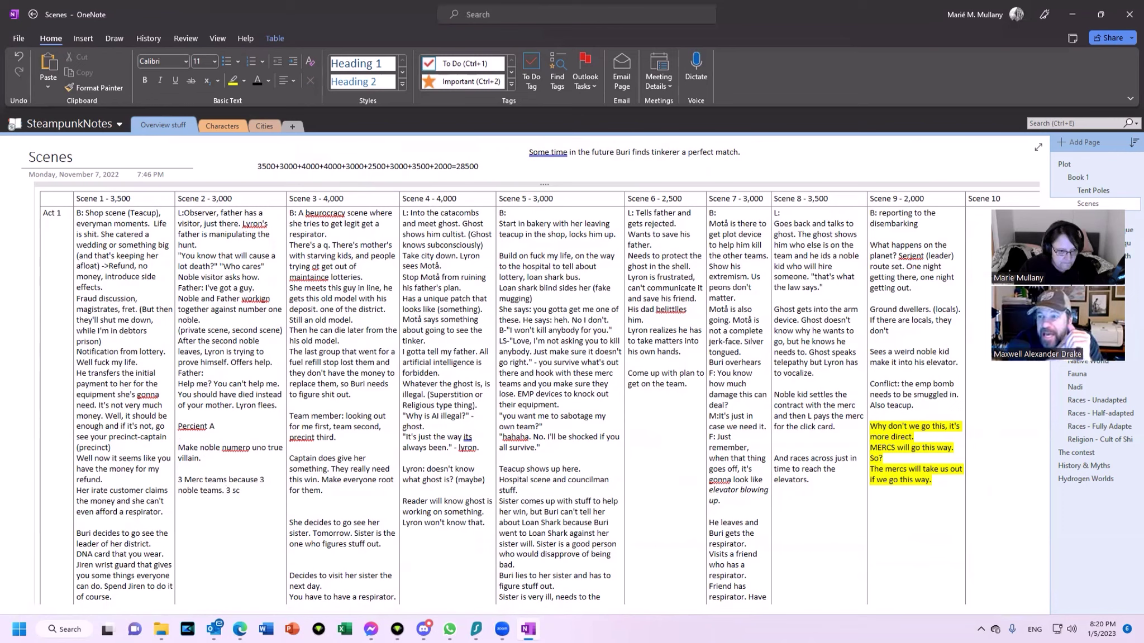
pyautogui.write('ab team.s')
pyautogui.press('BackSpace')
pyautogui.press('BackSpace')
pyautogui.write('s.')
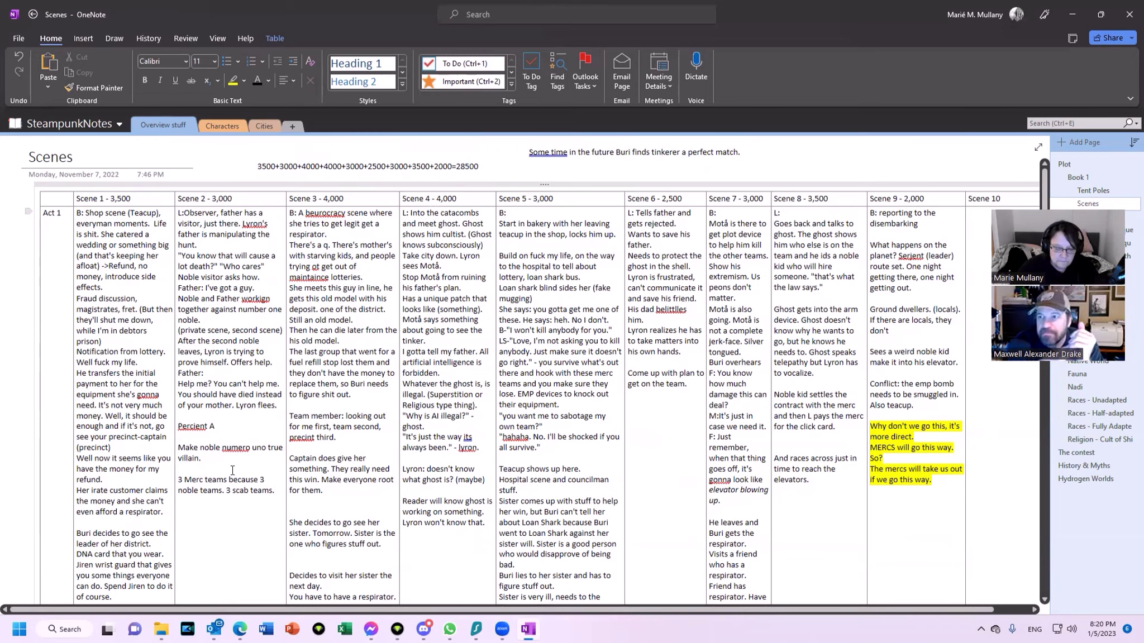
pyautogui.scroll(-3, 232, 471)
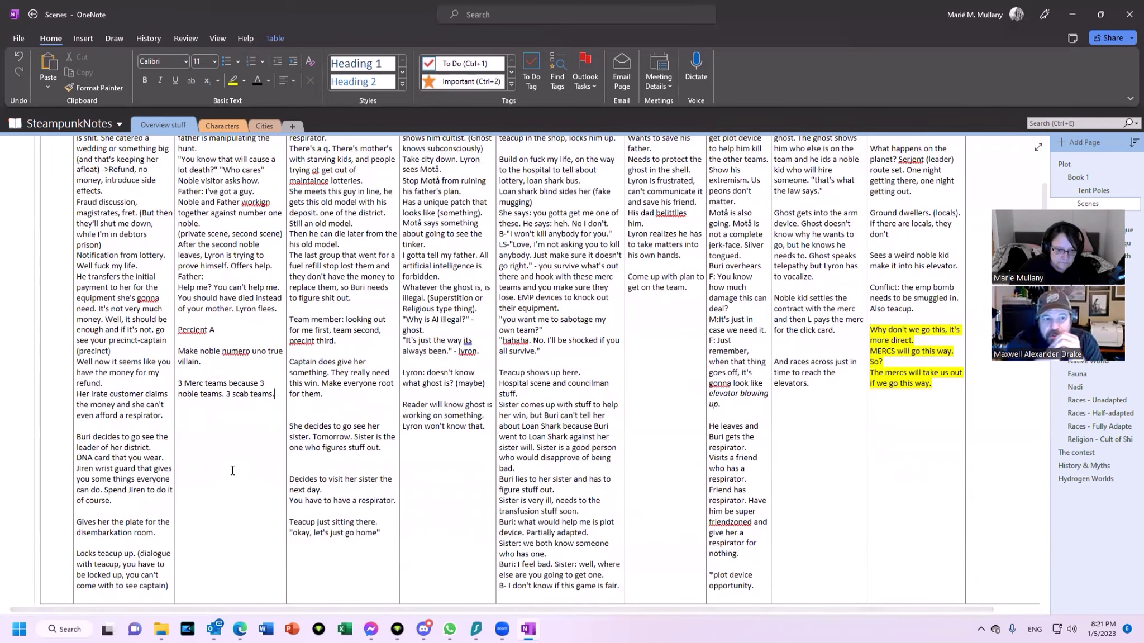
pyautogui.scroll(-6, 232, 470)
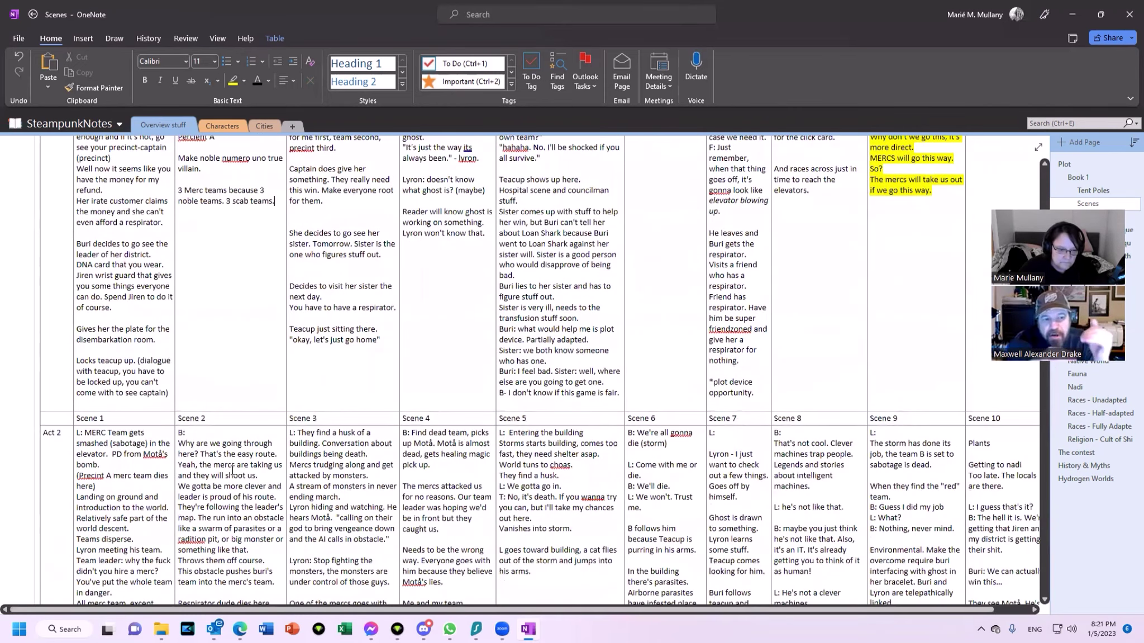
pyautogui.scroll(-3, 232, 471)
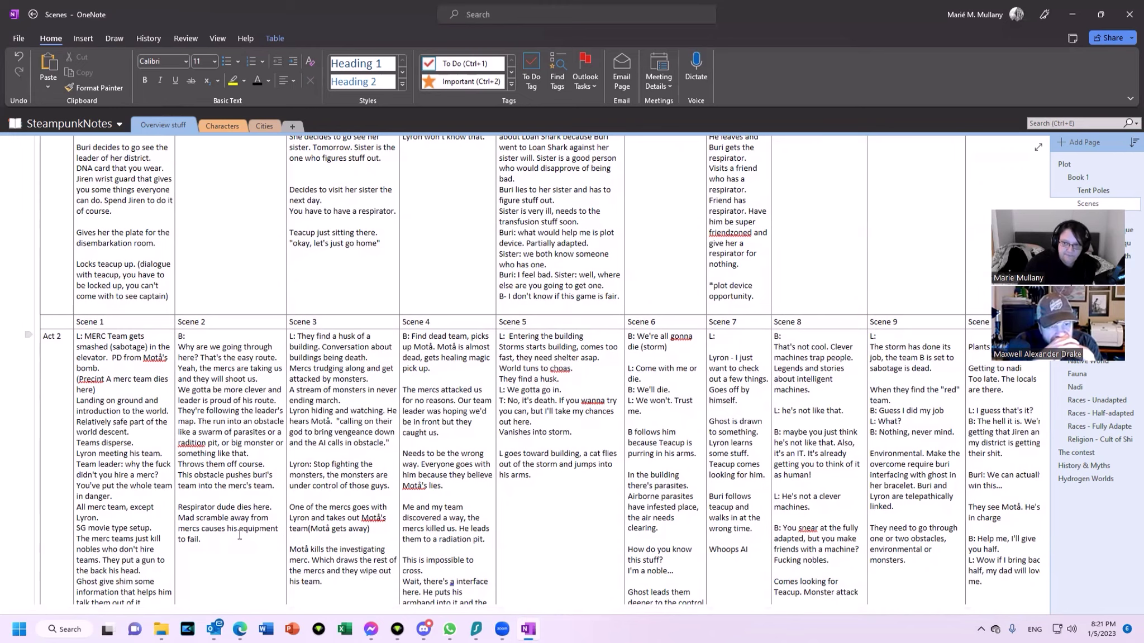
pyautogui.scroll(-3, 240, 535)
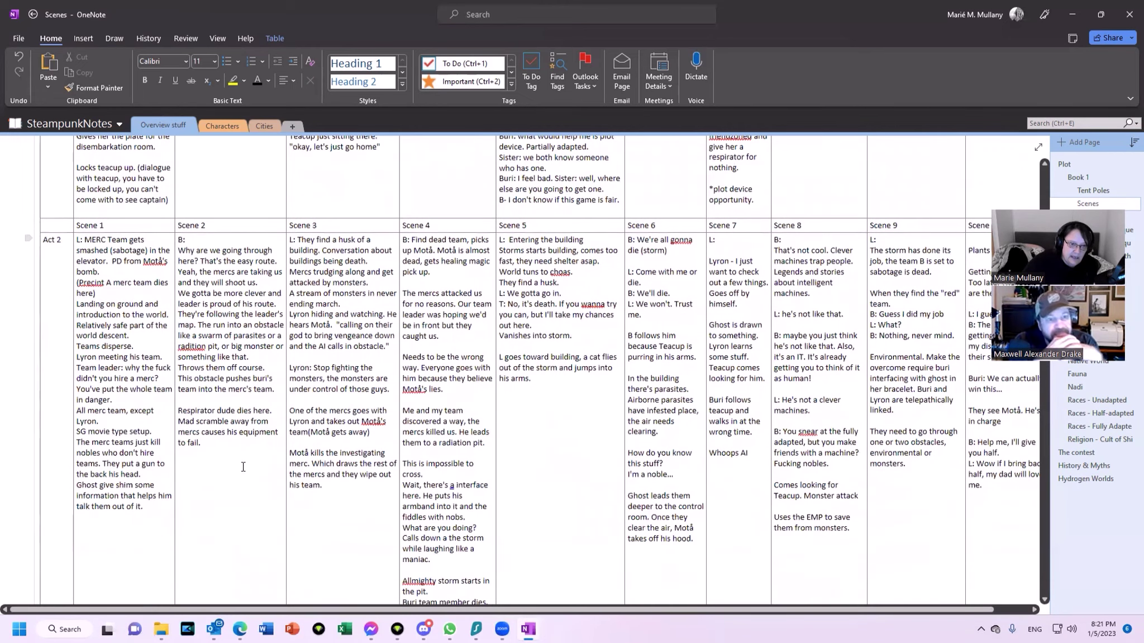
pyautogui.click(222, 443)
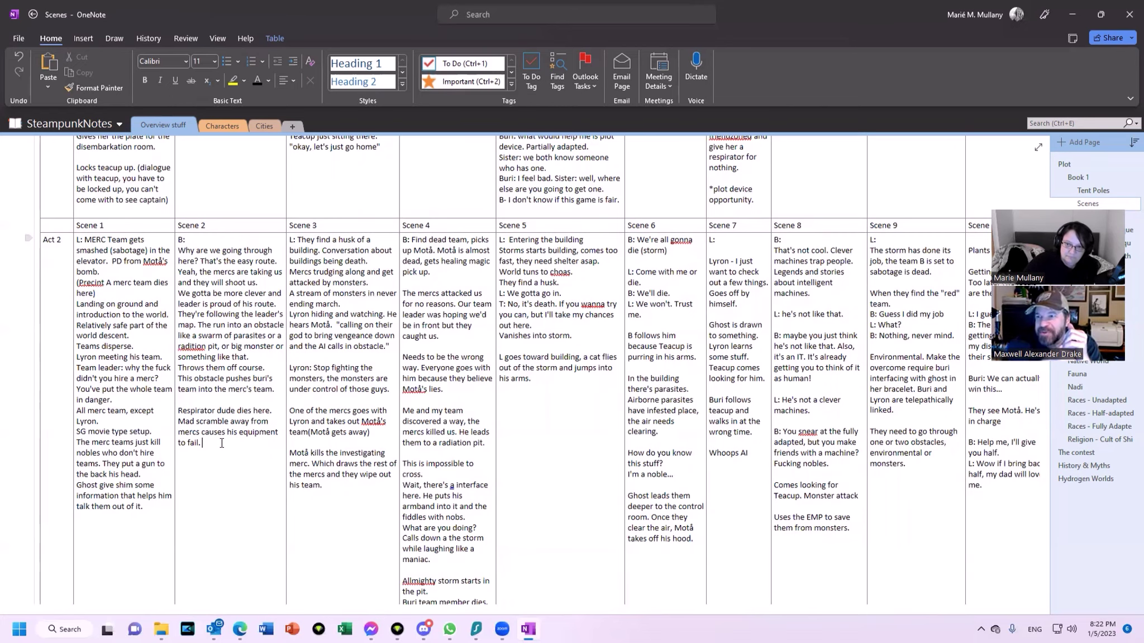
# Step: Add the dialogue line "Where did you get your respirator? From the city?" below "Also teacup." in Act 1 Scene 9, after a blank line
pyautogui.scroll(7, 541, 483)
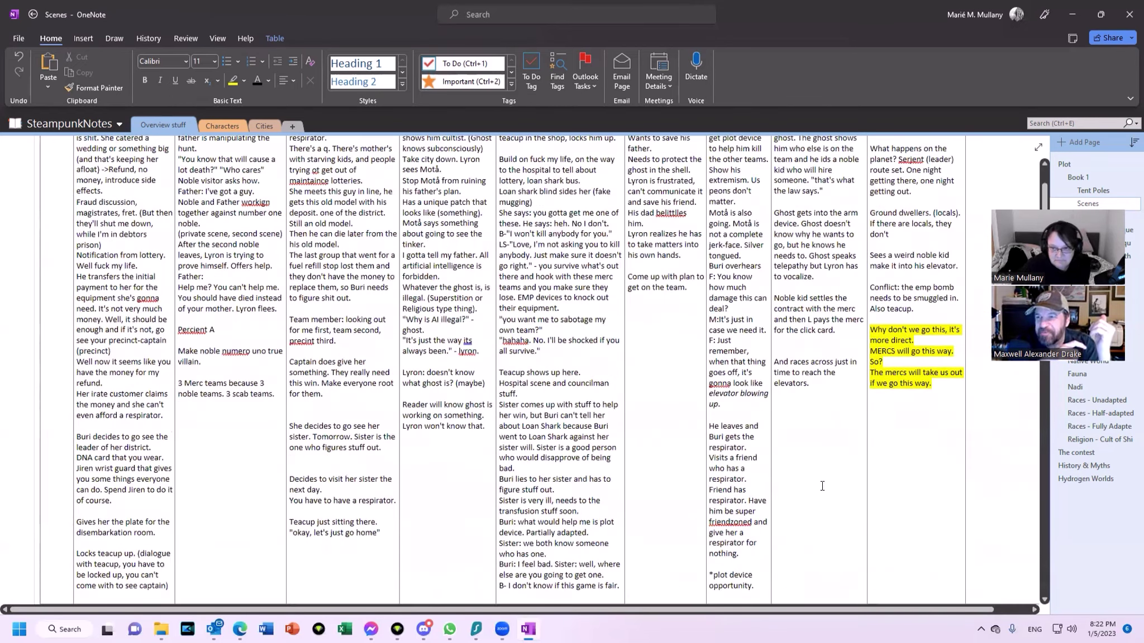
pyautogui.click(925, 311)
pyautogui.press('Return')
pyautogui.press('Return')
pyautogui.write('Where ')
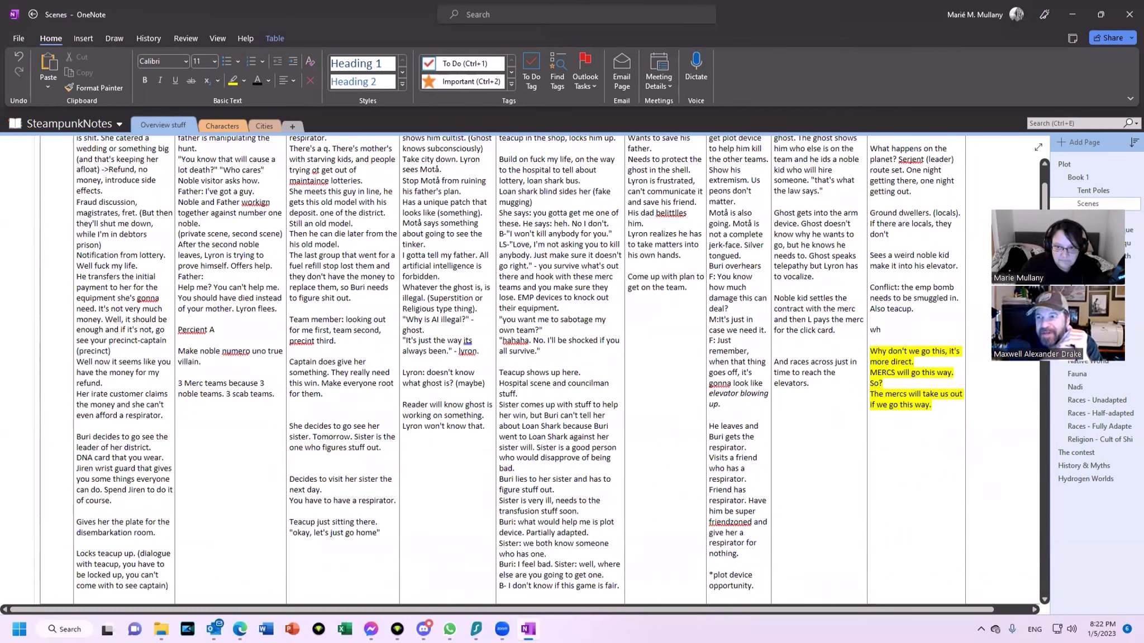
pyautogui.write('did you get yoru')
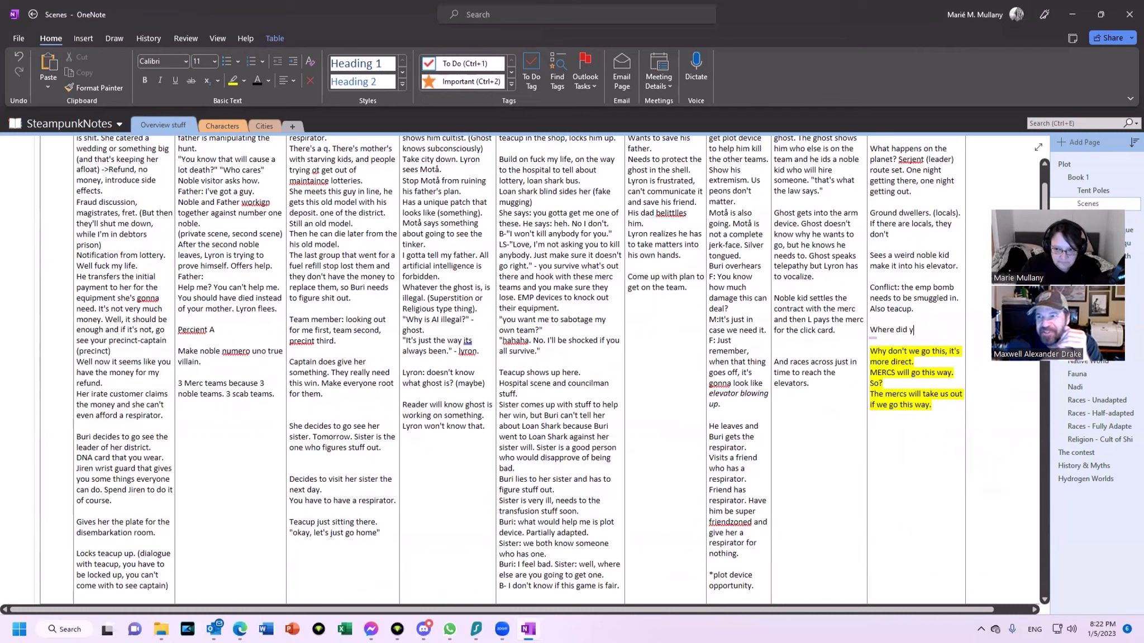
pyautogui.press('BackSpace')
pyautogui.press('BackSpace')
pyautogui.press('BackSpace')
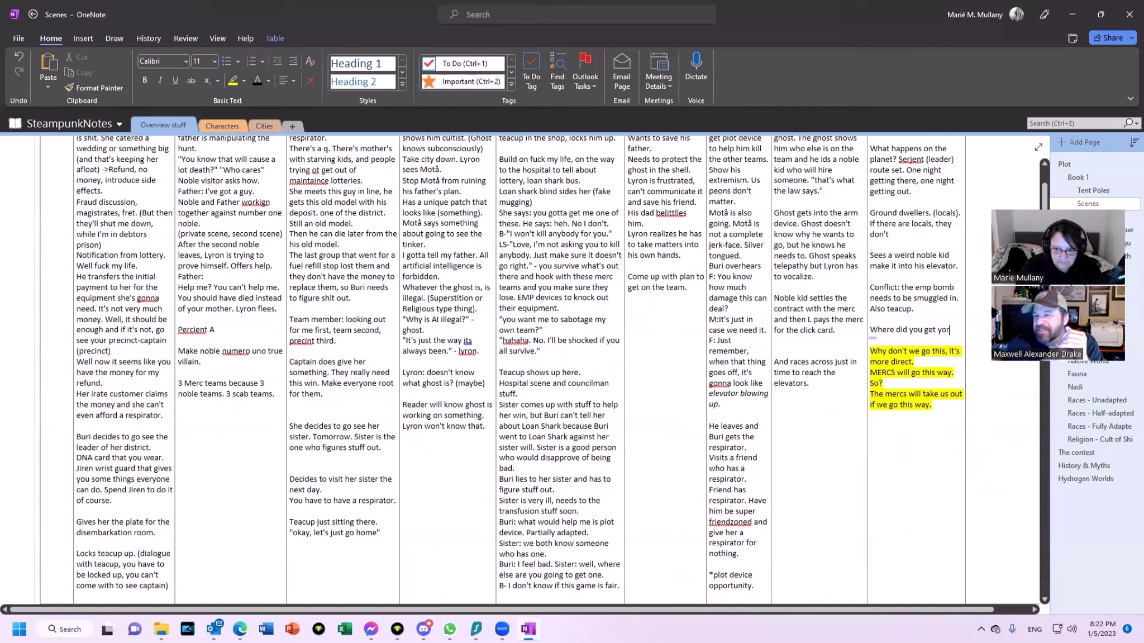
pyautogui.write('u')
pyautogui.write('r re')
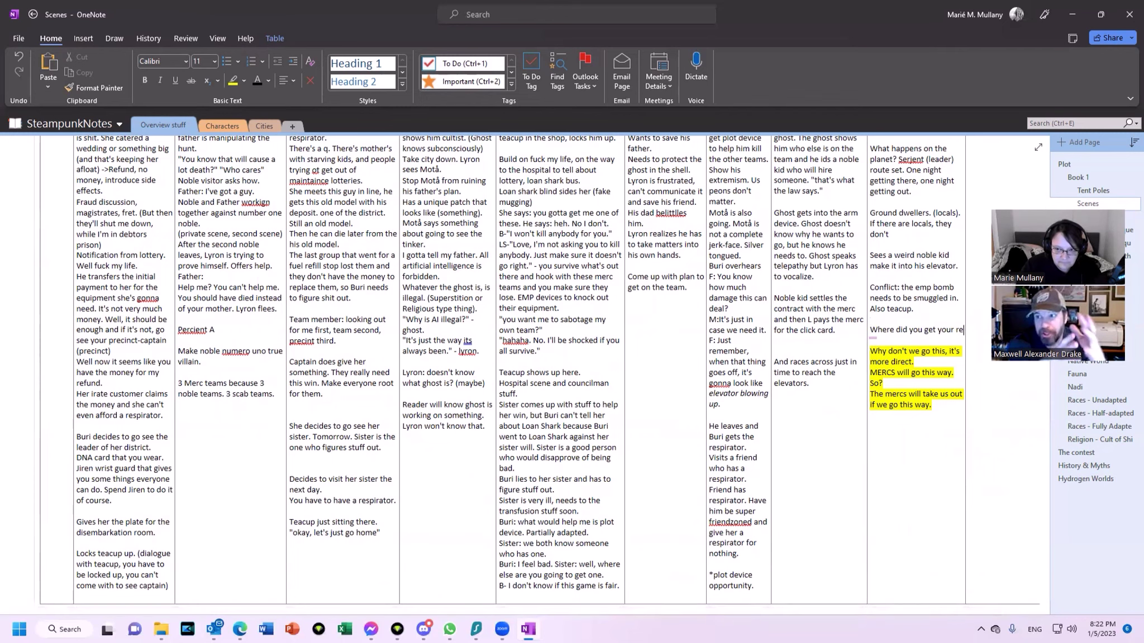
pyautogui.write('spirator')
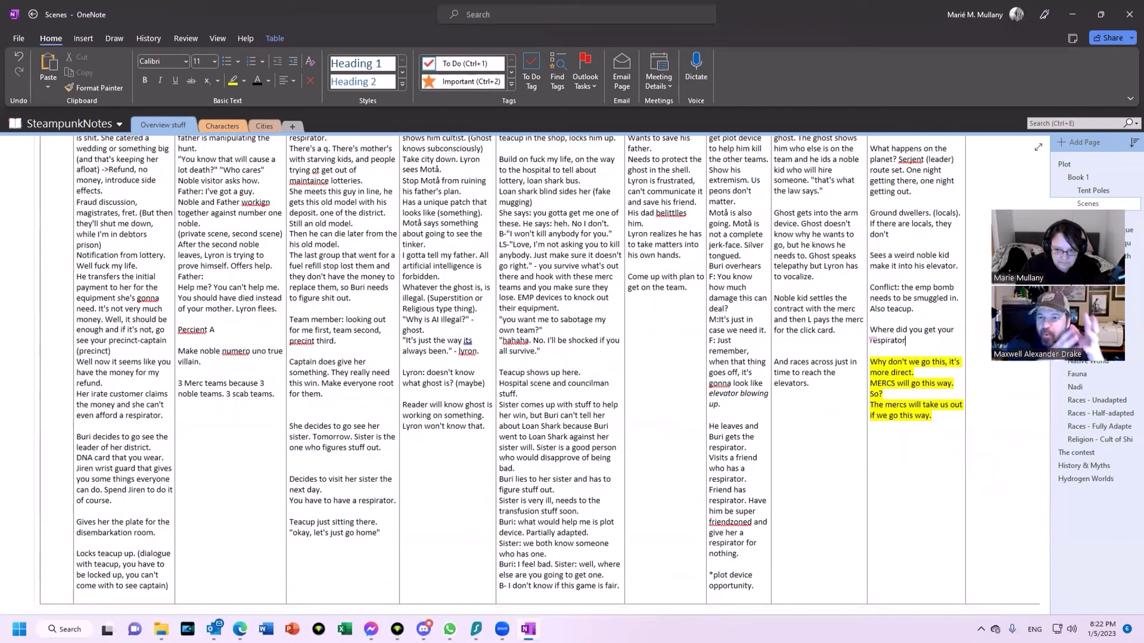
pyautogui.write('? Fr')
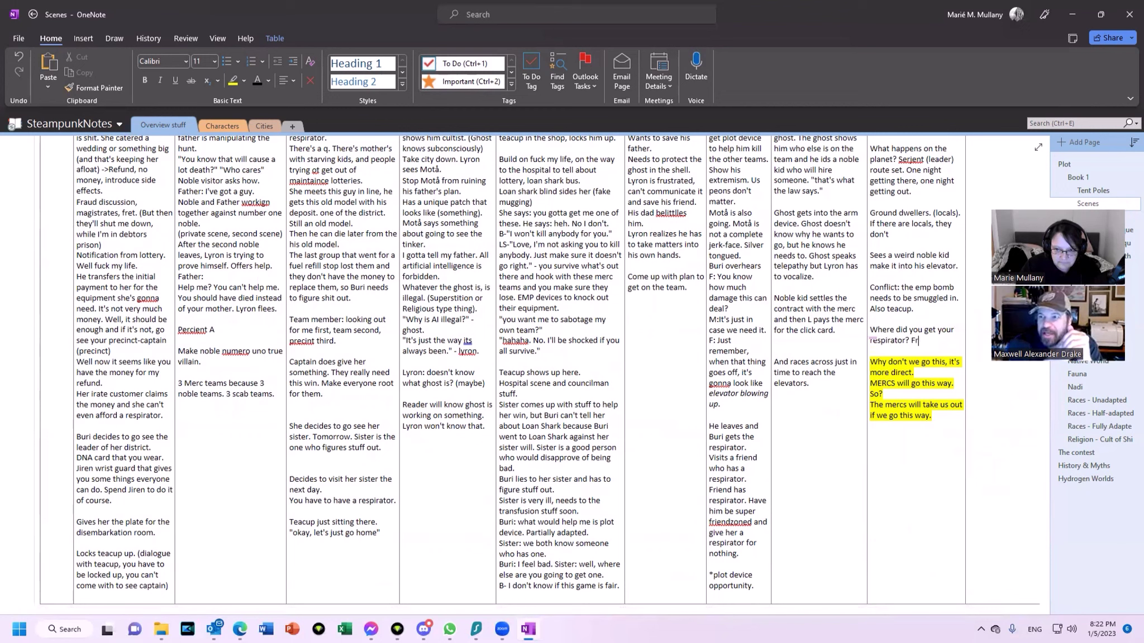
pyautogui.write('om the city?')
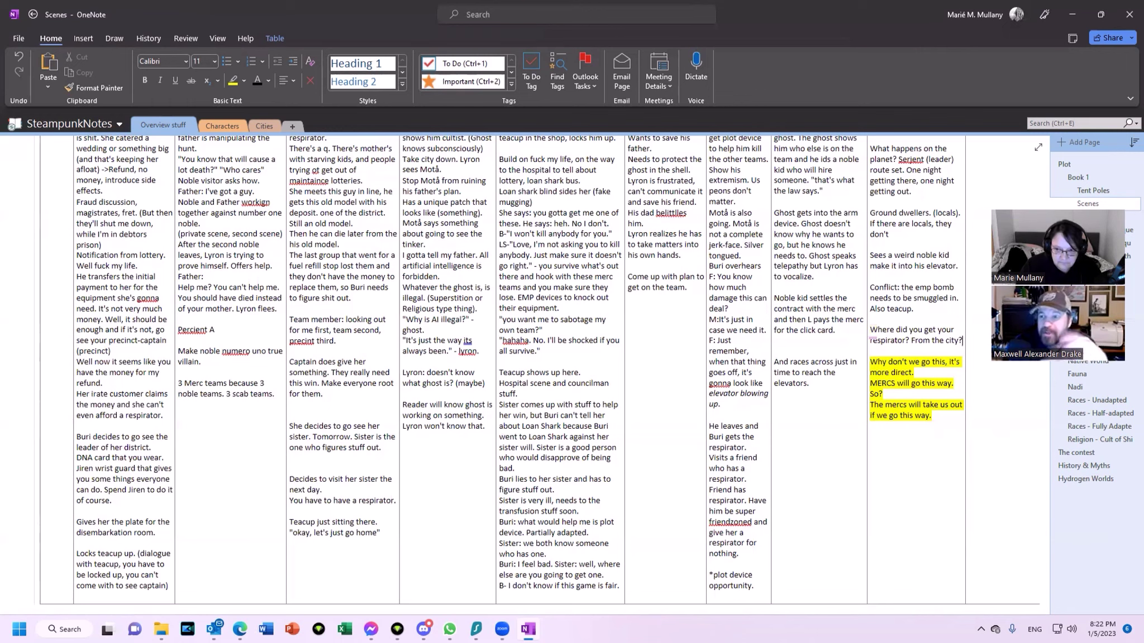
# Step: Continue the respirator dialogue in Act 1 Scene 9 with the lines "Yeah, needed to save some money." and "Heh. Okay."
pyautogui.press('Return')
pyautogui.write('Yeah, nee')
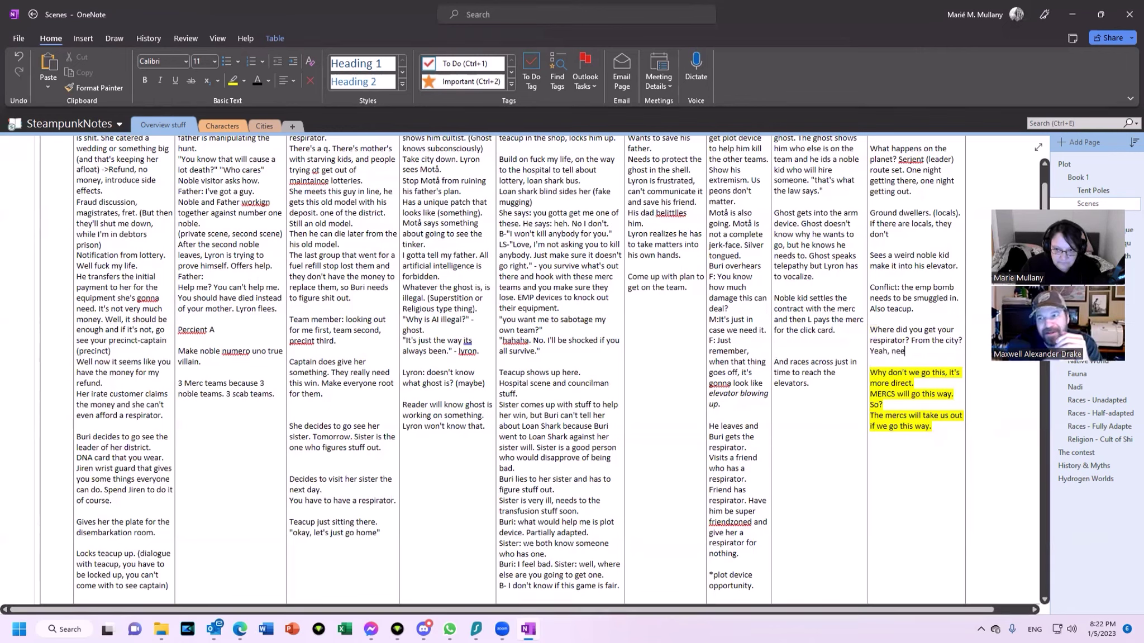
pyautogui.write('ded to save some')
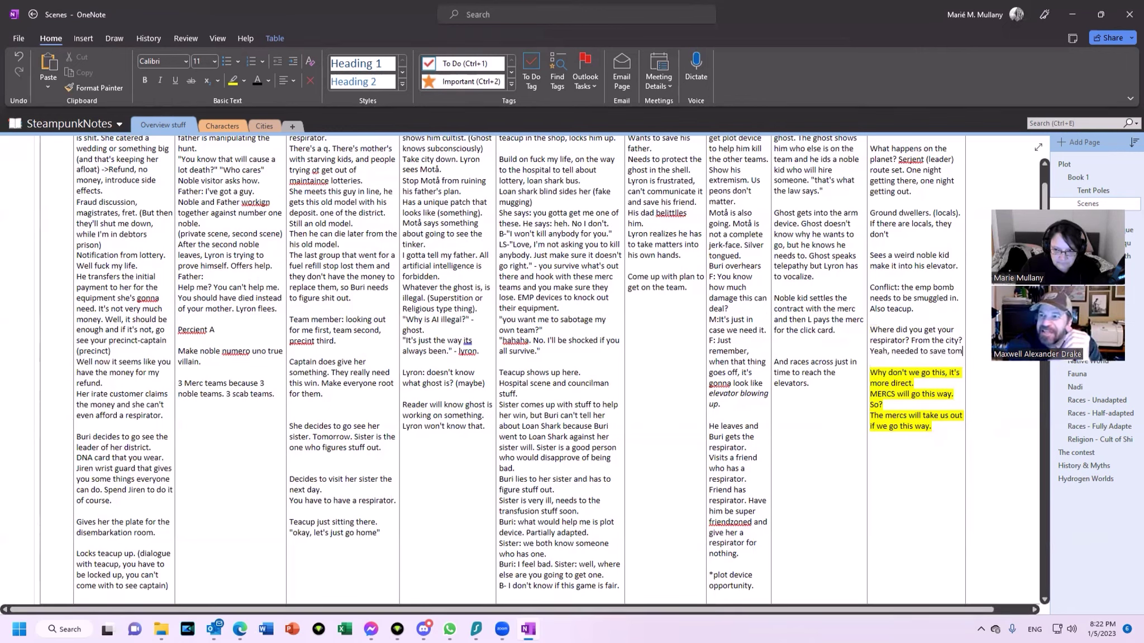
pyautogui.write(' money')
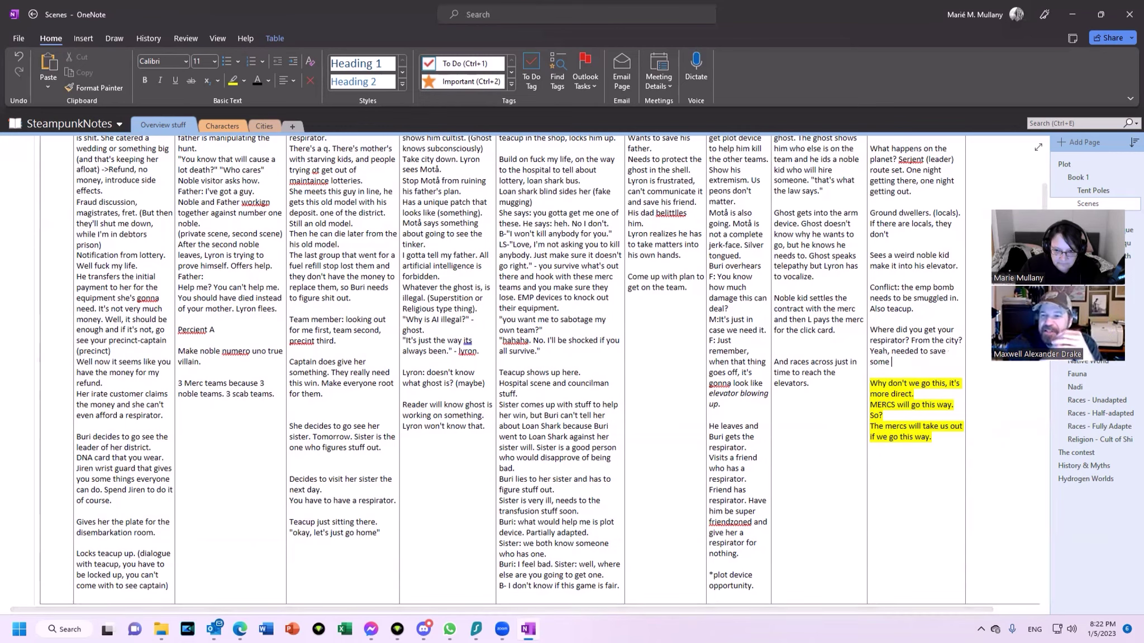
pyautogui.write('.')
pyautogui.press('Return')
pyautogui.write('Heh.')
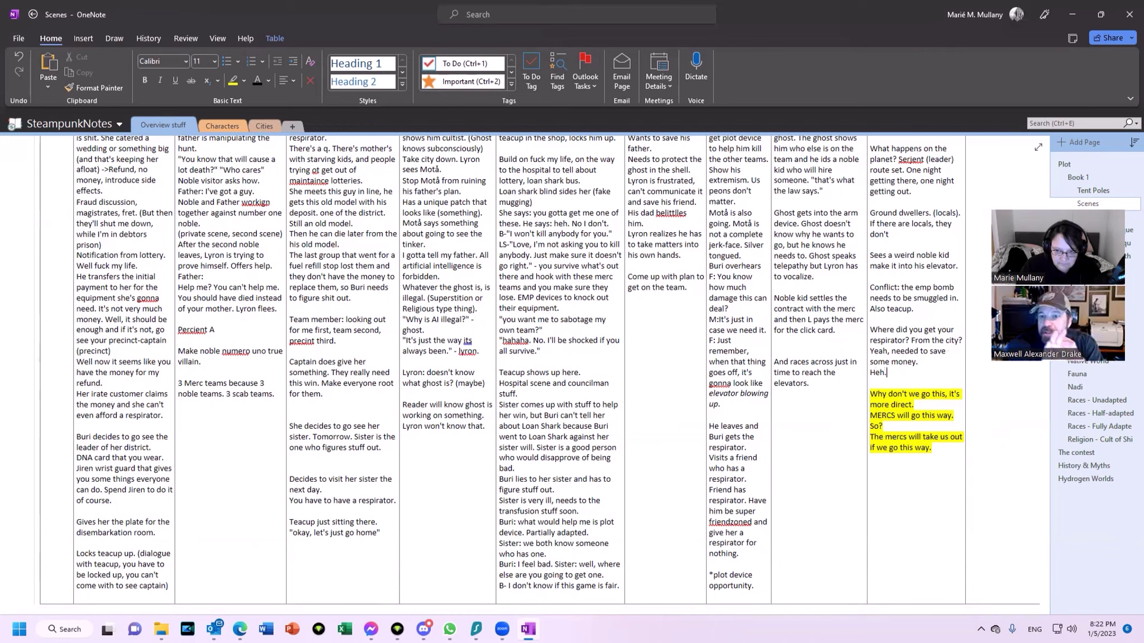
pyautogui.write(' Okay.')
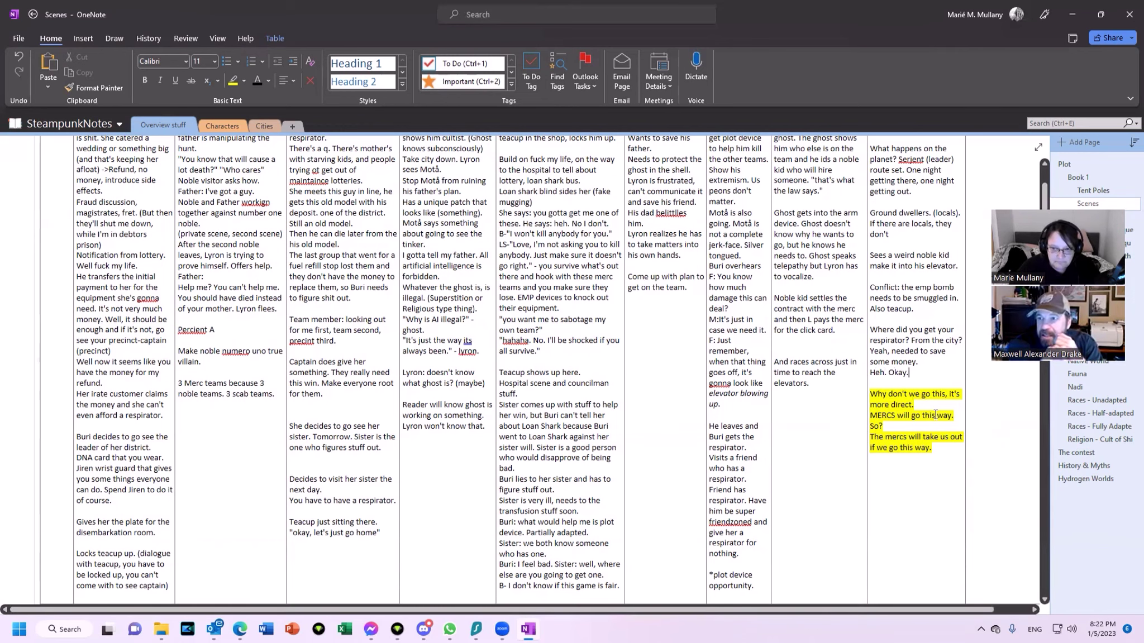
pyautogui.scroll(-3, 935, 414)
pyautogui.scroll(-2, 935, 415)
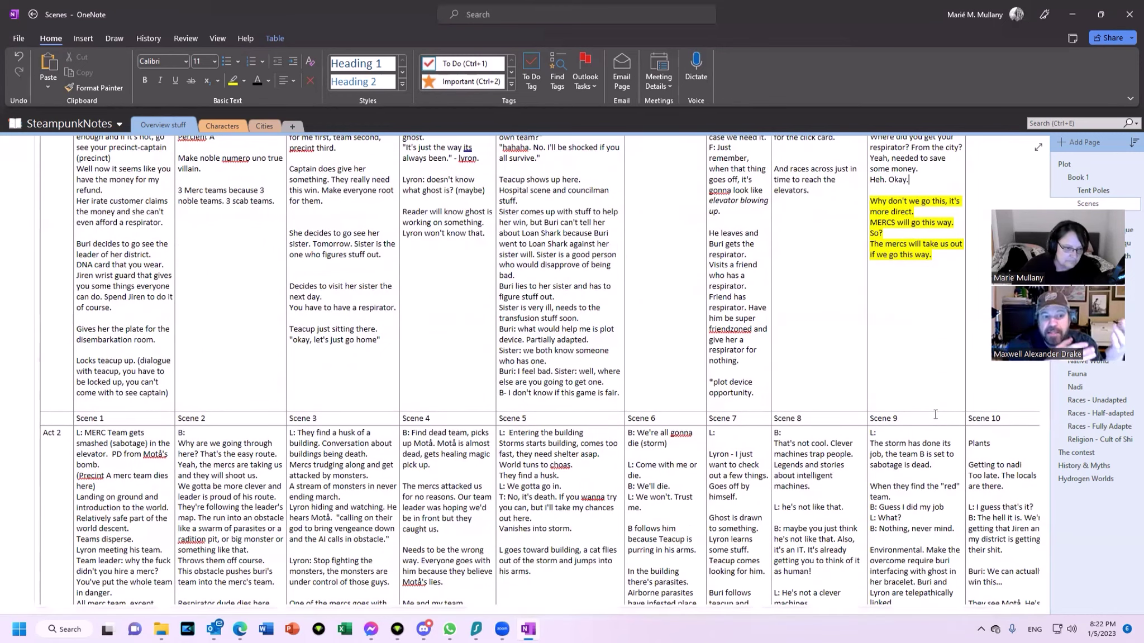
pyautogui.scroll(-5, 253, 449)
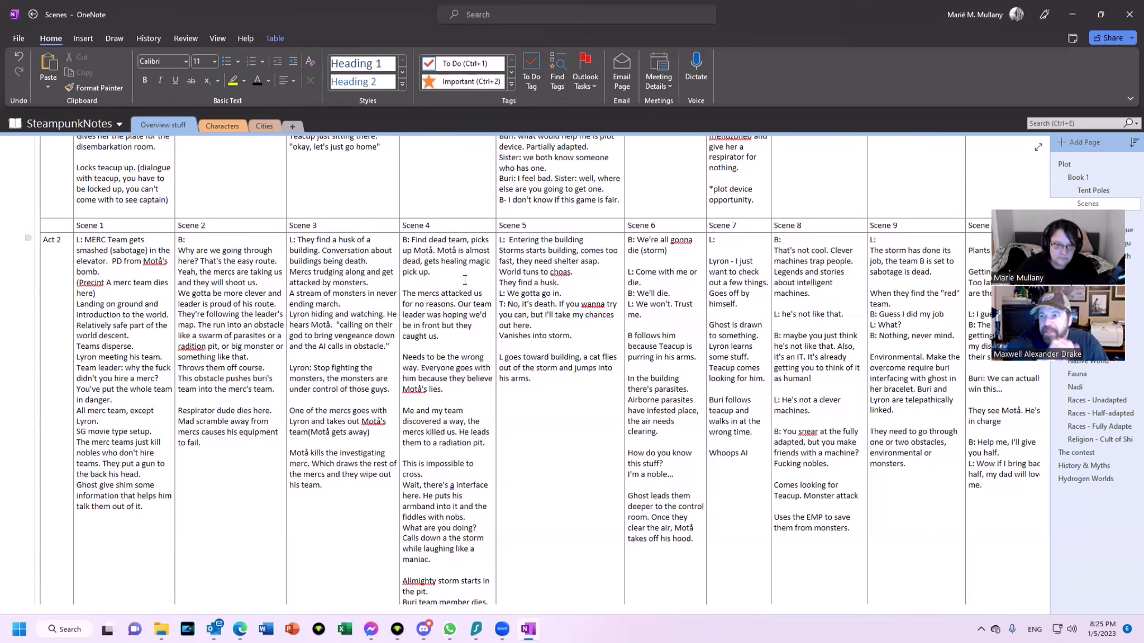
# Step: Insert the sentence "Motå comes stumbling into the Buri's team, half-dead." after "B:" at the start of Act 2 Scene 4
pyautogui.click(453, 262)
pyautogui.write('l')
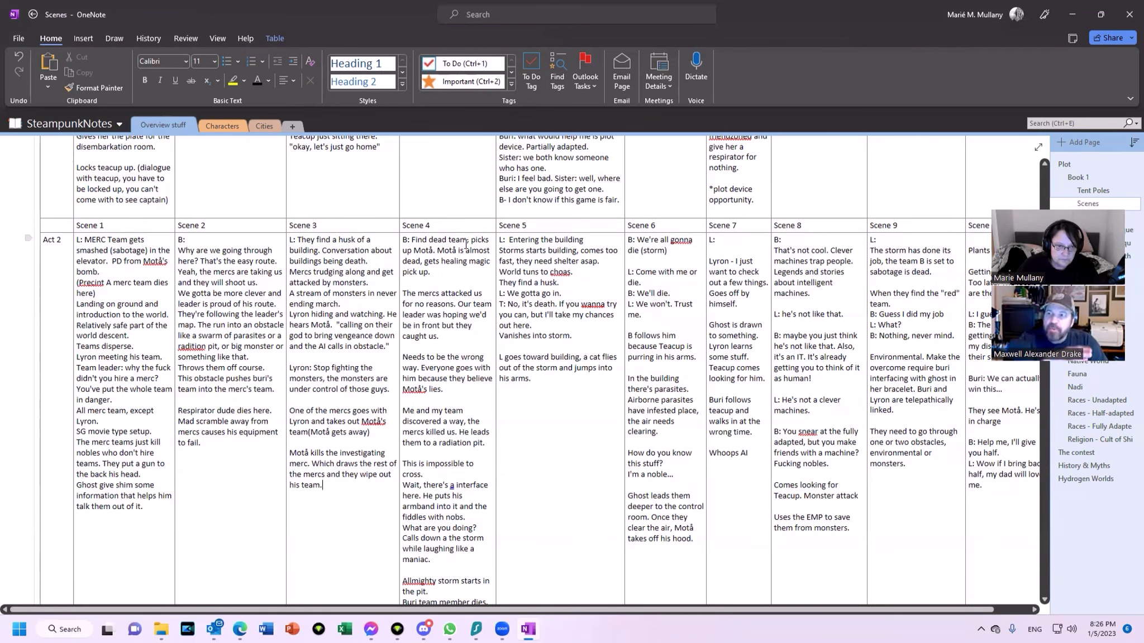
pyautogui.click(412, 240)
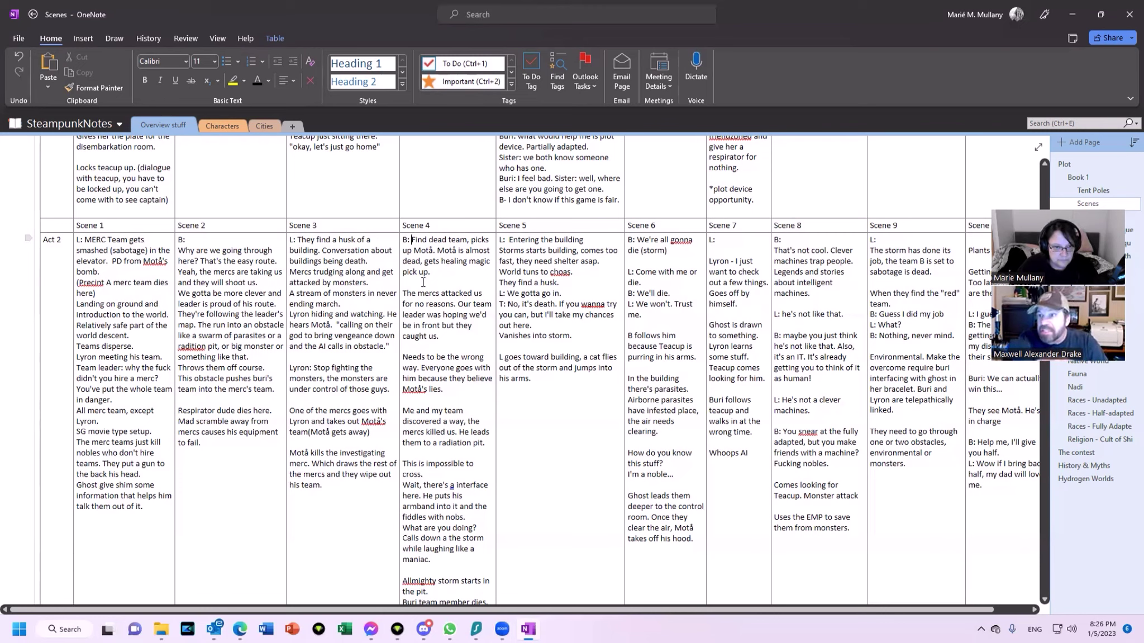
pyautogui.write('Mot')
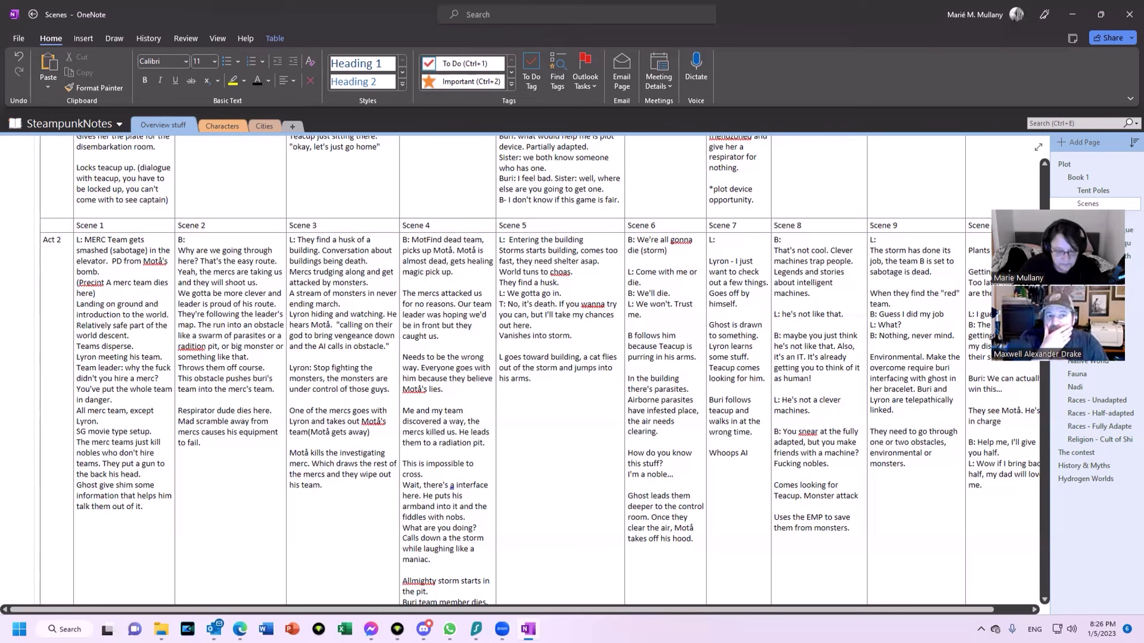
pyautogui.write('å comes s')
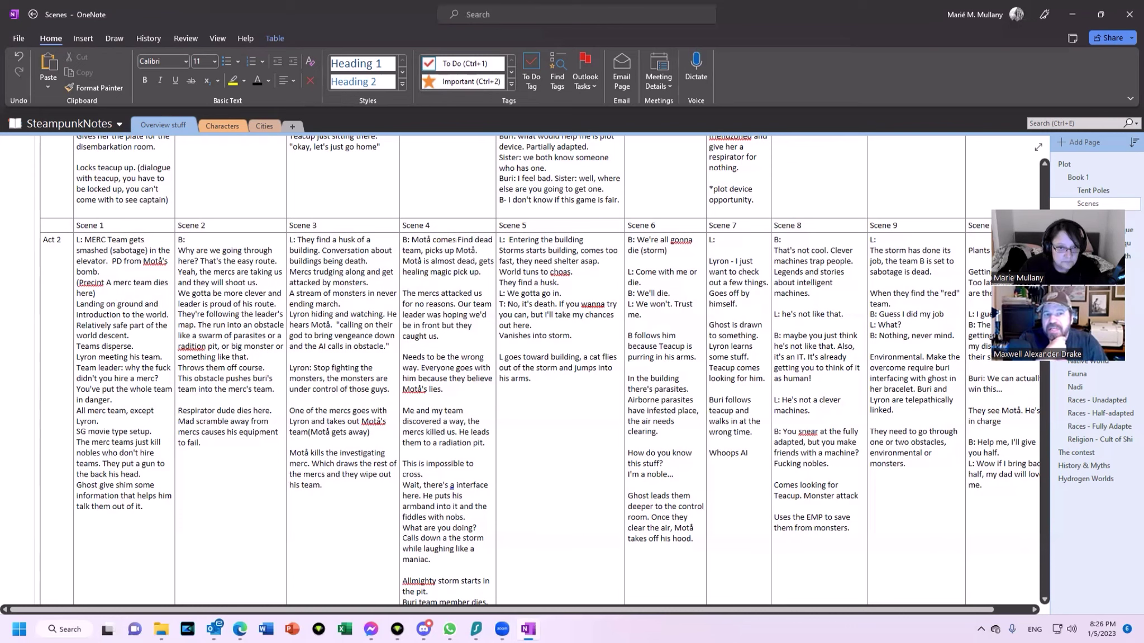
pyautogui.write('tumbling into')
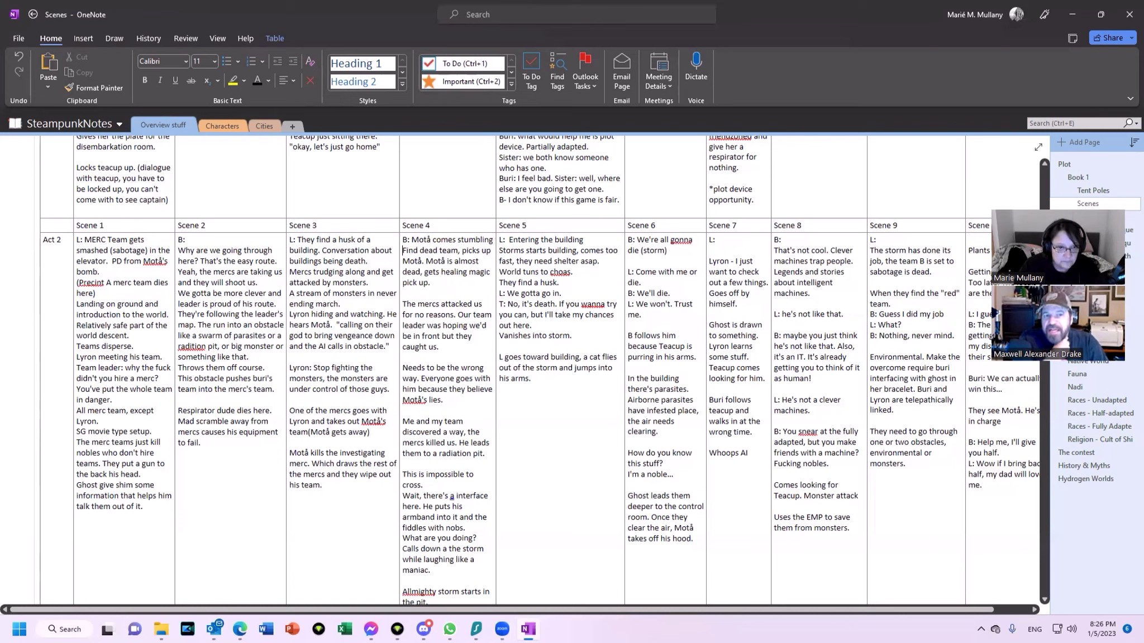
pyautogui.write(' the')
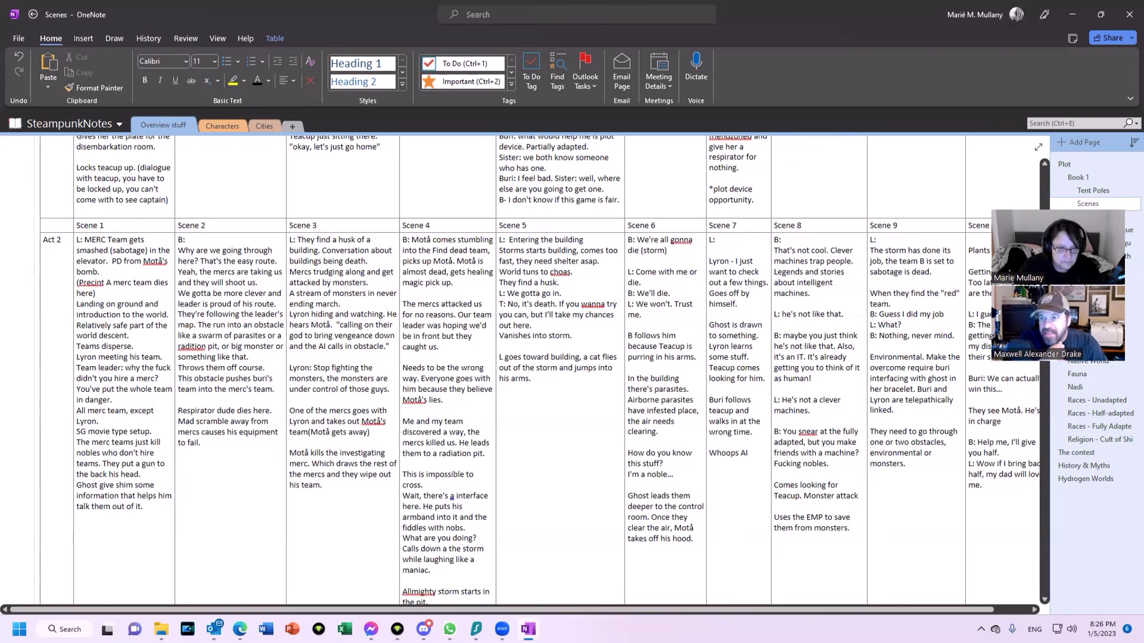
pyautogui.write(' B')
pyautogui.write("uri's team")
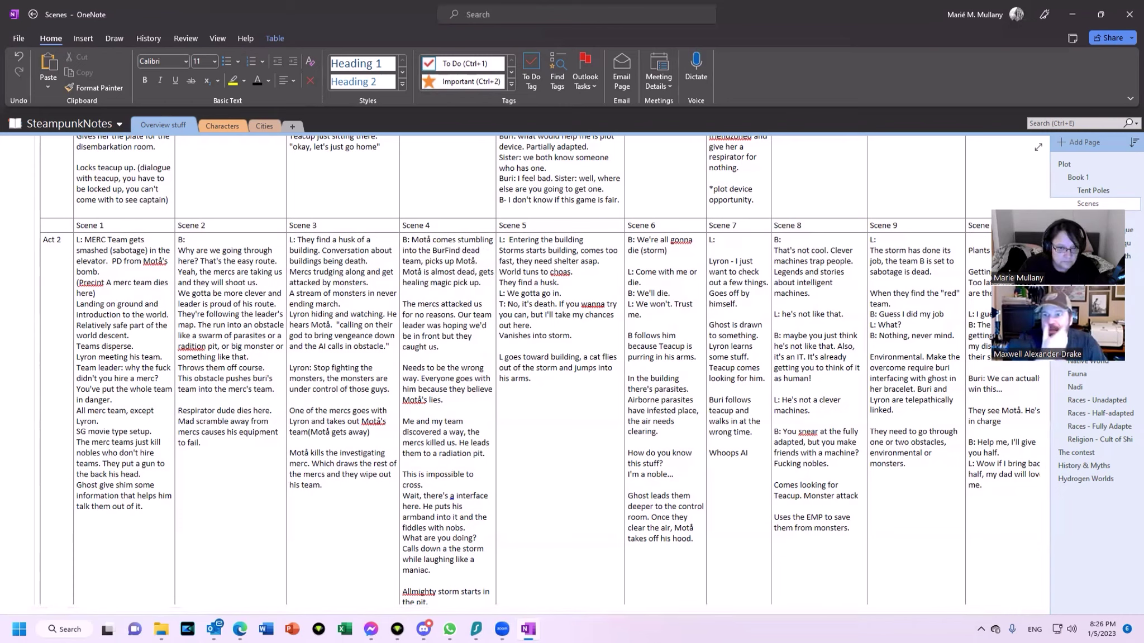
pyautogui.write('.')
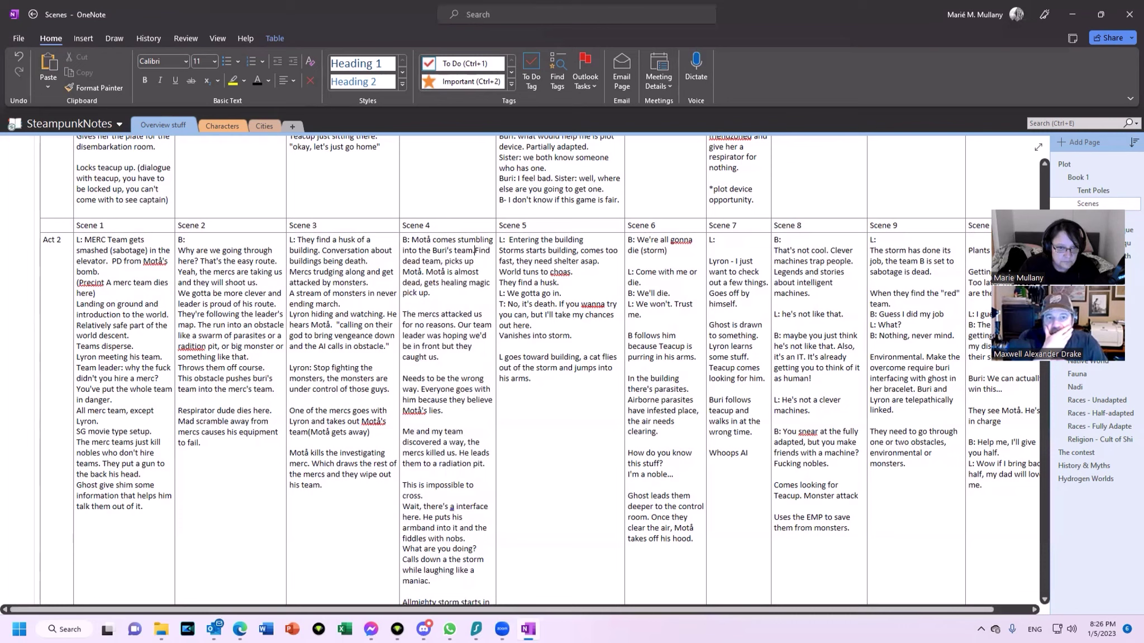
pyautogui.write(' half')
pyautogui.press('BackSpace')
pyautogui.write('-dead.')
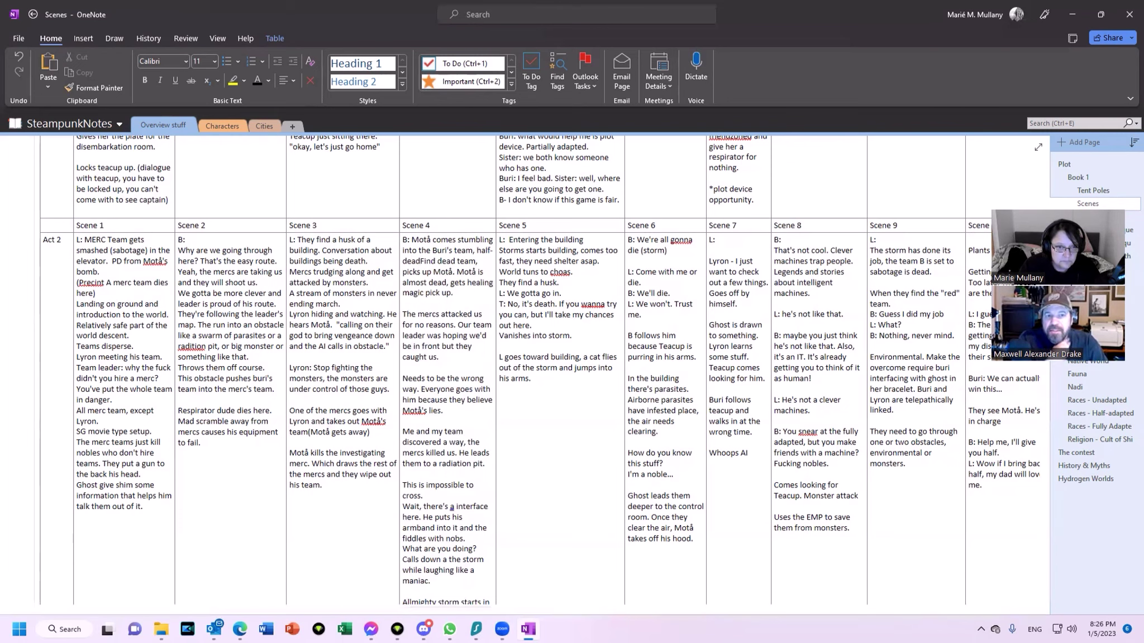
# Step: Delete the old Act 2 Scene 4 text about finding the dead team and Motå getting a healing magic pick up
pyautogui.hotkey('shift', 'Down')
pyautogui.hotkey('shift', 'Down')
pyautogui.hotkey('shift', 'Down')
pyautogui.hotkey('shift', 'Down')
pyautogui.hotkey('shift', 'End')
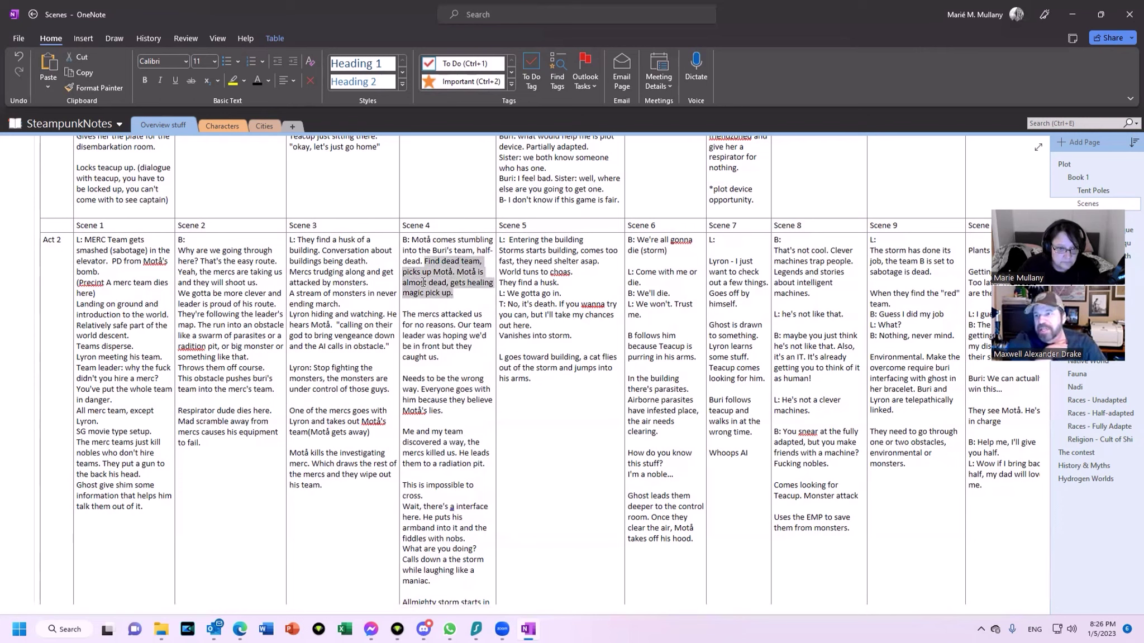
pyautogui.press('Delete')
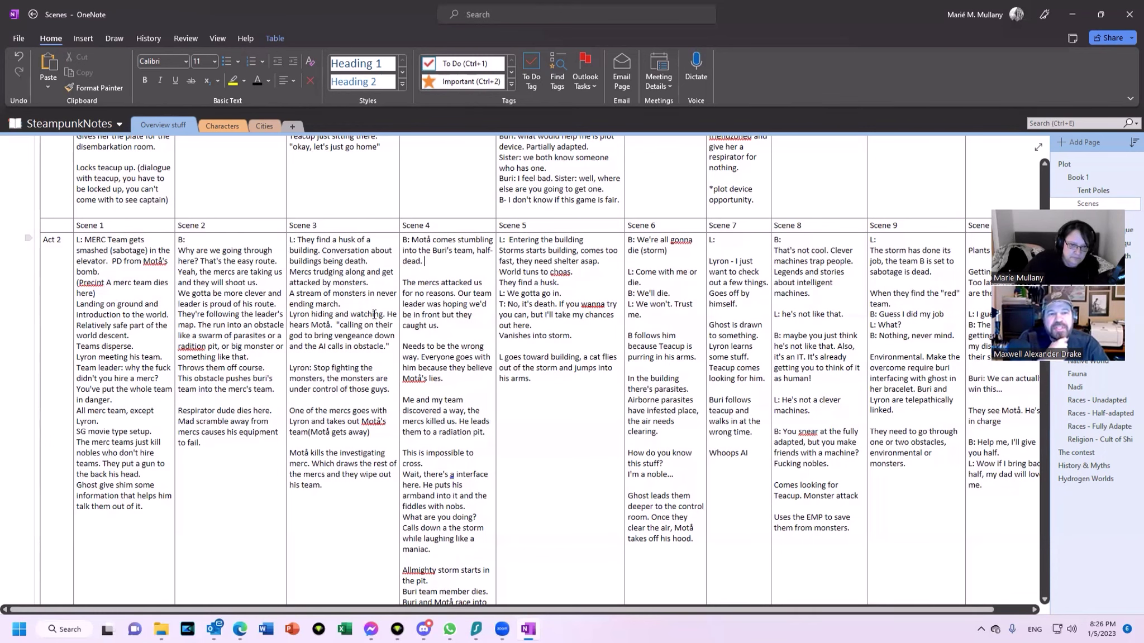
# Step: Shorten the mercs' attack sentence in Act 2 Scene 4 to "The mercs attacked us." by removing "for no reasons"
pyautogui.click(452, 293)
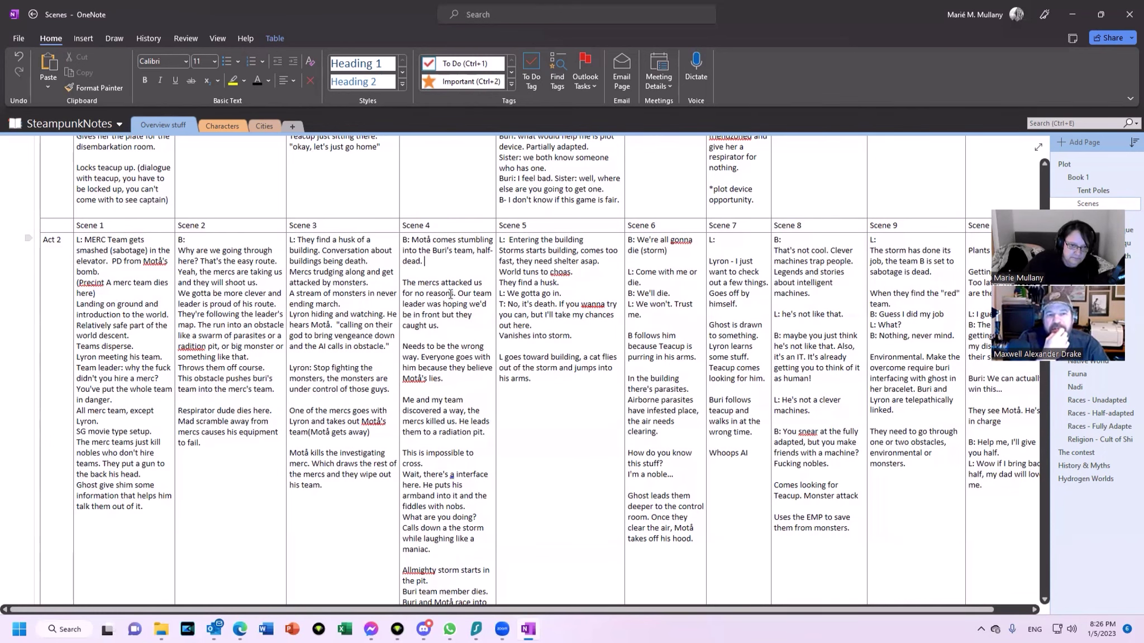
pyautogui.press('BackSpace')
pyautogui.press('BackSpace')
pyautogui.press('BackSpace')
pyautogui.press('BackSpace')
pyautogui.press('BackSpace')
pyautogui.press('BackSpace')
pyautogui.press('BackSpace')
pyautogui.press('BackSpace')
pyautogui.press('BackSpace')
pyautogui.press('BackSpace')
pyautogui.press('BackSpace')
pyautogui.press('BackSpace')
pyautogui.press('BackSpace')
pyautogui.press('BackSpace')
pyautogui.press('BackSpace')
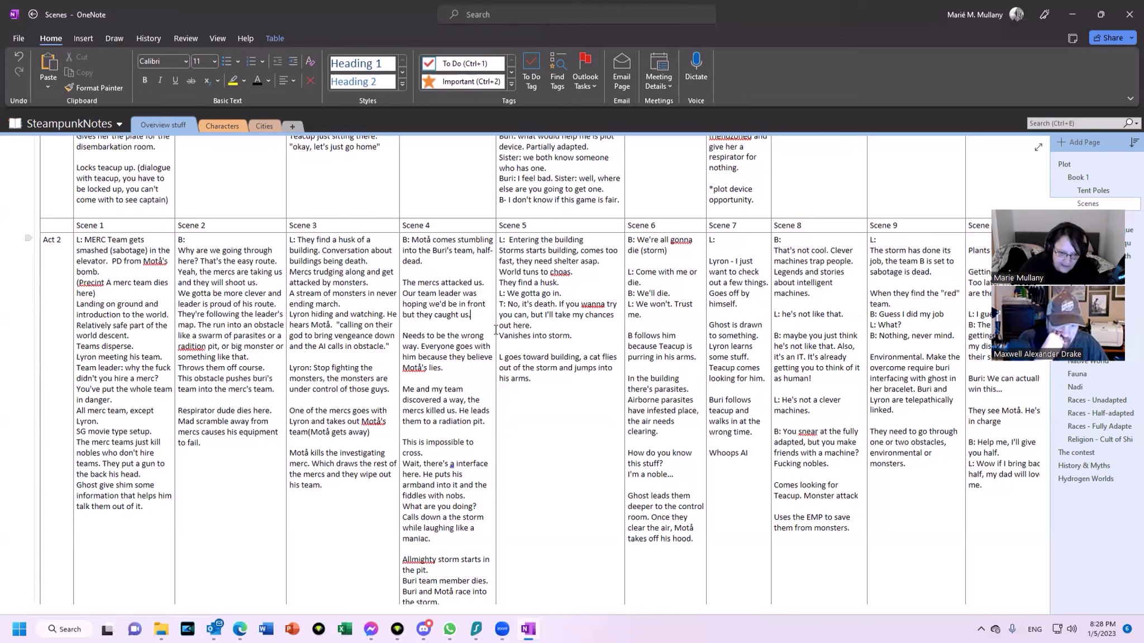
# Step: Highlight the Act 2 Scene 4 sentence "Calls down a the storm while laughing like a maniac." in orange
pyautogui.scroll(-3, 470, 497)
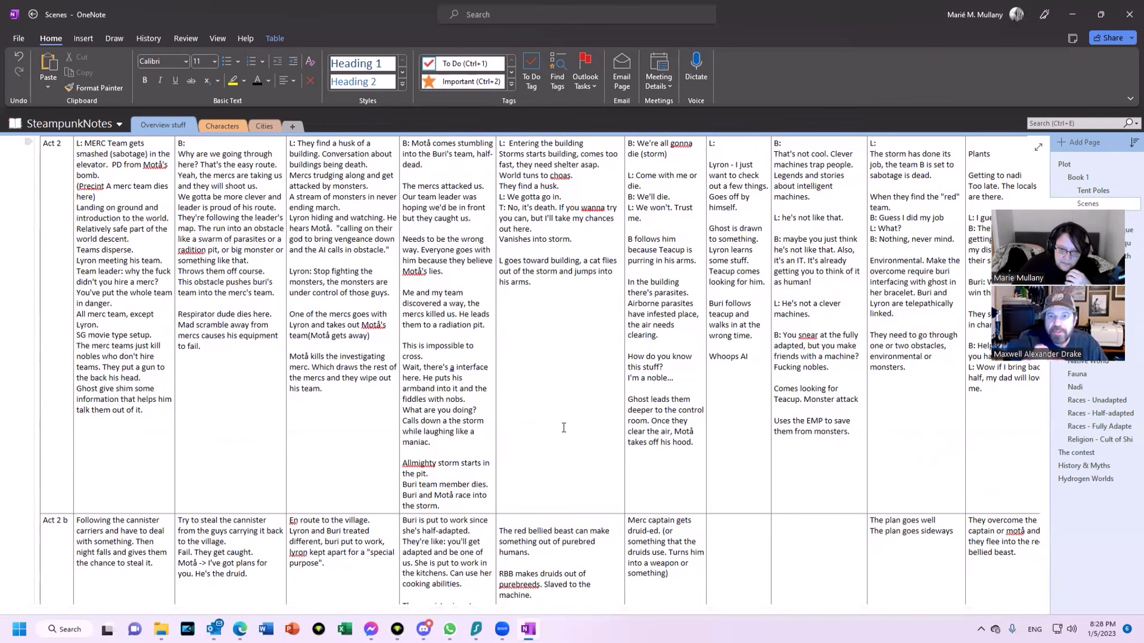
pyautogui.scroll(3, 563, 428)
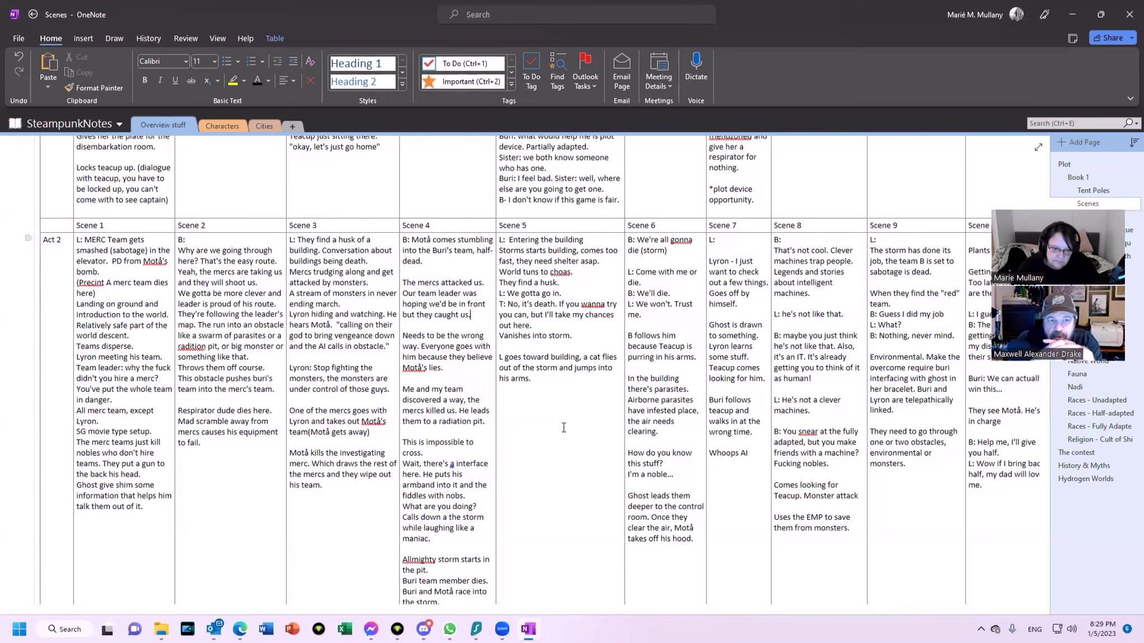
pyautogui.scroll(-3, 564, 428)
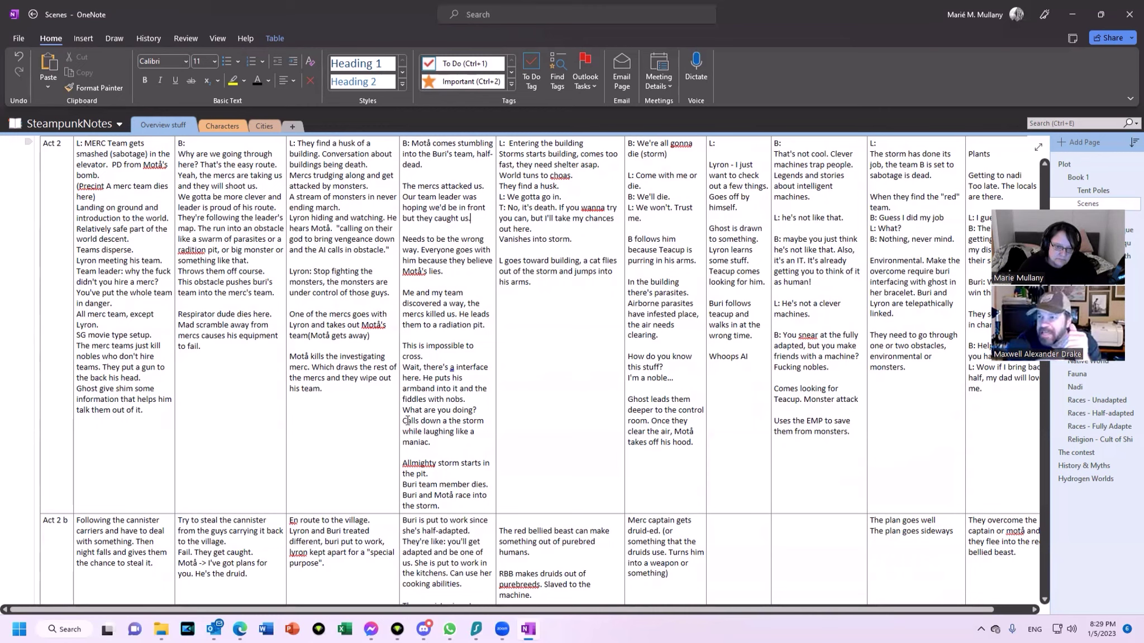
pyautogui.moveTo(403, 420); pyautogui.dragTo(439, 443)
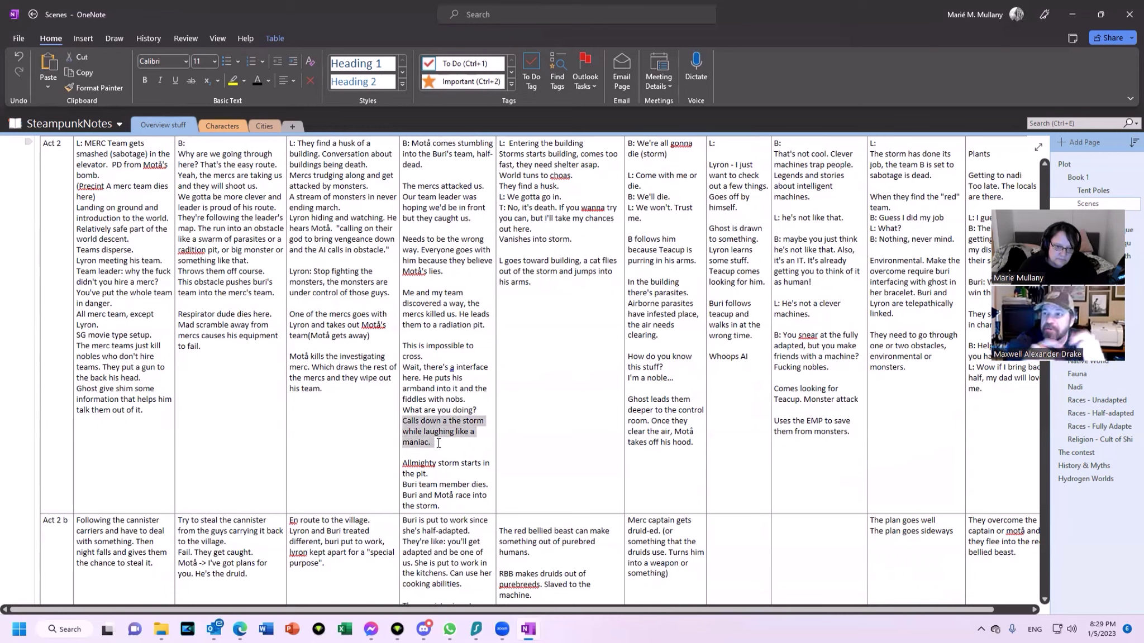
pyautogui.click(241, 80)
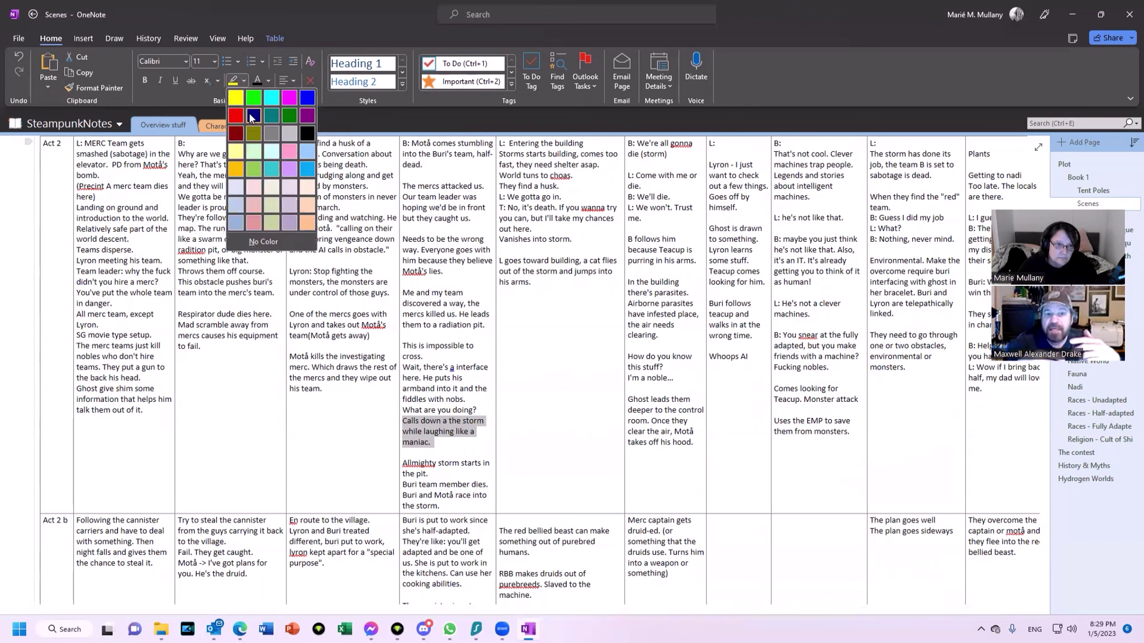
pyautogui.click(236, 169)
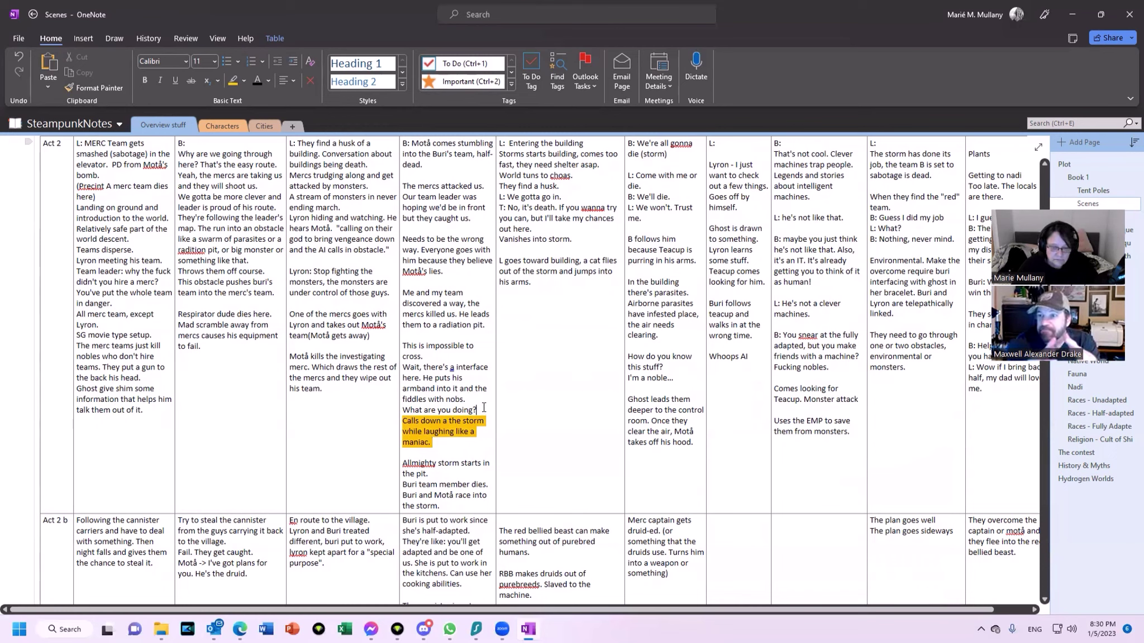
# Step: Add "My team got info and the radation parts (like moses and the red sea)" below "What are you doing?" in Act 2 Scene 4
pyautogui.press('Left')
pyautogui.press('Return')
pyautogui.write('My team go')
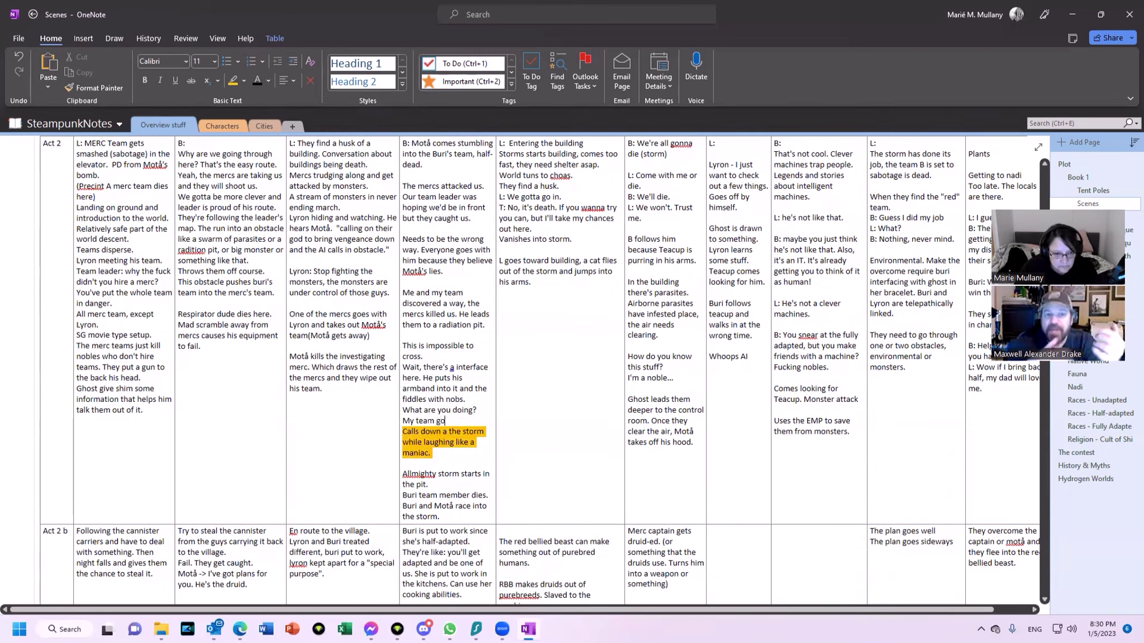
pyautogui.write('t info and ')
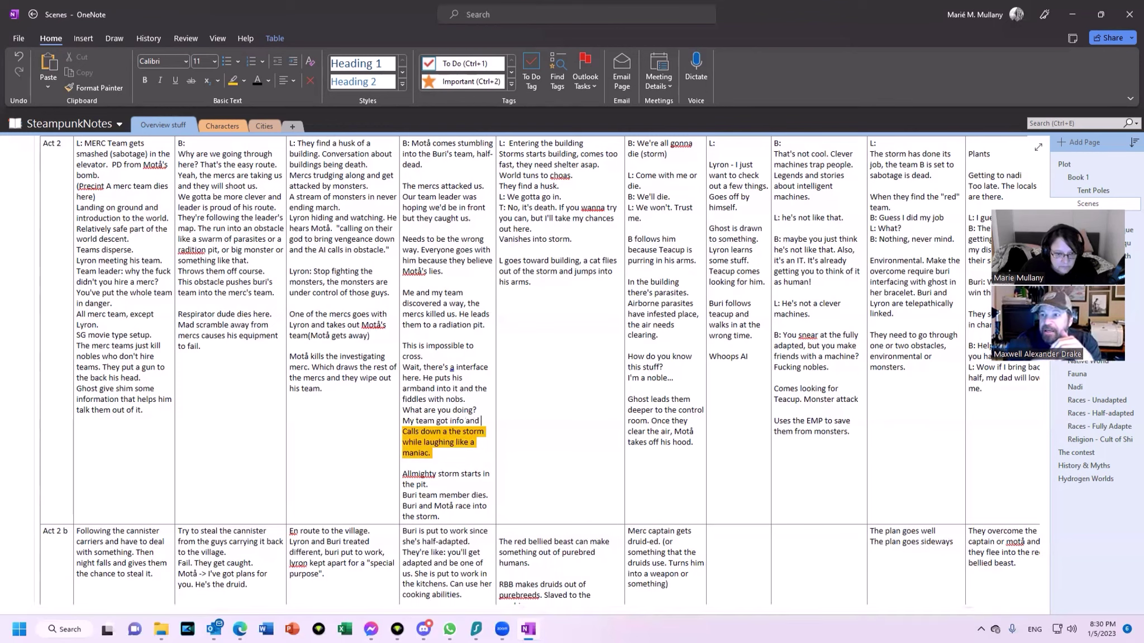
pyautogui.write('the ra')
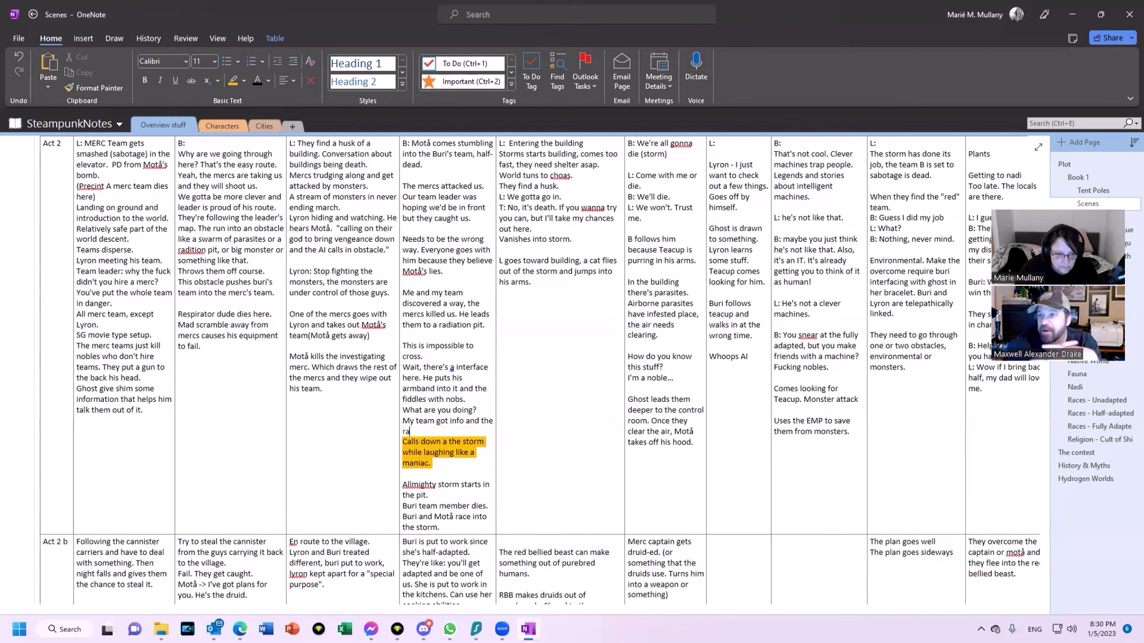
pyautogui.write('dation p')
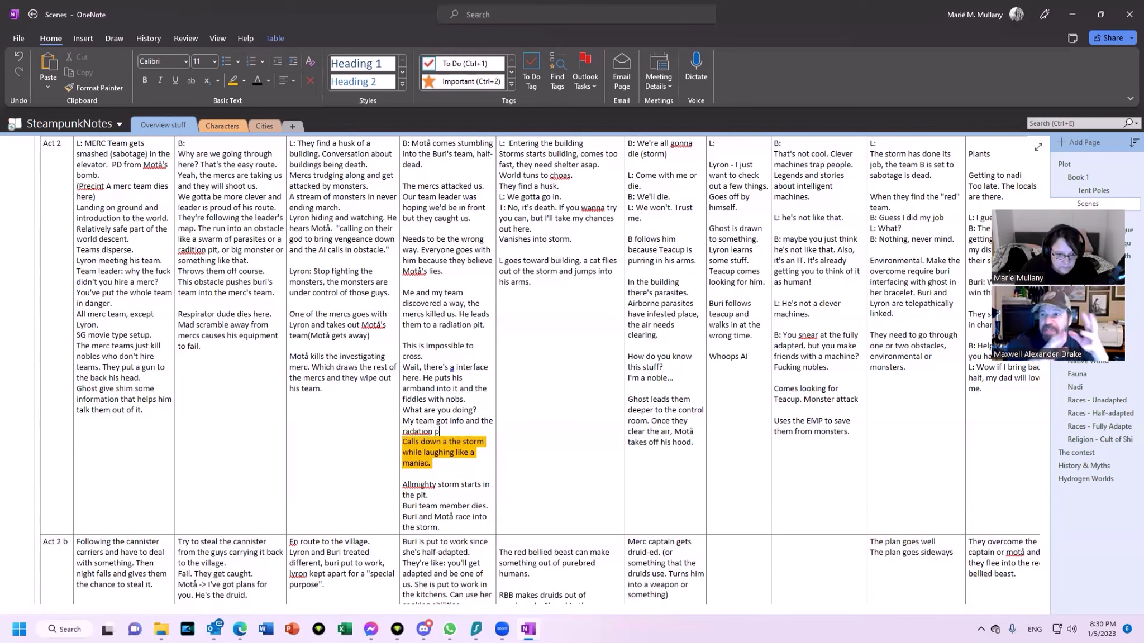
pyautogui.write('arts (like ')
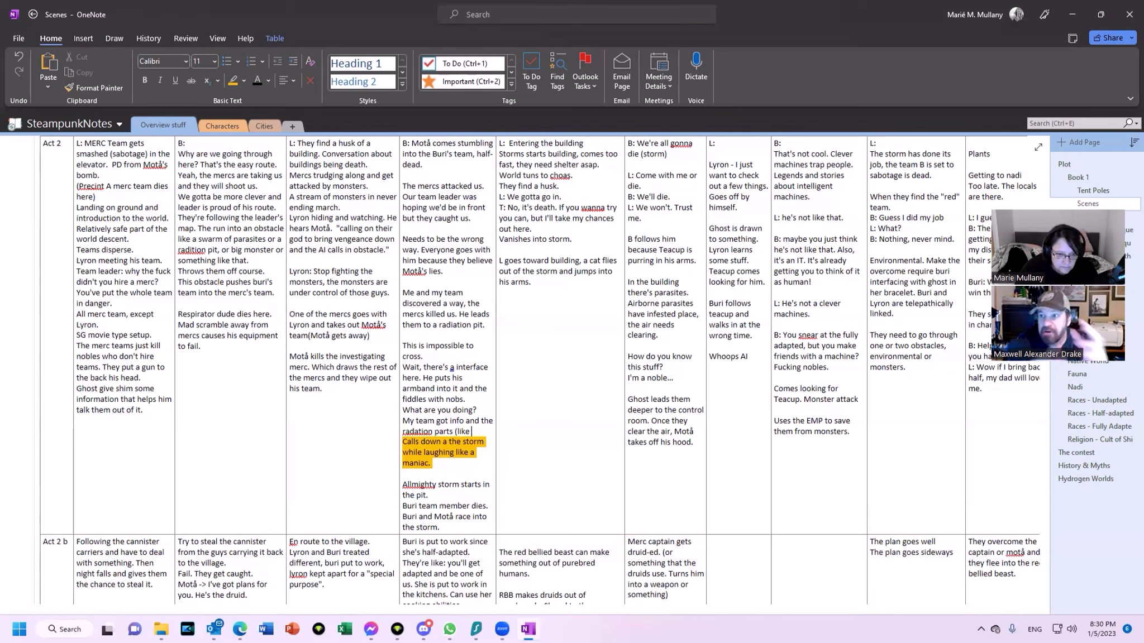
pyautogui.write('moses and the r')
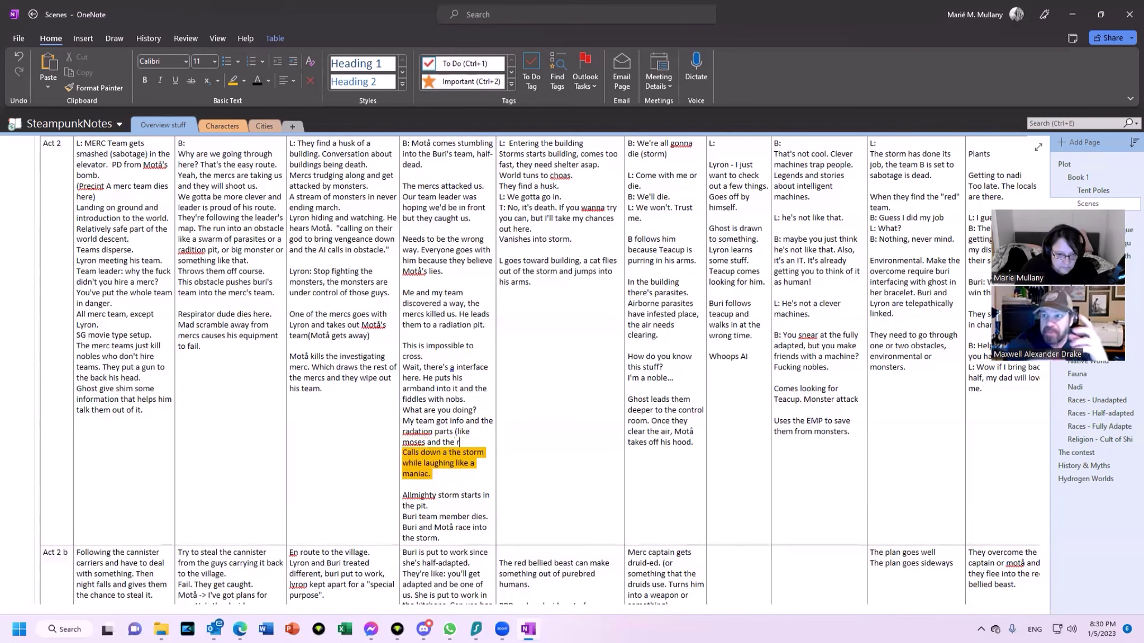
pyautogui.write('ed sea)')
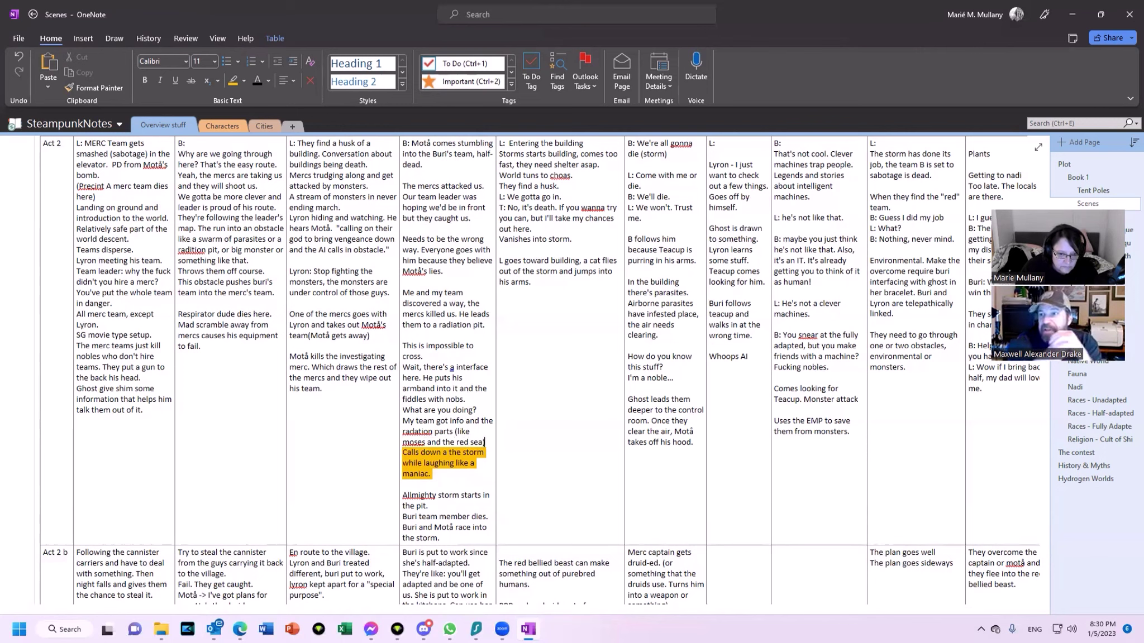
# Step: Continue the radiation note in Act 2 Scene 4 with "and one guy goes in there and the whole thing opens."
pyautogui.press('Return')
pyautogui.write('and then the storm')
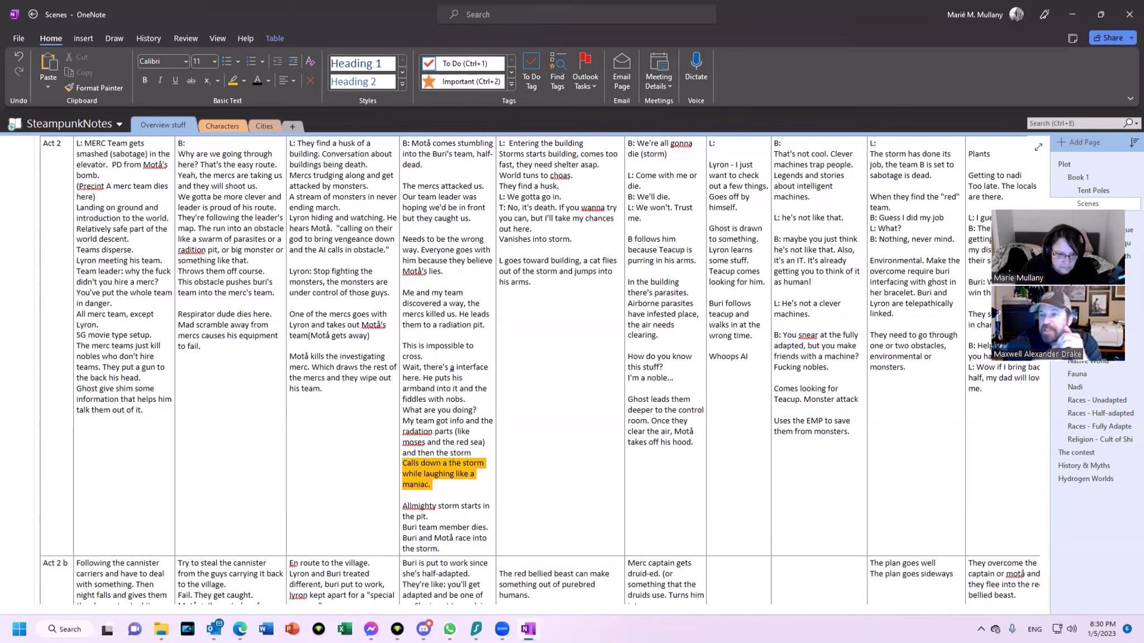
pyautogui.write(' star')
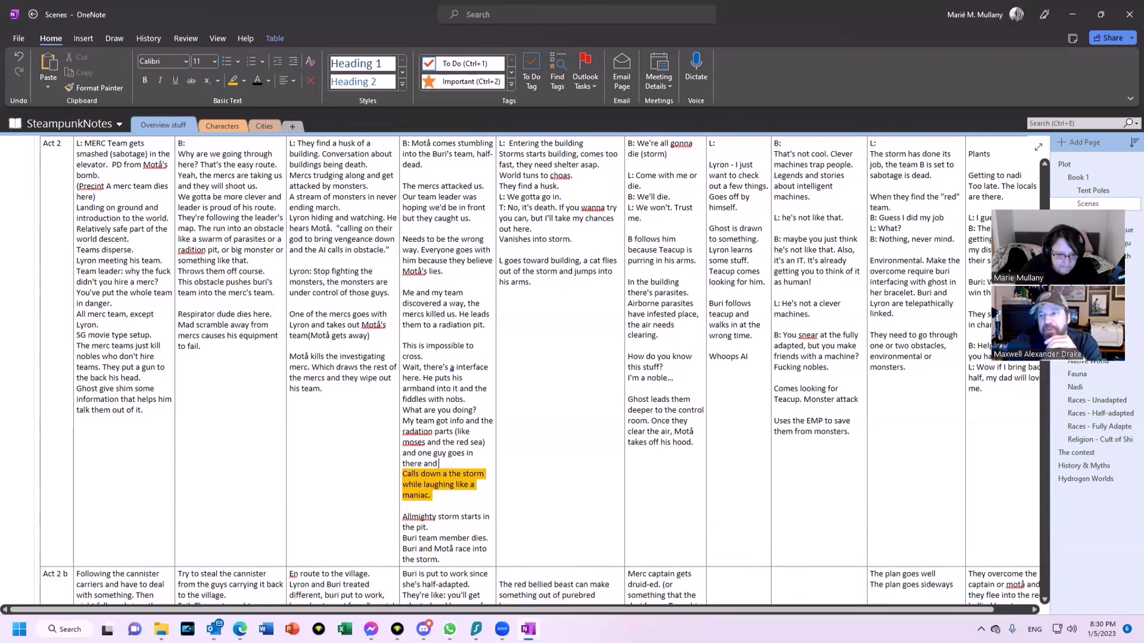
pyautogui.write('the whole thin')
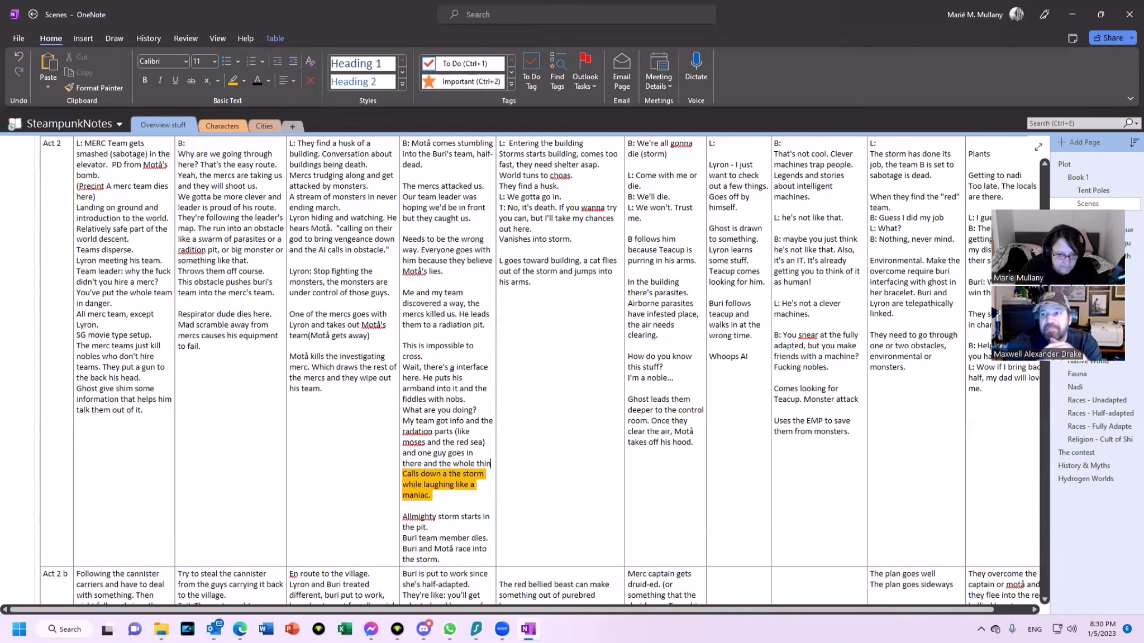
pyautogui.write('g opens')
# Step: Highlight the new Act 2 Scene 4 note from "My team got info" to "the whole thing opens." in bright green
pyautogui.hotkey('shift', 'Home')
pyautogui.hotkey('shift', 'Up')
pyautogui.hotkey('shift', 'Up')
pyautogui.hotkey('shift', 'Up')
pyautogui.hotkey('shift', 'Up')
pyautogui.hotkey('shift', 'Up')
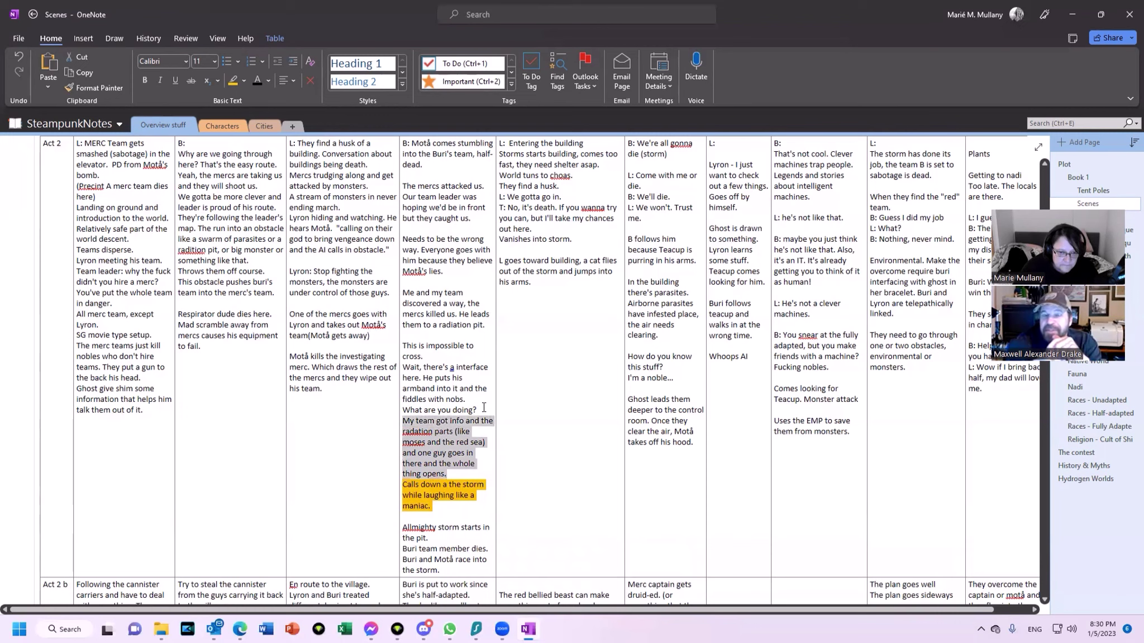
pyautogui.click(245, 78)
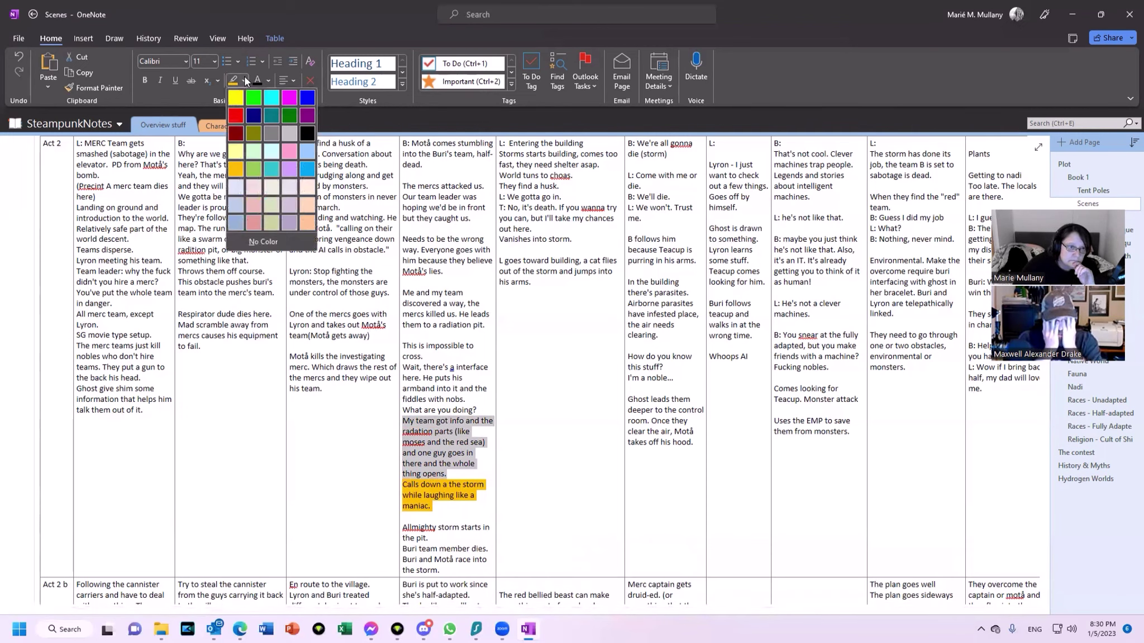
pyautogui.click(253, 99)
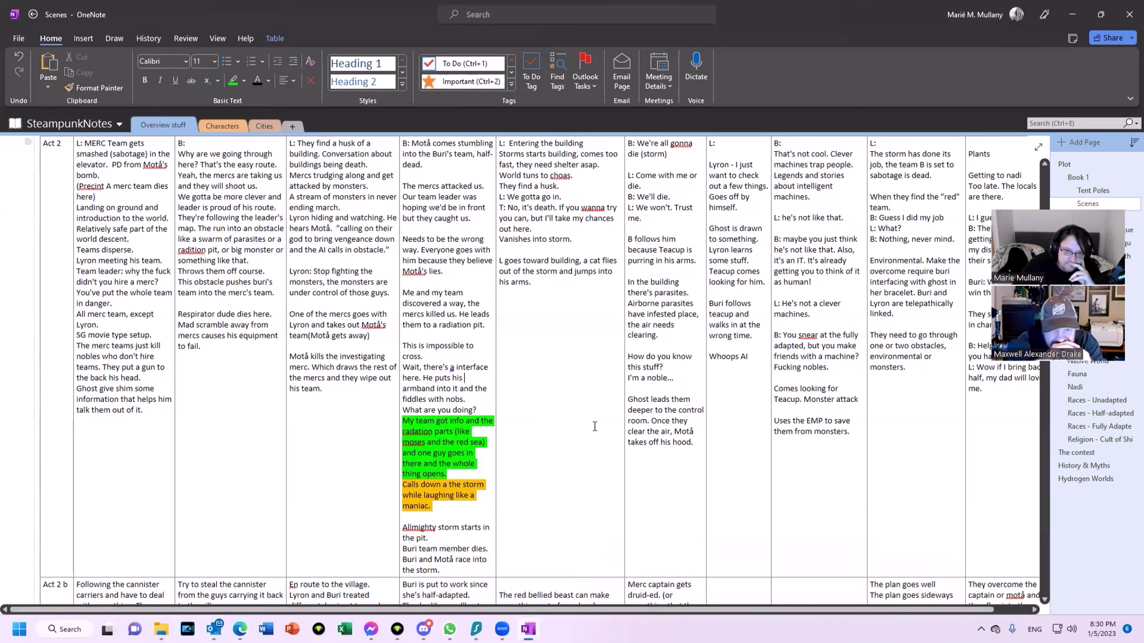
# Step: Add "In the building there are these little spider machines that maintain the building." below "purring in his arms." in Act 2 Scene 6
pyautogui.scroll(3, 595, 426)
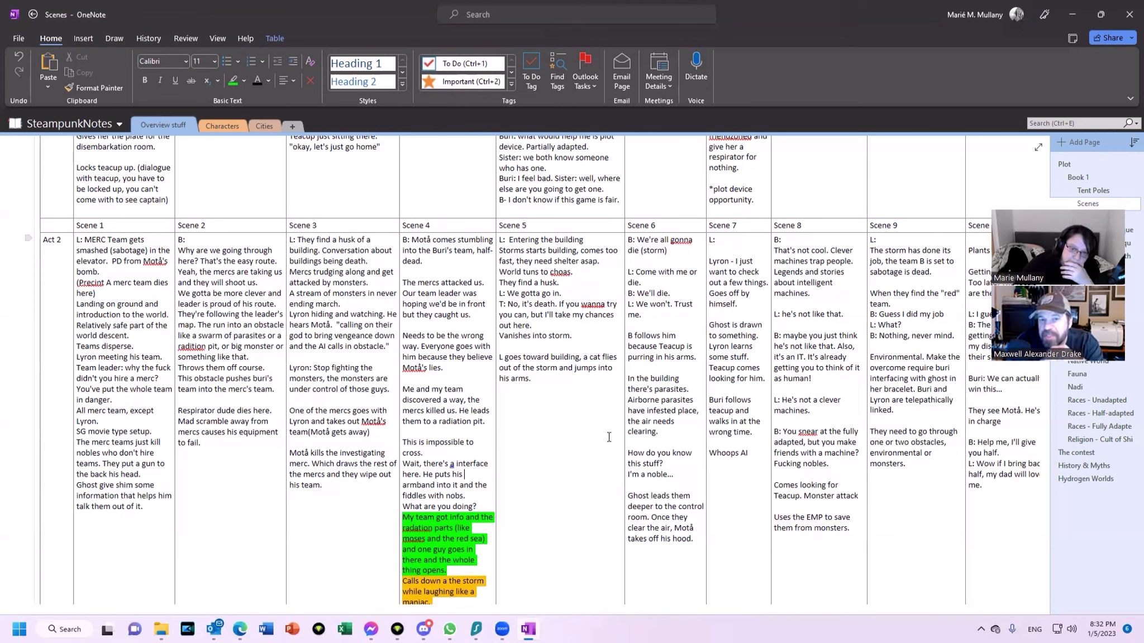
pyautogui.click(628, 370)
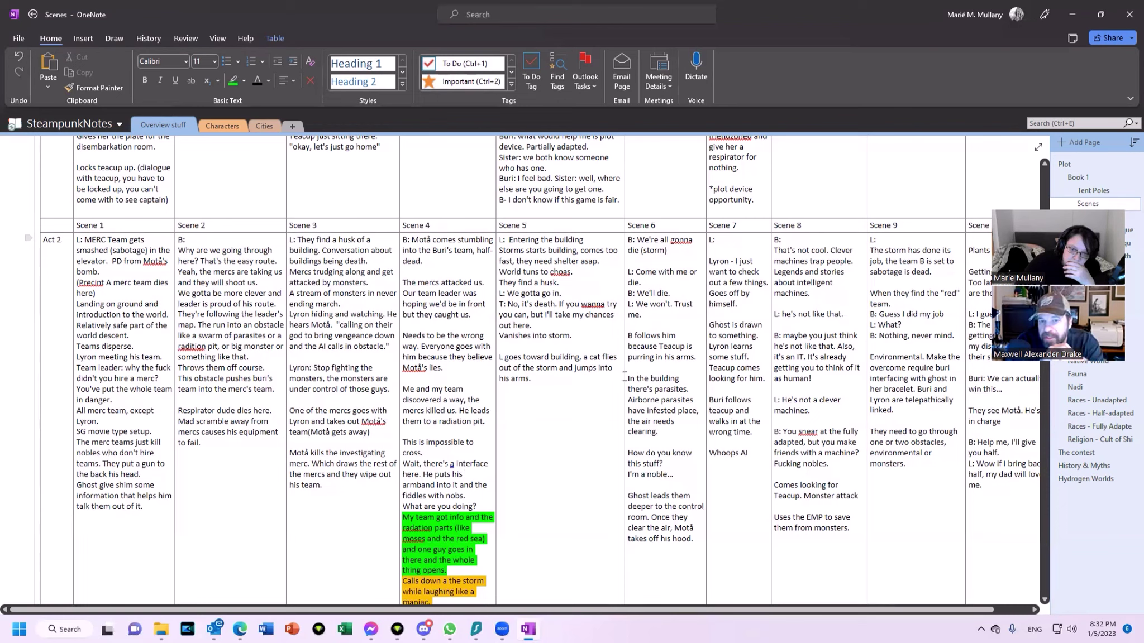
pyautogui.press('Return')
pyautogui.write('In the bnui')
pyautogui.press('BackSpace')
pyautogui.press('BackSpace')
pyautogui.press('BackSpace')
pyautogui.write('uilding there ')
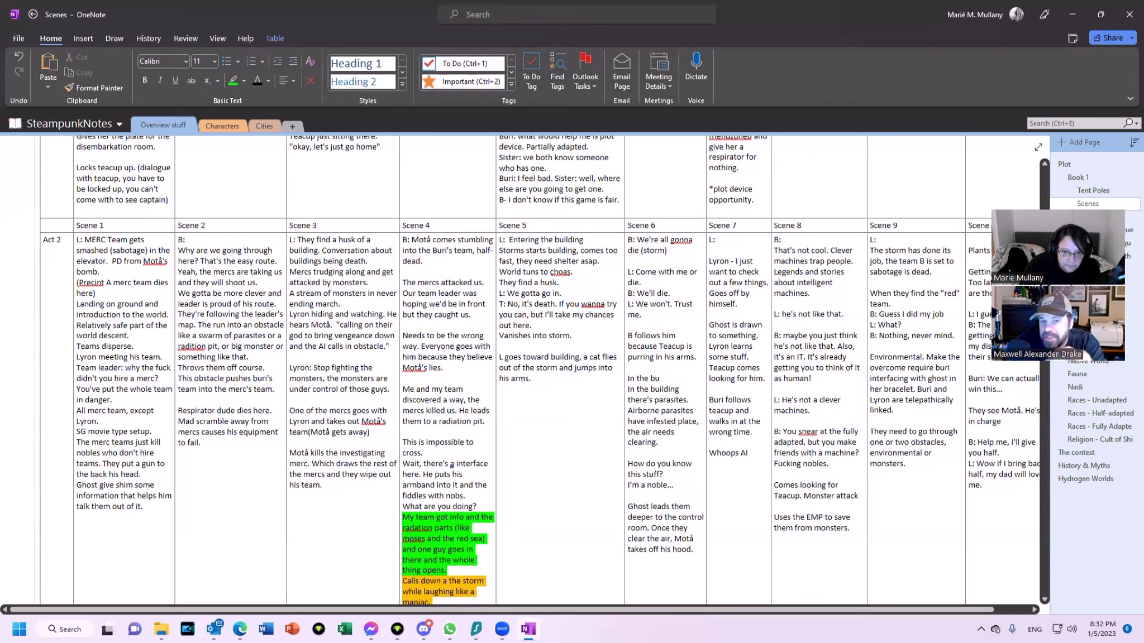
pyautogui.write('are ')
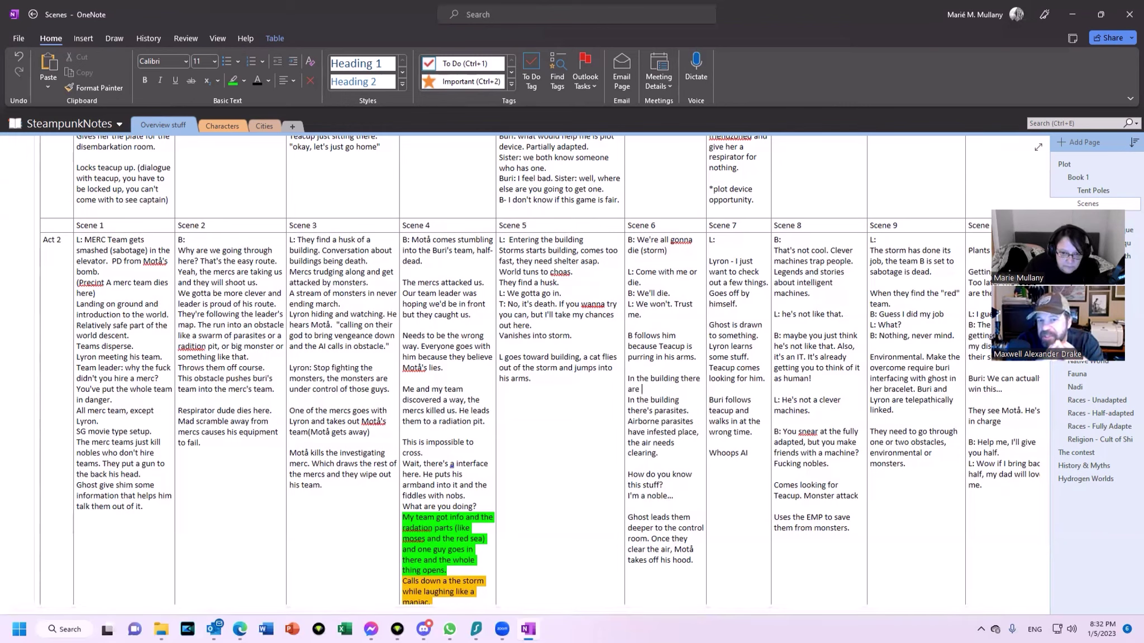
pyautogui.write('these little sp')
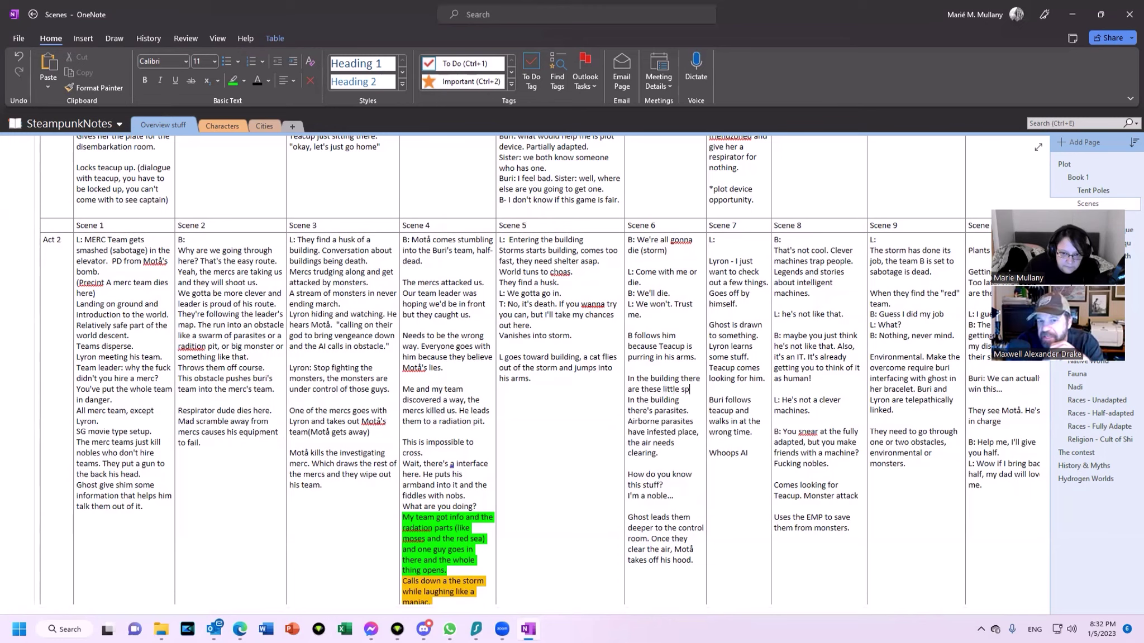
pyautogui.write('ider machines that ')
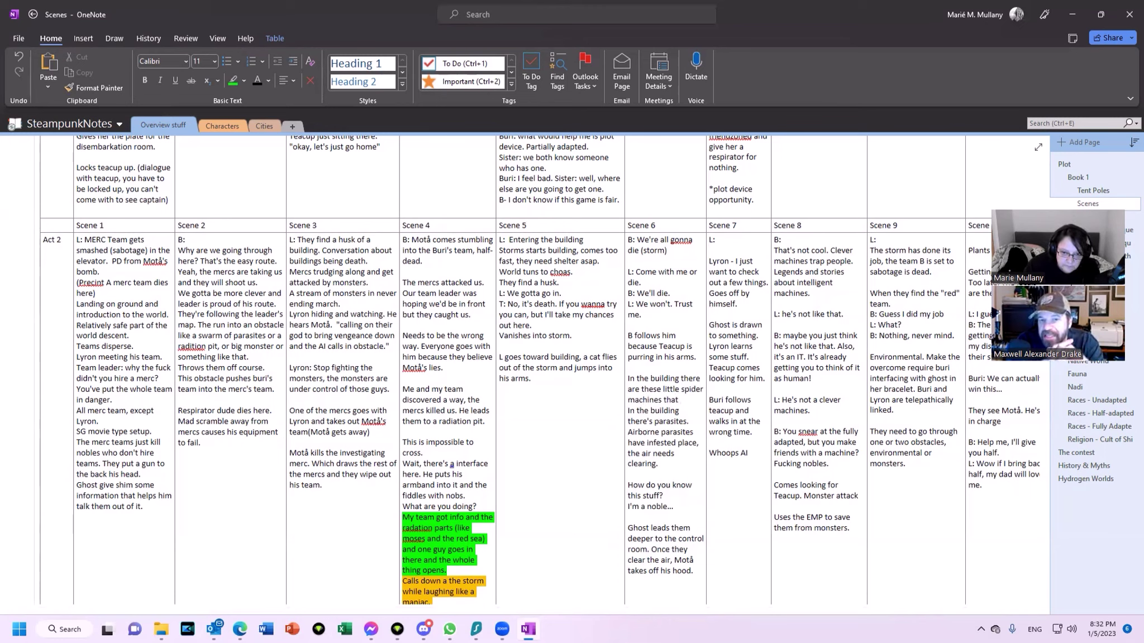
pyautogui.write('maintain the building')
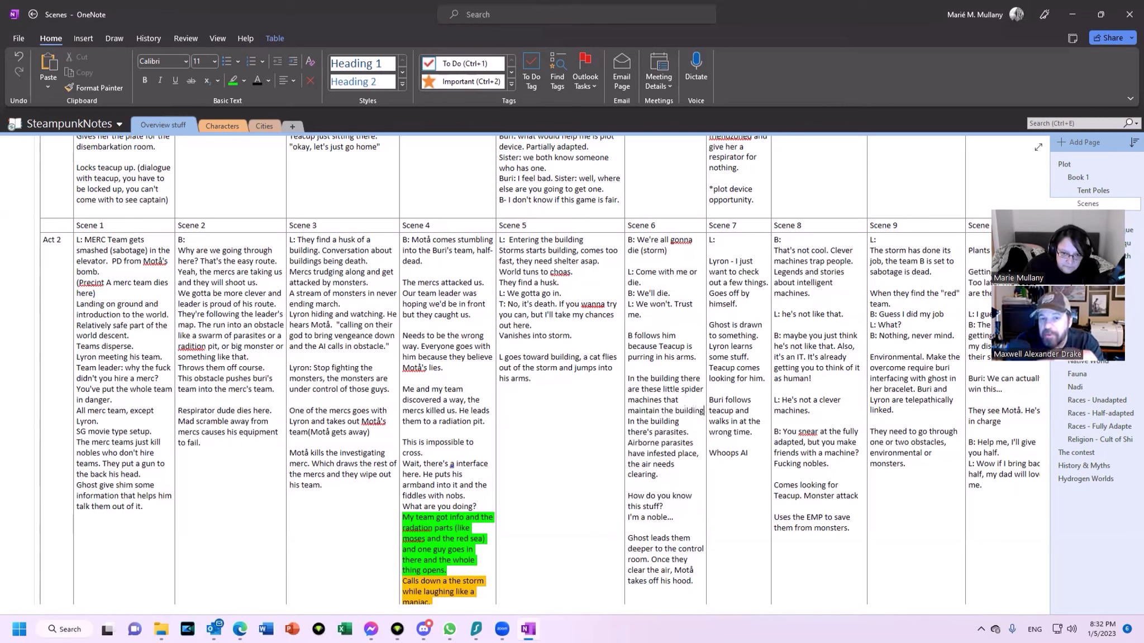
pyautogui.write('.')
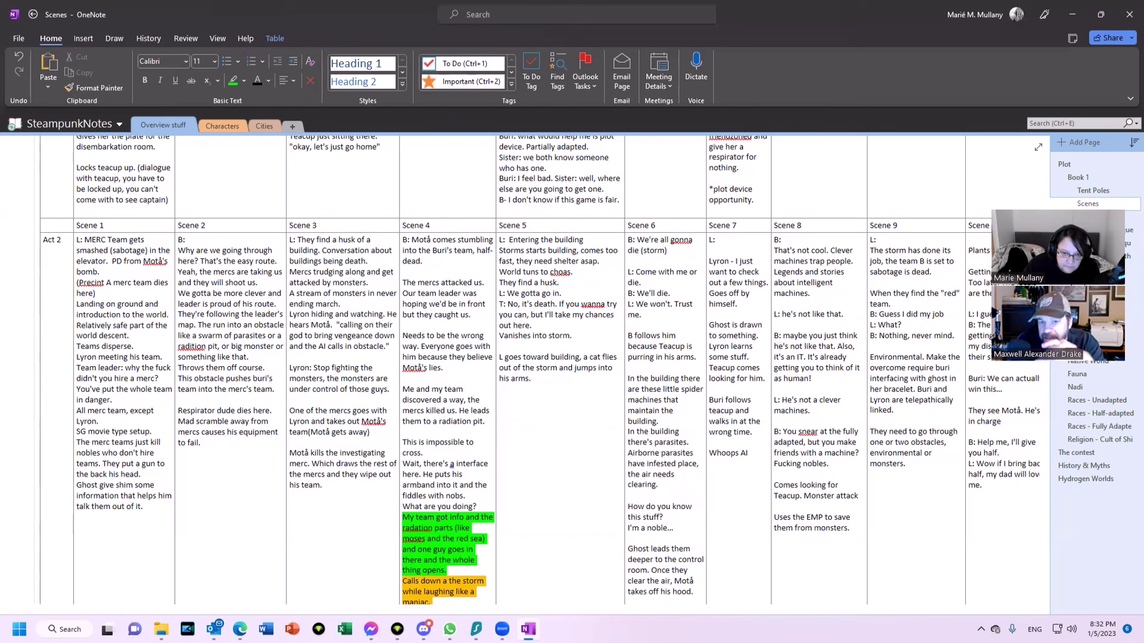
# Step: Continue the spider machine note in Act 2 Scene 6 with "Those things to approach and start being aggressive. Lyron and"
pyautogui.write(' Those tings')
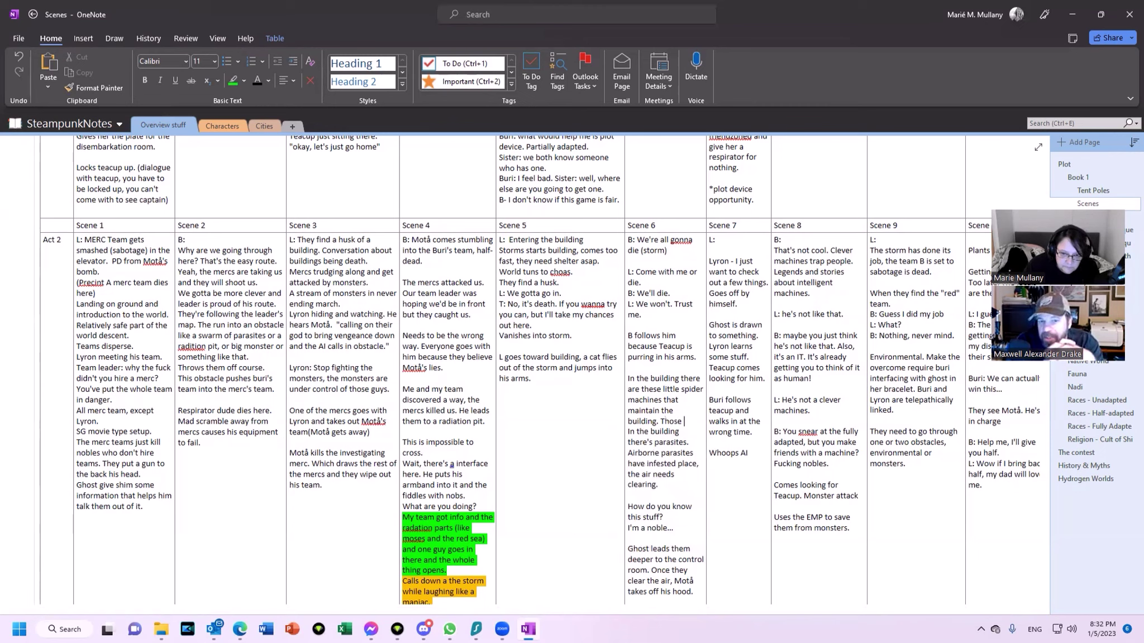
pyautogui.press('BackSpace')
pyautogui.press('BackSpace')
pyautogui.press('BackSpace')
pyautogui.press('BackSpace')
pyautogui.write('hings to approach')
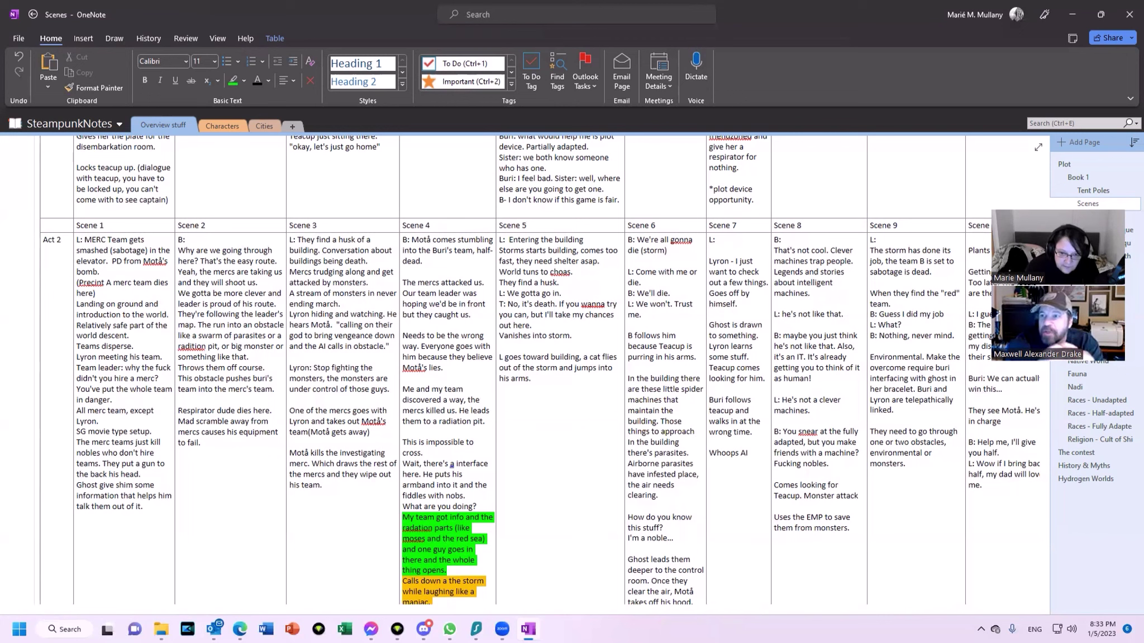
pyautogui.write('a')
pyautogui.write('nd ')
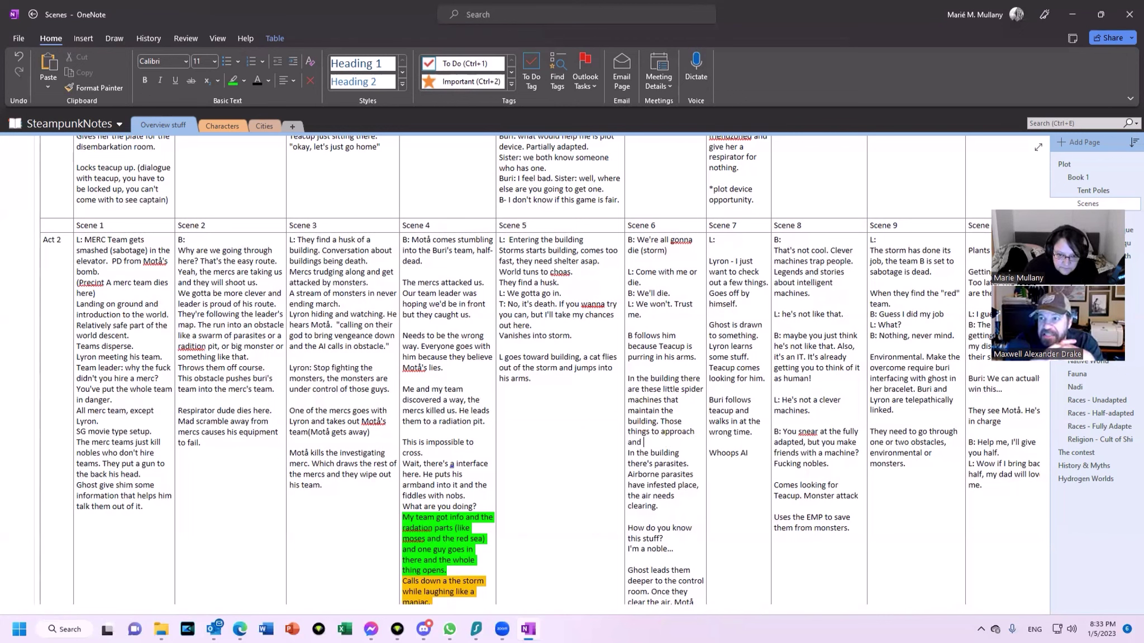
pyautogui.write('start b')
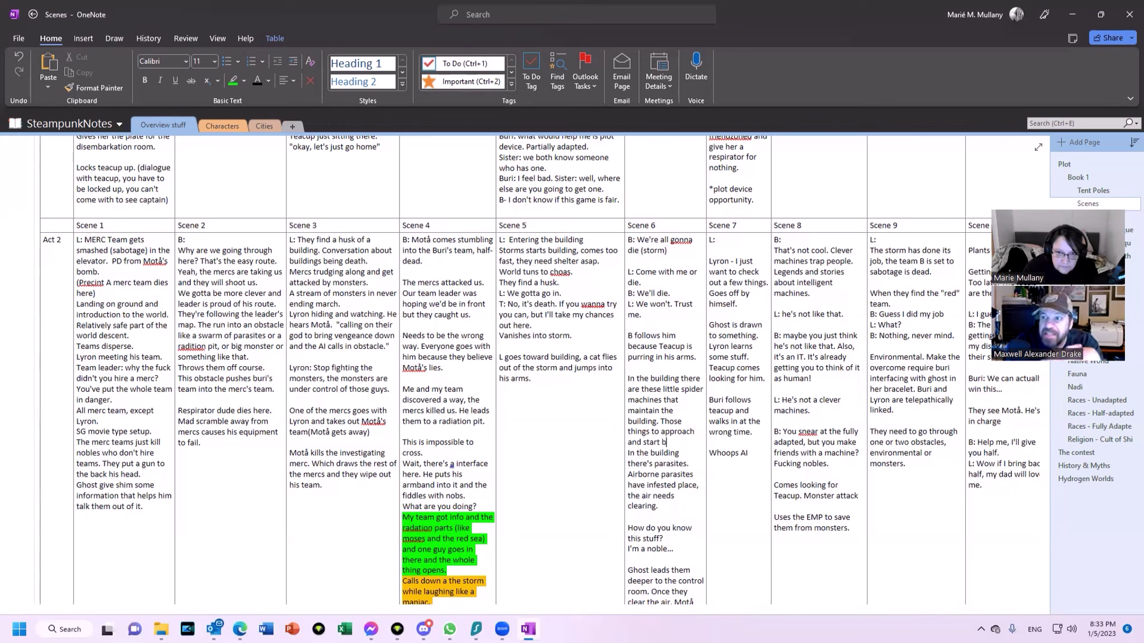
pyautogui.write('eing aggressi')
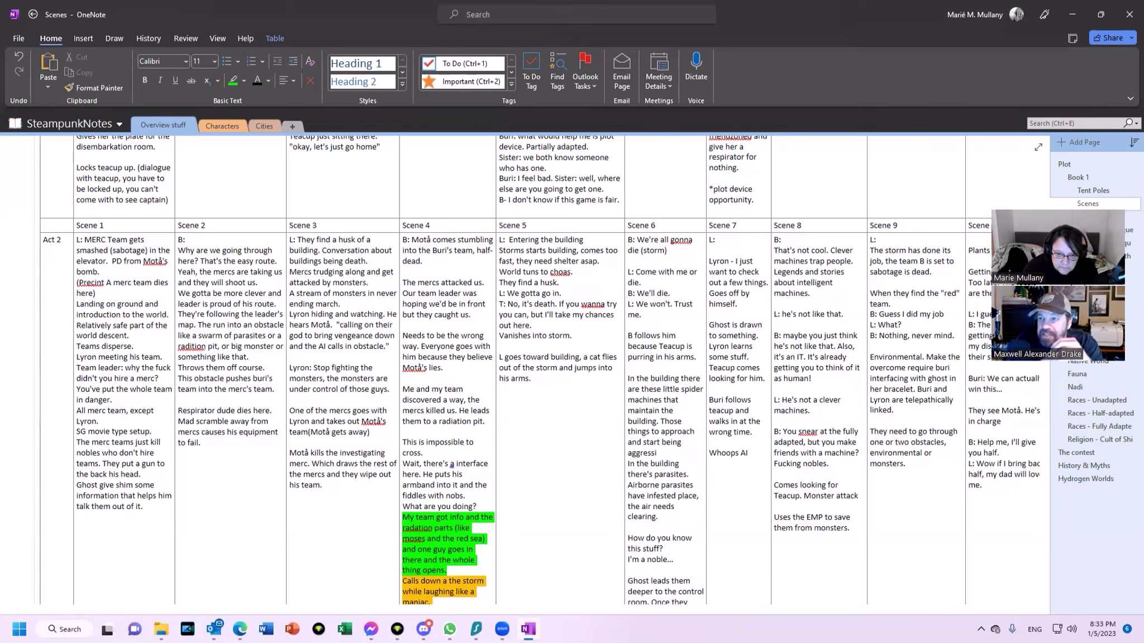
pyautogui.write('ve. Lyron and')
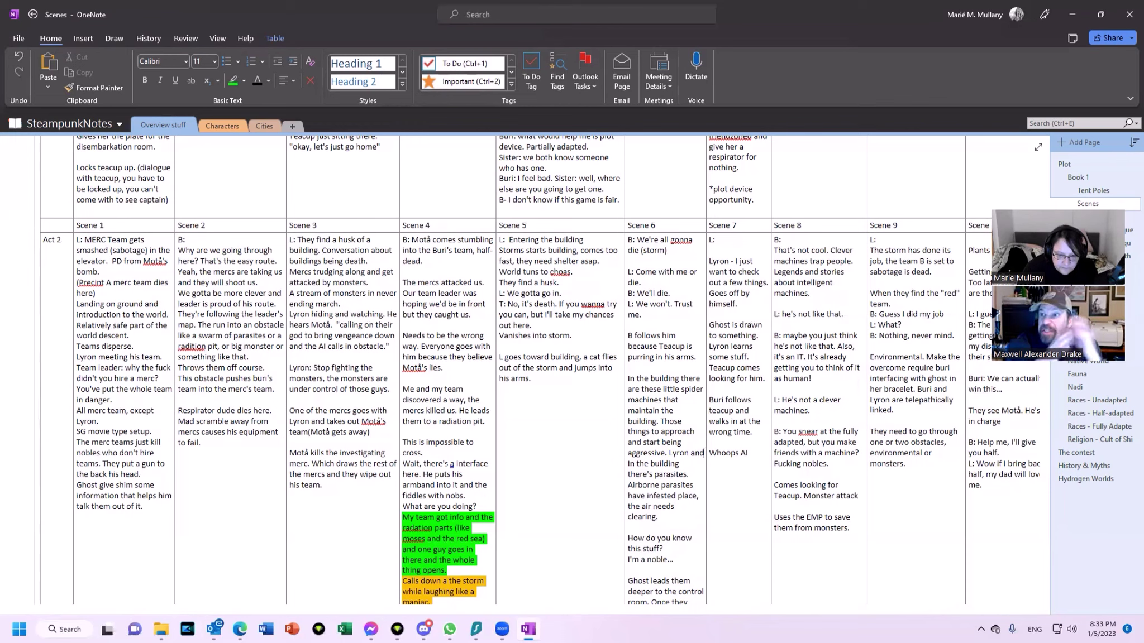
# Step: Extend the Act 2 Scene 6 spider machine note with "Buri need to find the interface and they finally get there and"
pyautogui.write(' Bu')
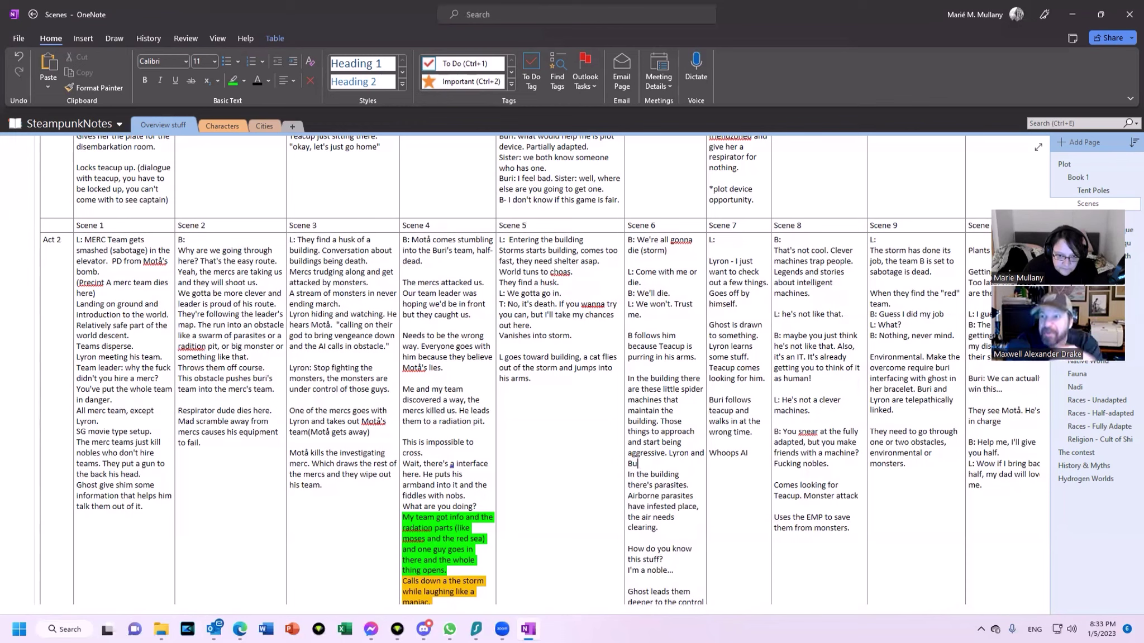
pyautogui.write('ri ne ed to find the')
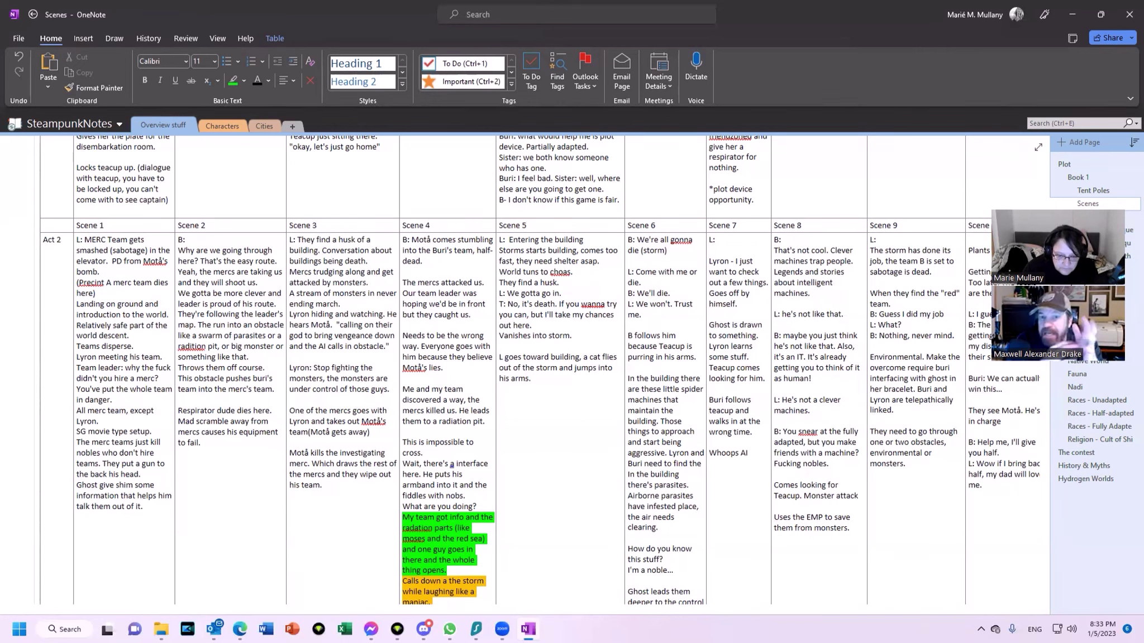
pyautogui.write(' interface and ')
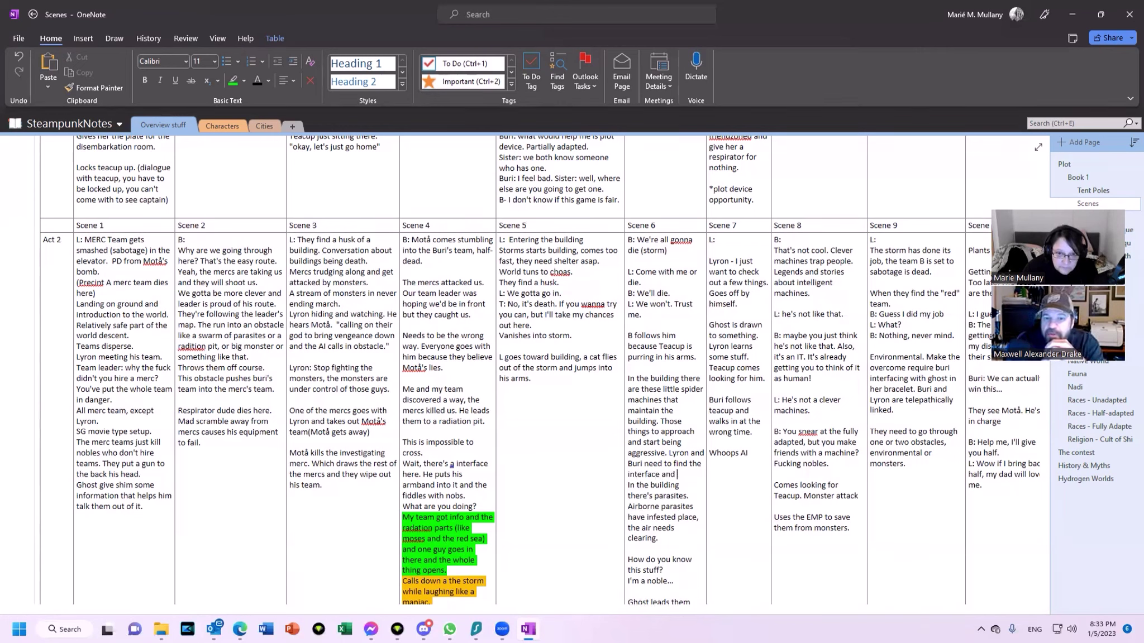
pyautogui.write('they')
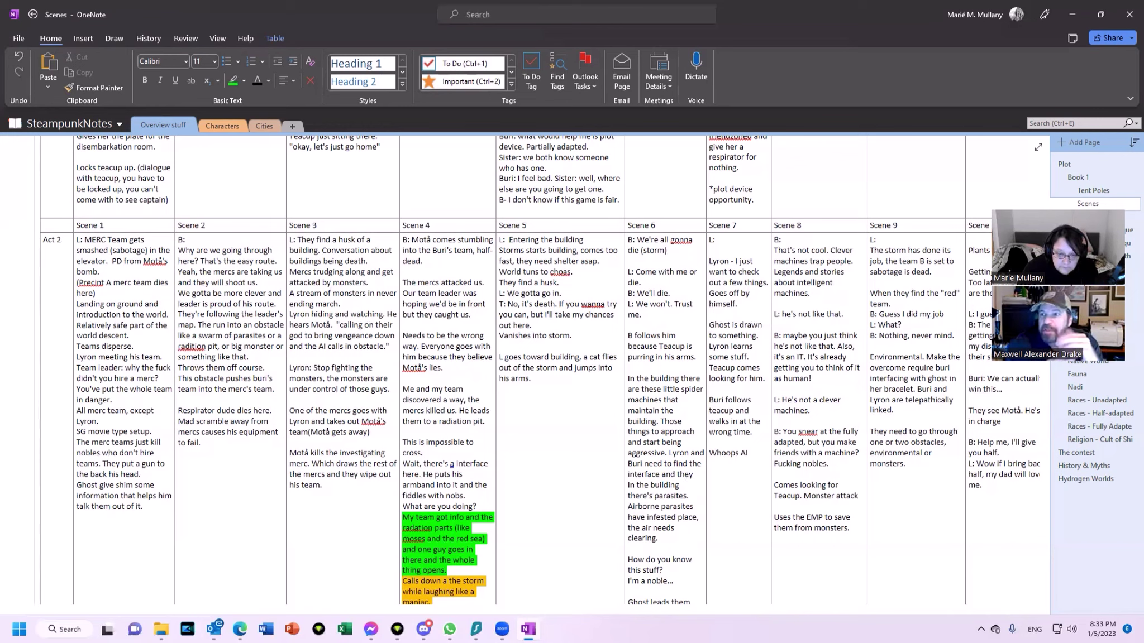
pyautogui.write(' look for th')
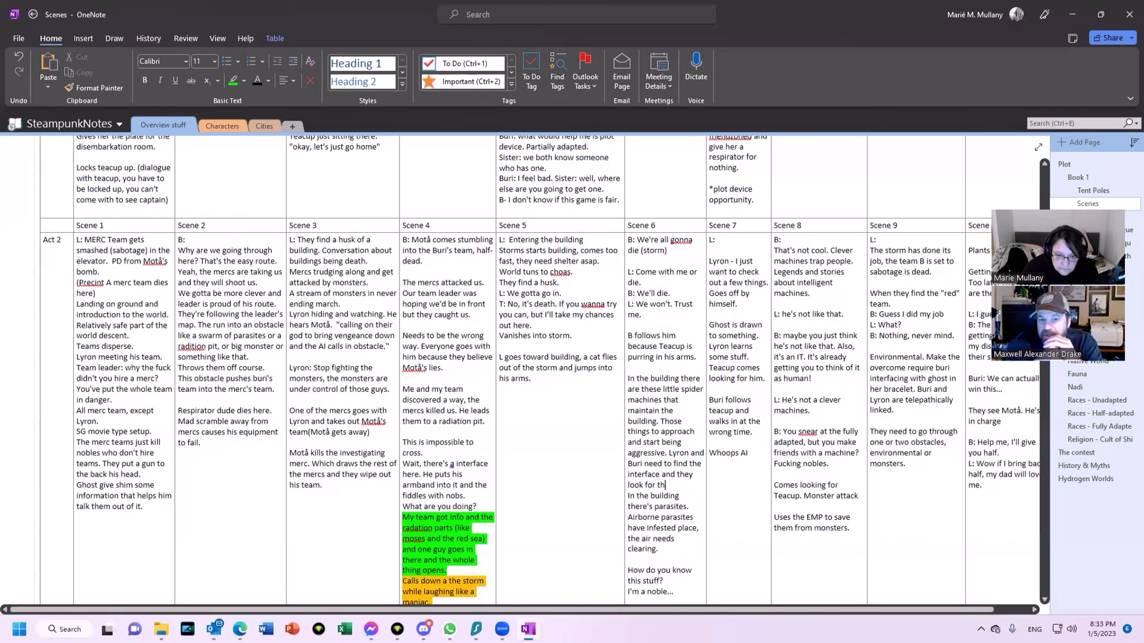
pyautogui.press('BackSpace')
pyautogui.press('BackSpace')
pyautogui.press('BackSpace')
pyautogui.press('BackSpace')
pyautogui.press('BackSpace')
pyautogui.press('BackSpace')
pyautogui.press('BackSpace')
pyautogui.press('BackSpace')
pyautogui.press('BackSpace')
pyautogui.press('BackSpace')
pyautogui.press('BackSpace')
pyautogui.write('finally get there and ')
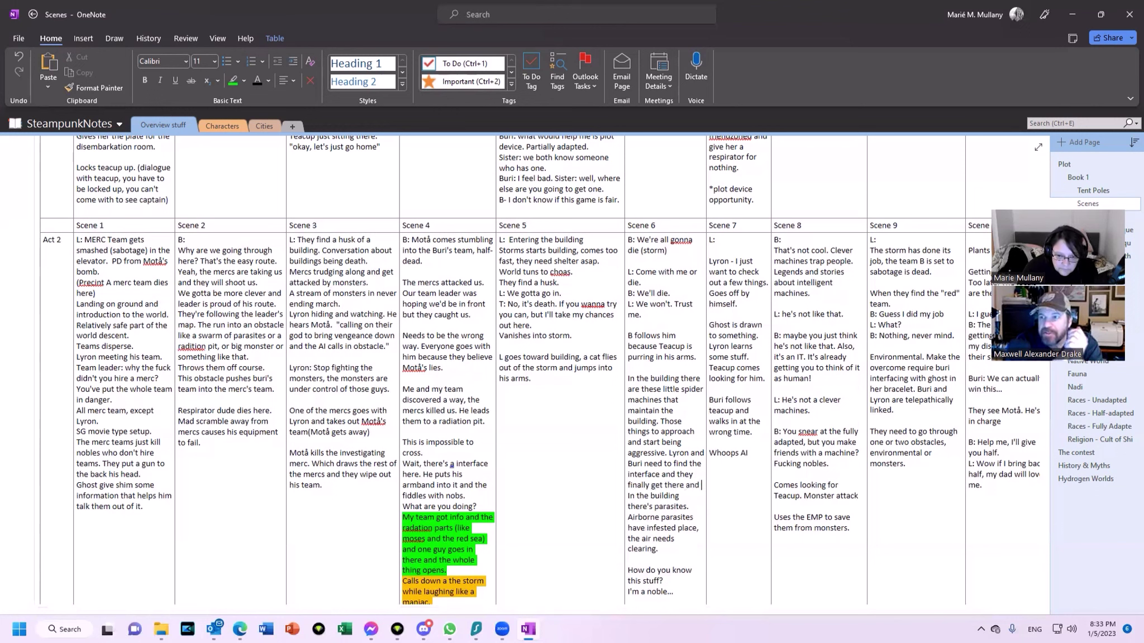
# Step: Finish the Act 2 Scene 6 spider machine note with "he can insert Ghost and ghost overcomes the creatures."
pyautogui.write('he can')
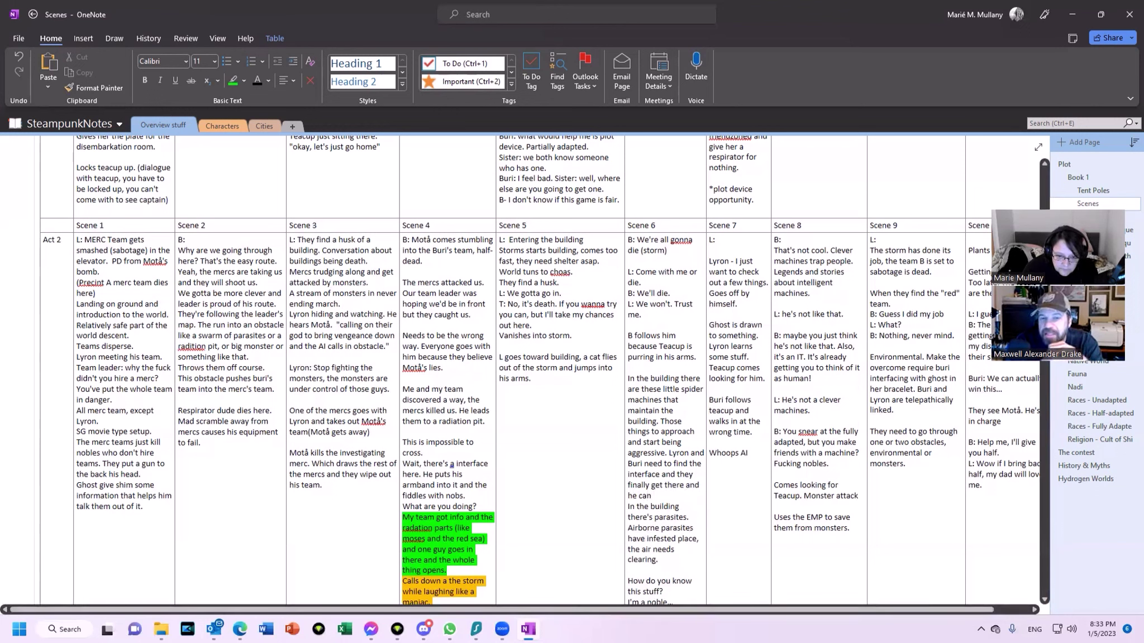
pyautogui.write(' insert Ghost a')
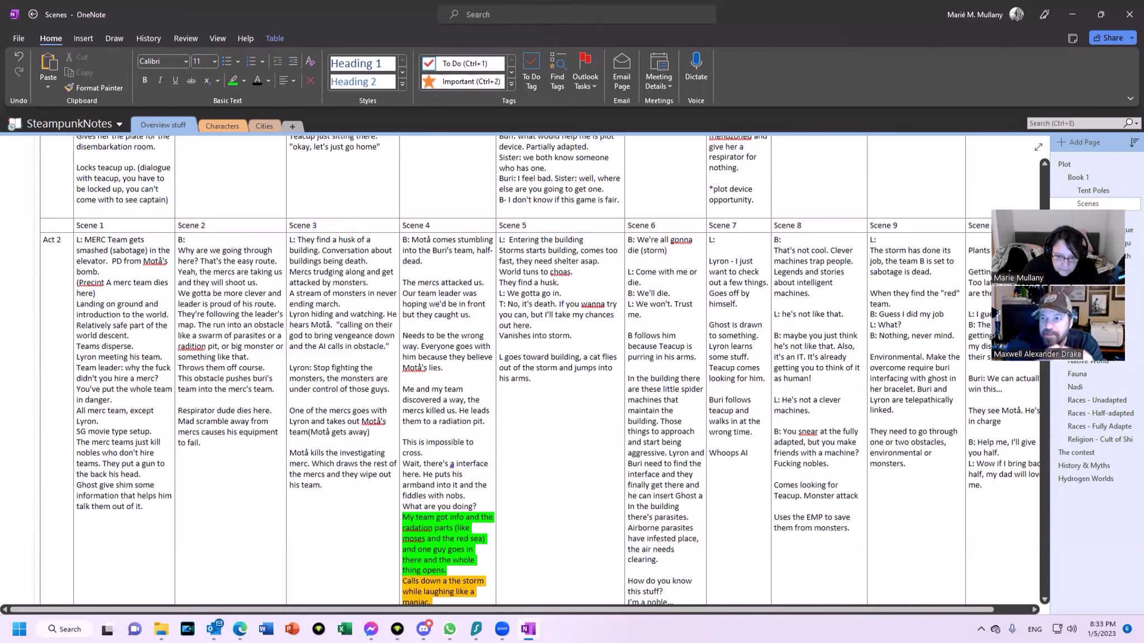
pyautogui.write('nd')
pyautogui.write(' gho')
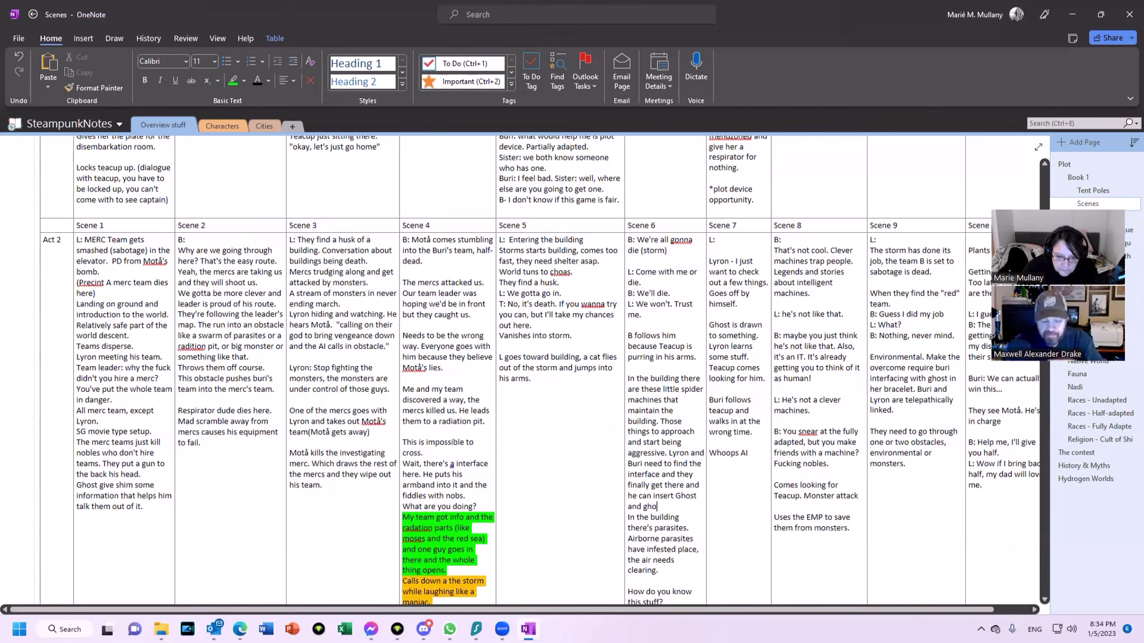
pyautogui.write('st ov')
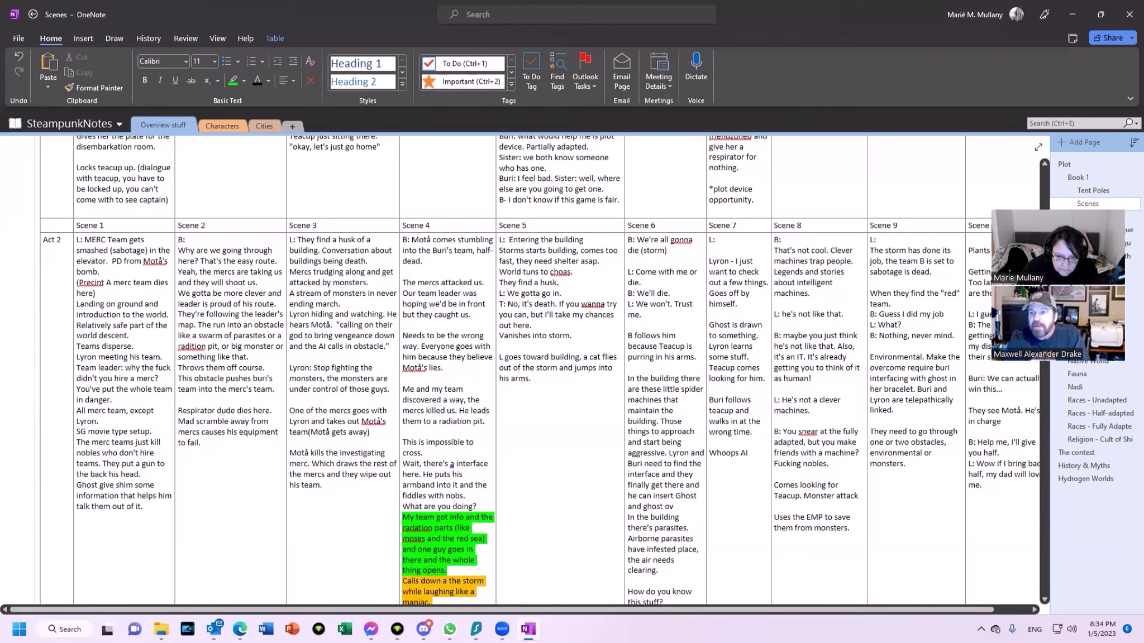
pyautogui.write('ercomes the creatures.')
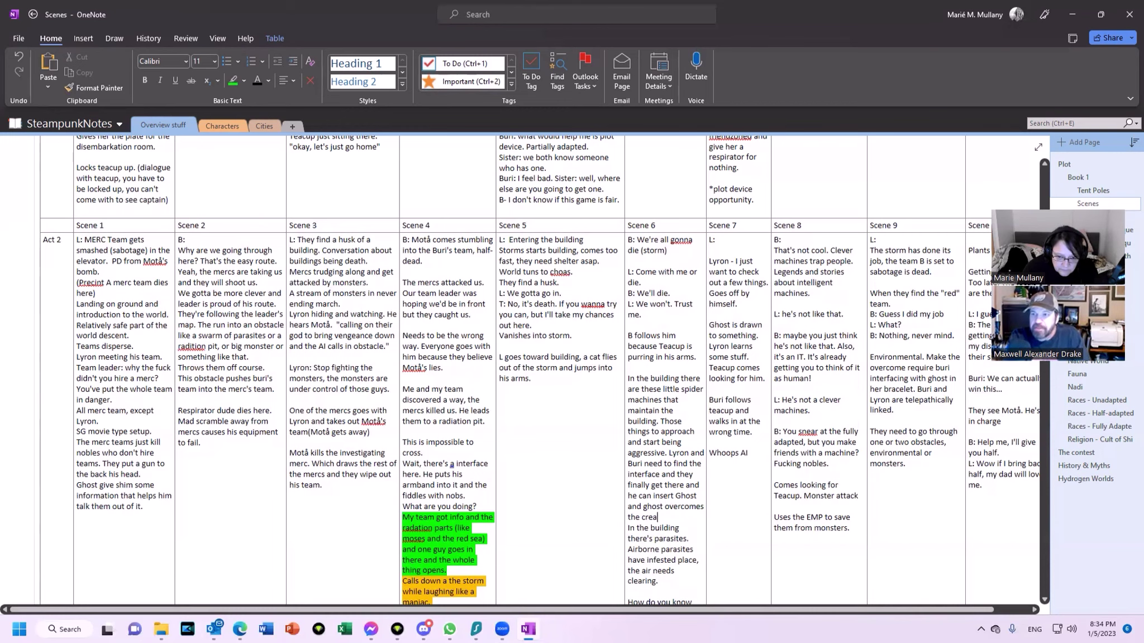
# Step: Delete the old airborne parasites paragraph in Act 2 Scene 6, keeping a blank line before "How do you know this stuff?"
pyautogui.press('Down')
pyautogui.scroll(-1, 650, 372)
pyautogui.hotkey('shift', 'Home')
pyautogui.hotkey('shift', 'Down')
pyautogui.hotkey('shift', 'Down')
pyautogui.hotkey('shift', 'Down')
pyautogui.hotkey('shift', 'Down')
pyautogui.hotkey('shift', 'Down')
pyautogui.hotkey('shift', 'Down')
pyautogui.hotkey('shift', 'Down')
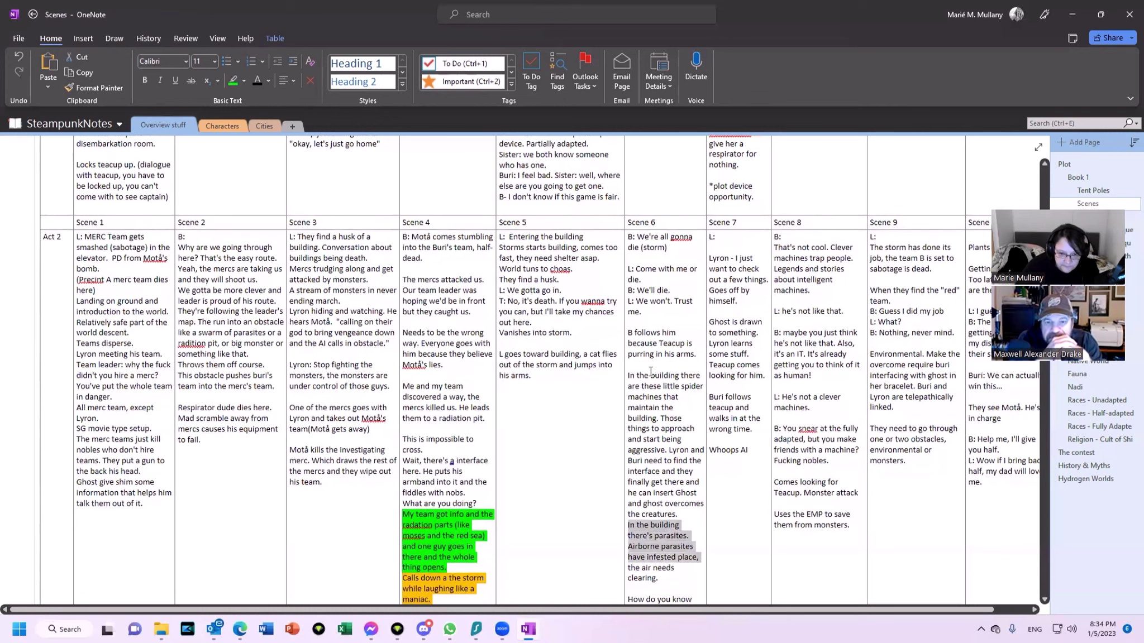
pyautogui.press('Delete')
pyautogui.press('Return')
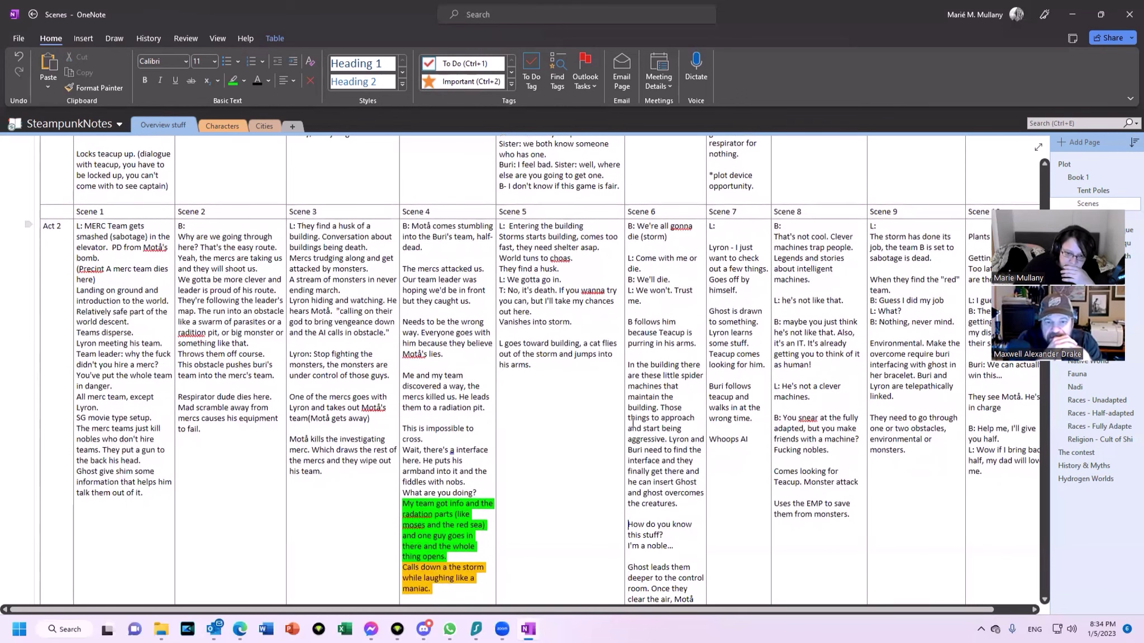
# Step: Replace the Act 2 Scene 6 paragraph starting "Ghost leads them deeper to the control room" with "Motå takes off his hood"
pyautogui.press('Down')
pyautogui.press('Down')
pyautogui.press('Down')
pyautogui.press('Down')
pyautogui.hotkey('shift', 'Down')
pyautogui.hotkey('shift', 'Down')
pyautogui.hotkey('shift', 'Down')
pyautogui.hotkey('shift', 'Down')
pyautogui.hotkey('shift', 'Down')
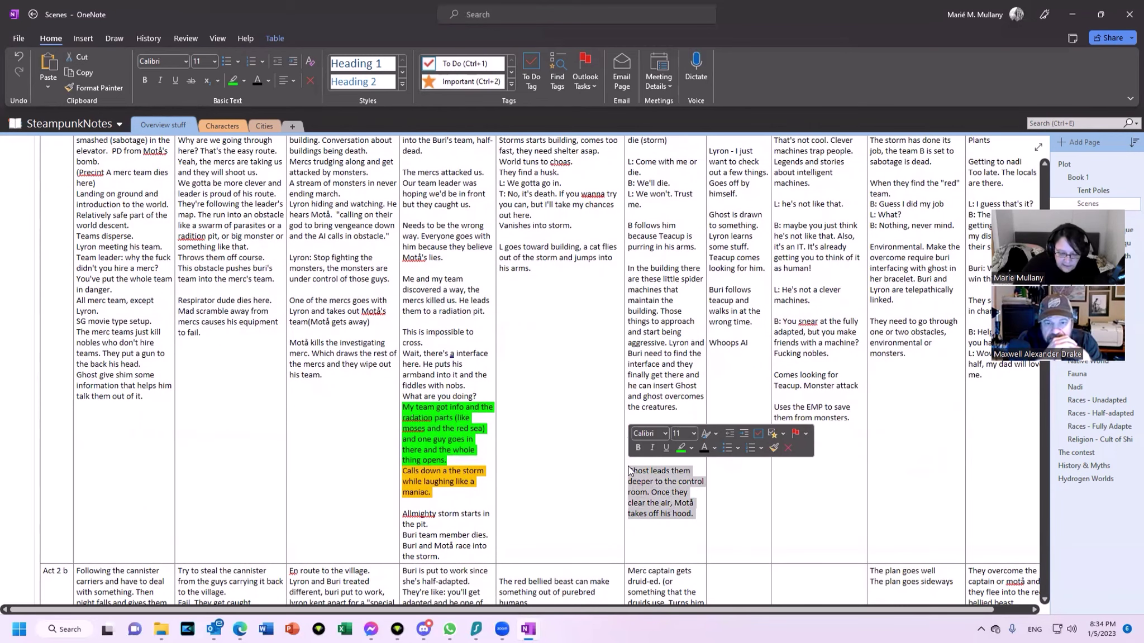
pyautogui.write('Motå takes off his hood')
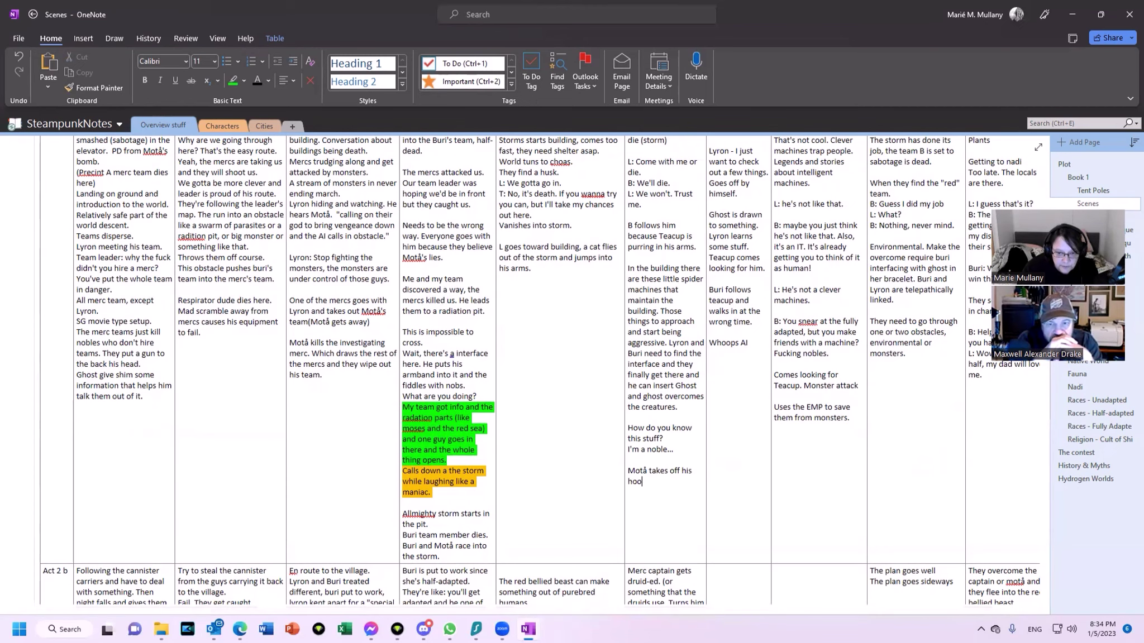
# Step: Highlight "Motå takes off his hood" in Act 2 Scene 6 in bright green
pyautogui.hotkey('shift', 'Home')
pyautogui.hotkey('shift', 'Up')
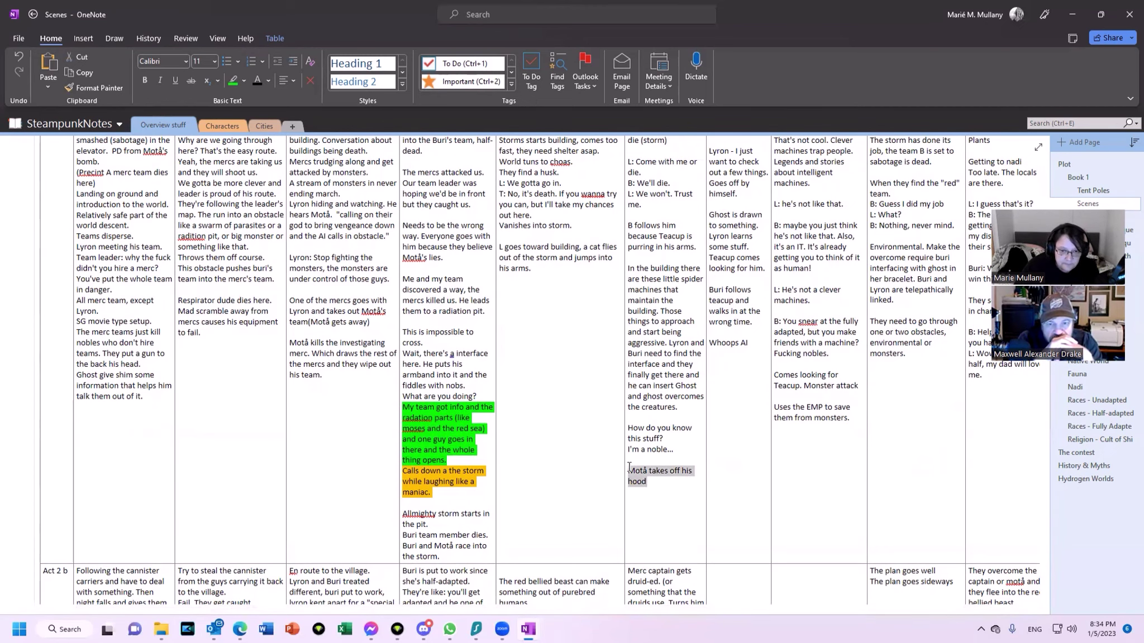
pyautogui.hotkey('ctrl', 'alt', 'h')
pyautogui.scroll(1, 739, 416)
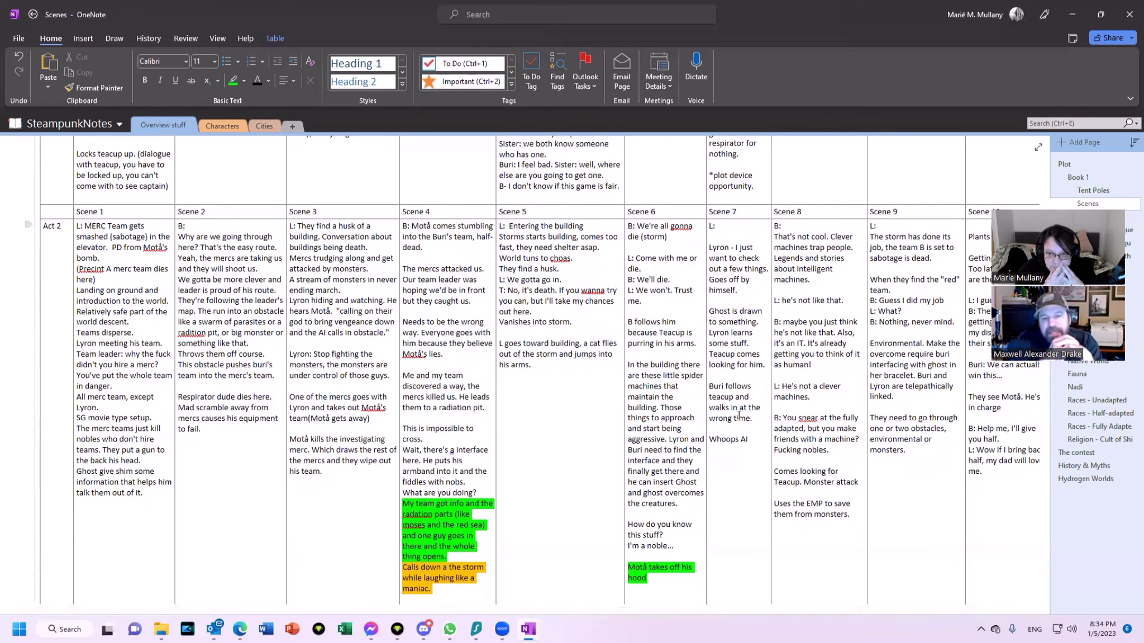
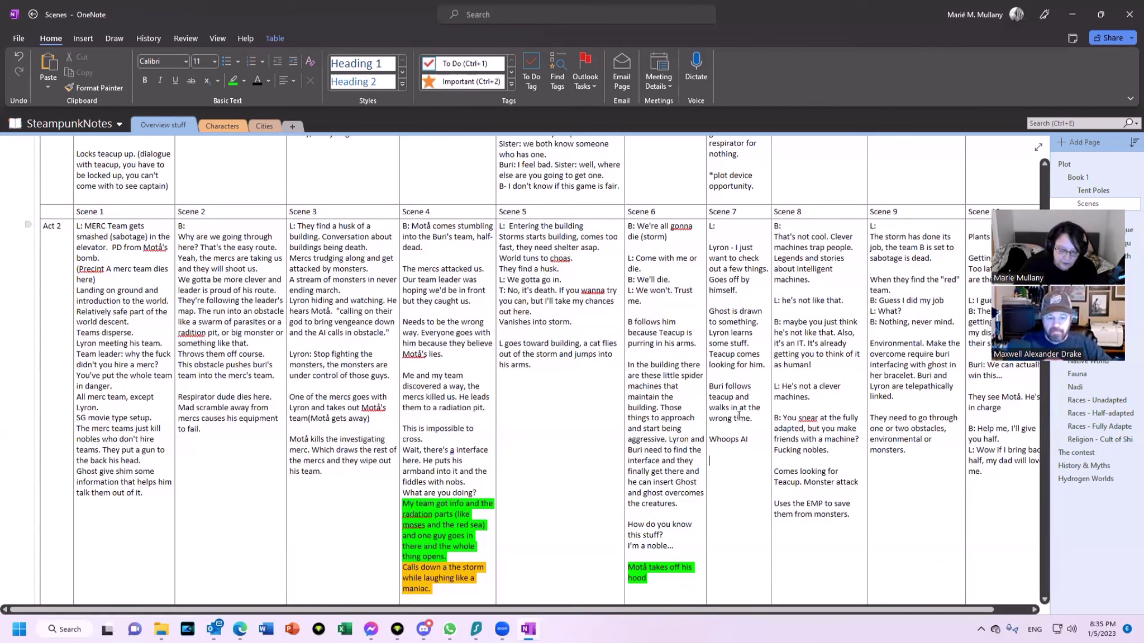
# Step: Add "Is buri in league with motå?" below "Whoops AI" in Act 2 Scene 7 and highlight it in bright green
pyautogui.click(710, 460)
pyautogui.write('Is buri in league with motå?')
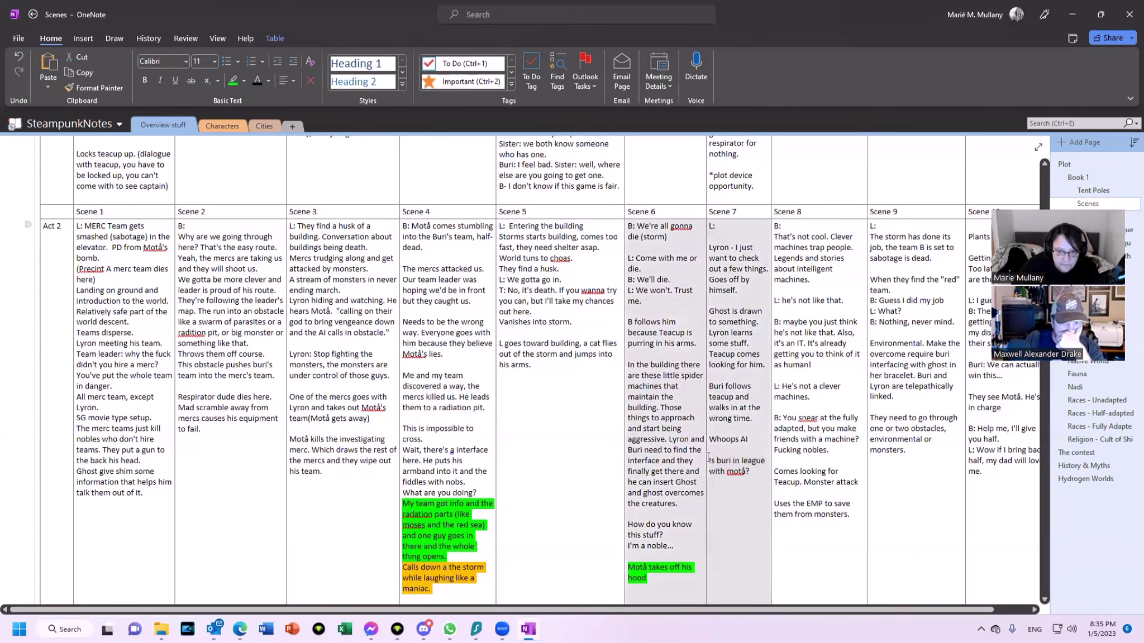
pyautogui.moveTo(716, 460); pyautogui.dragTo(751, 472)
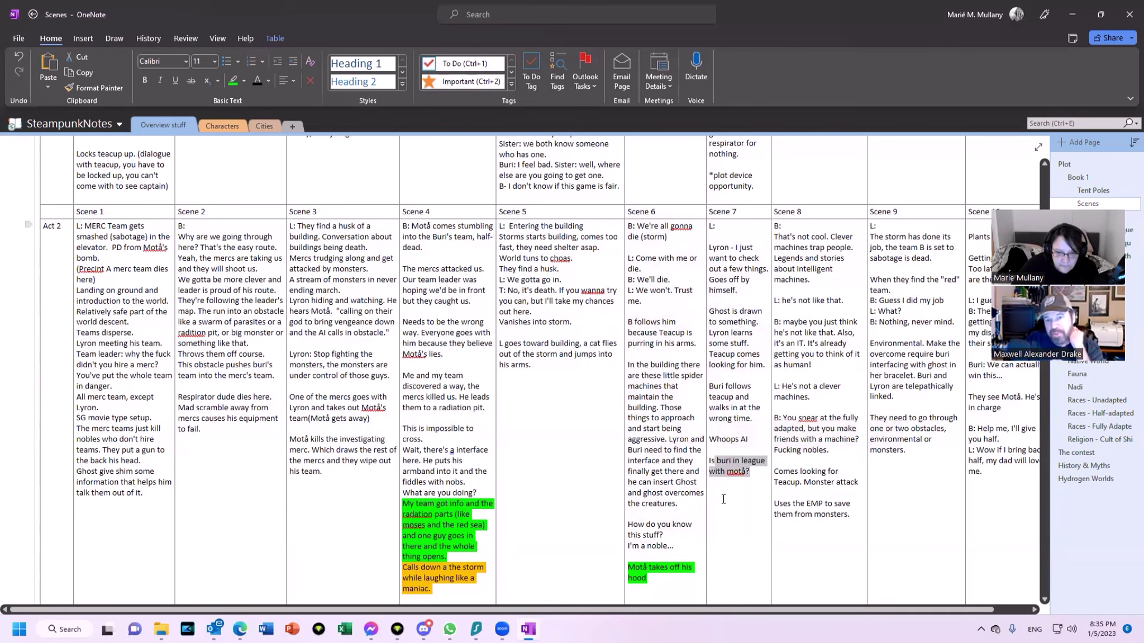
pyautogui.click(233, 80)
pyautogui.click(735, 468)
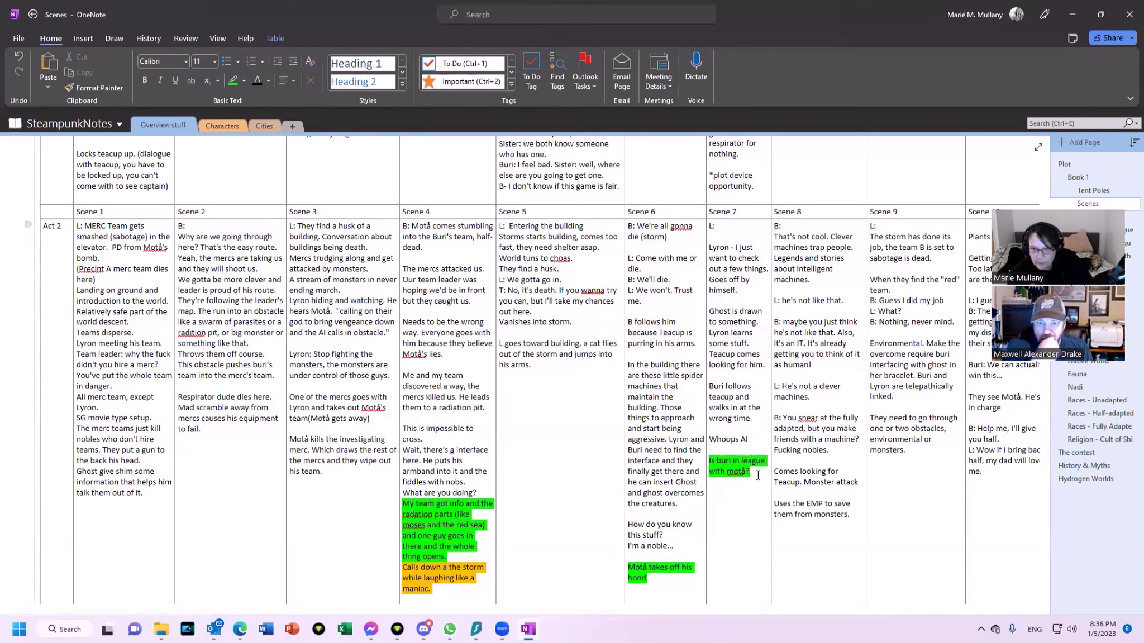
# Step: Add "Ghost finds pieces of himself." as a separate paragraph below "Goes off by himself." in Act 2 Scene 7
pyautogui.click(756, 294)
pyautogui.press('Return')
pyautogui.press('Return')
pyautogui.write('Ghost')
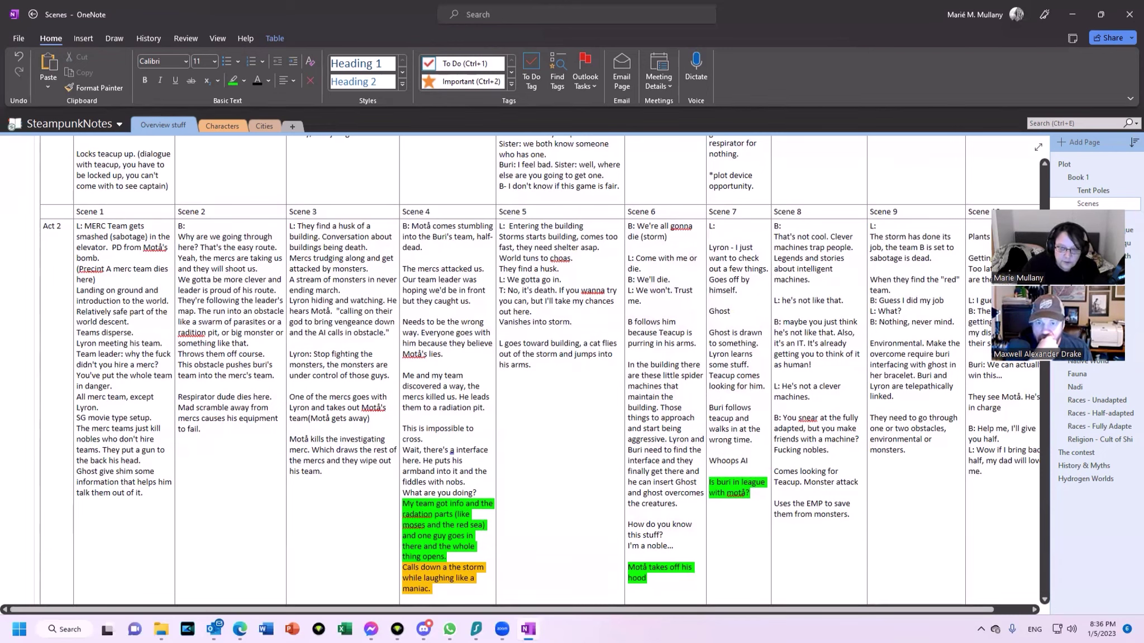
pyautogui.write(' finds pieces of o')
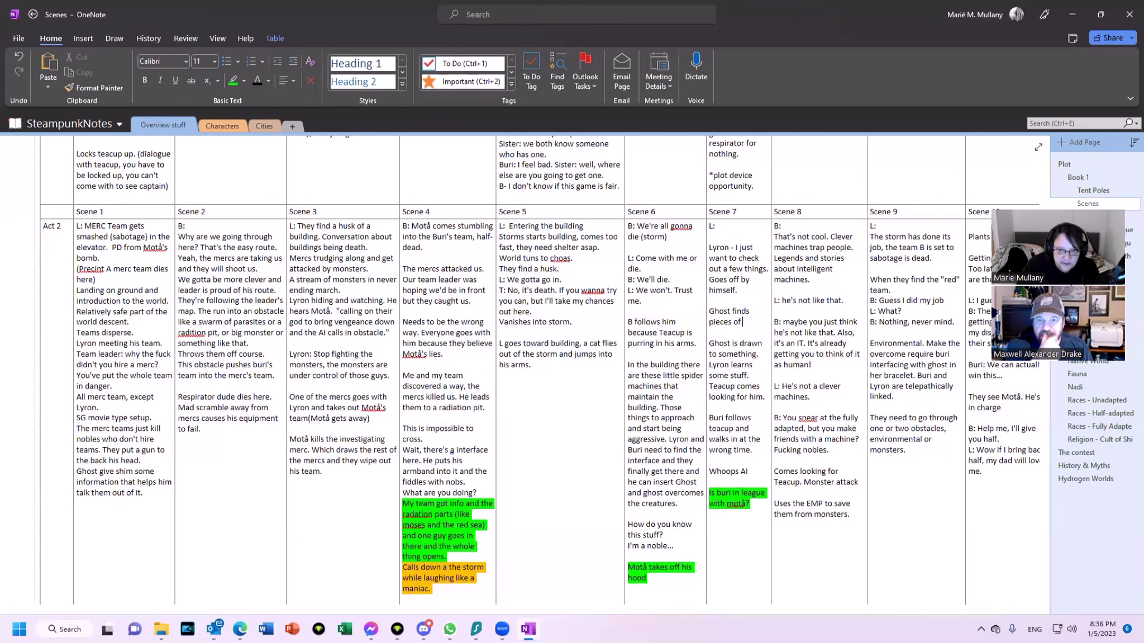
pyautogui.press('BackSpace')
pyautogui.write('himself.')
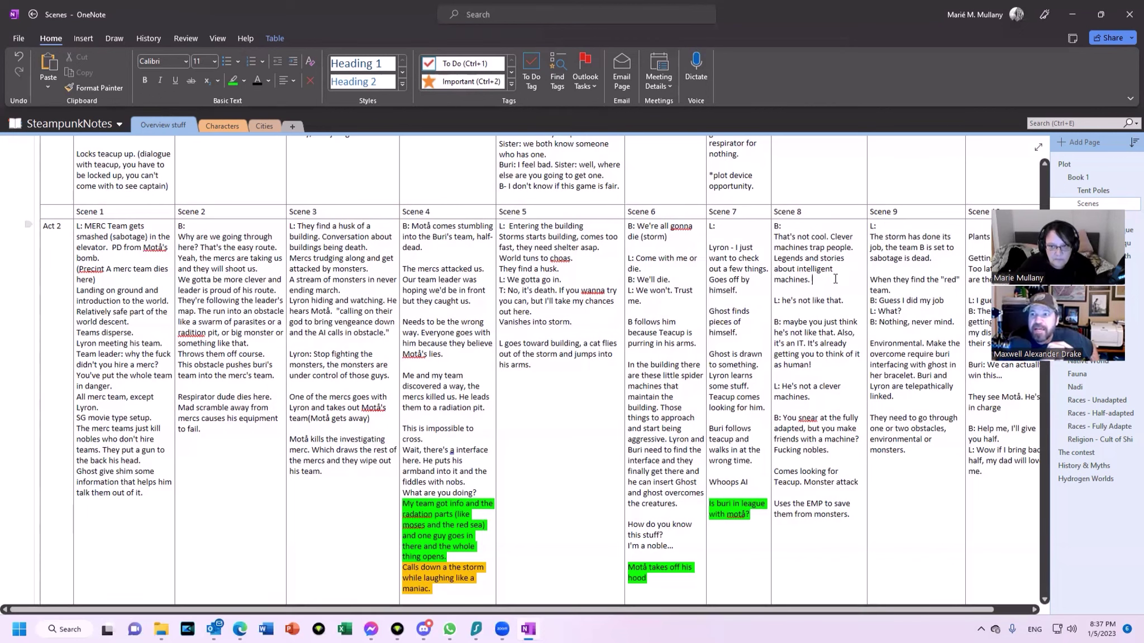
# Step: Add italic "They used to live on the planet and an AI destroyed the planet and they escaped up to the city." below "intelligent machines" in Scene 8
pyautogui.press('Return')
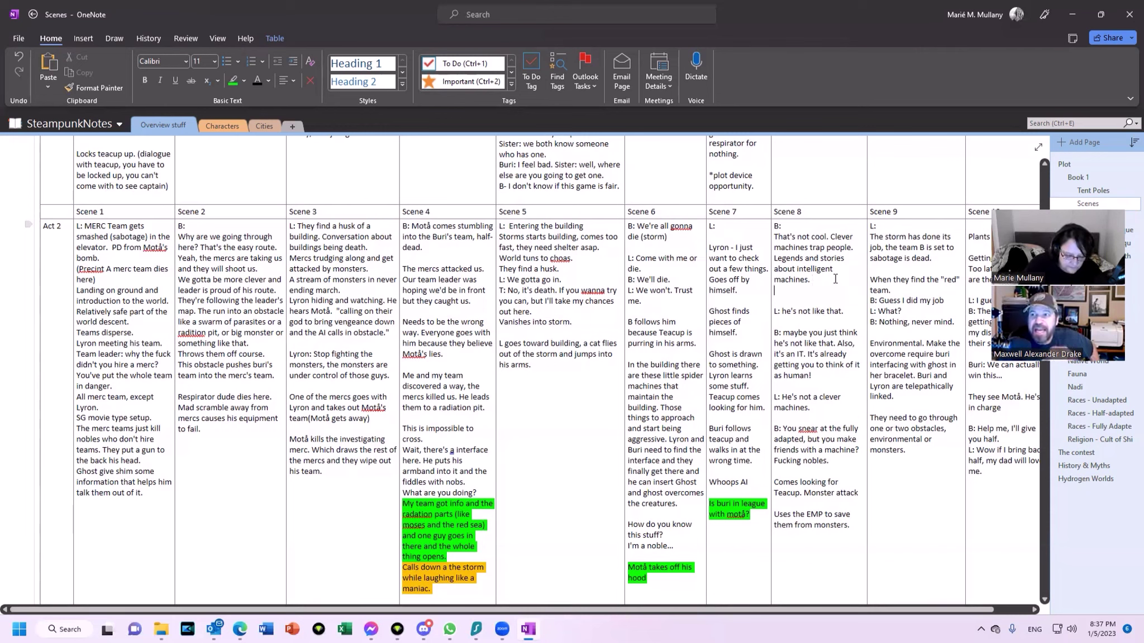
pyautogui.hotkey('ctrl', 'i')
pyautogui.write('Th')
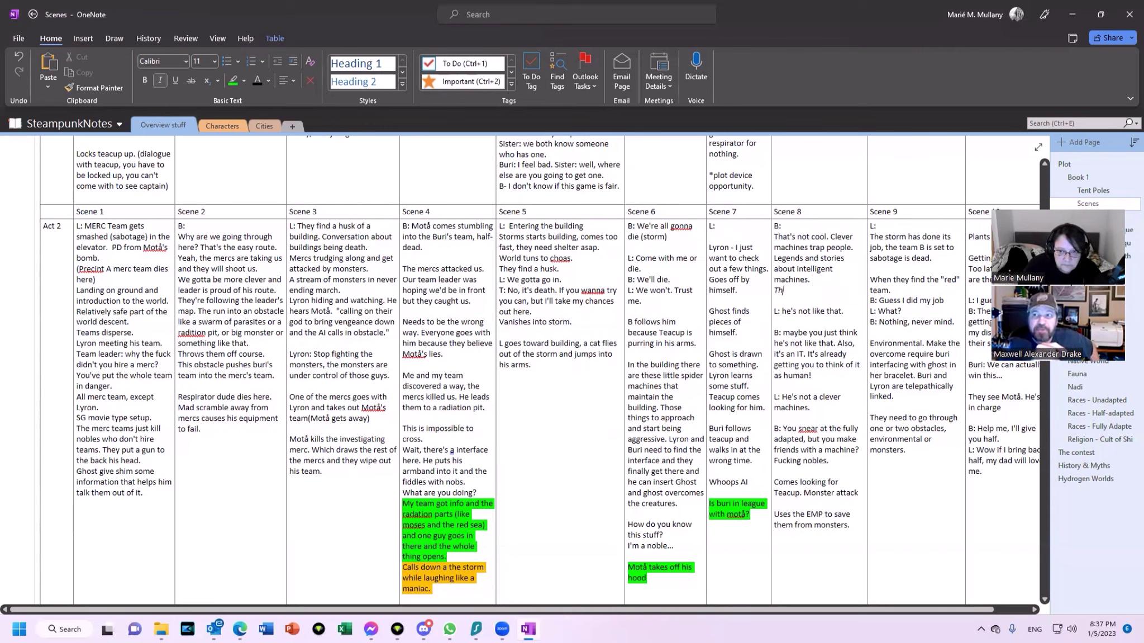
pyautogui.write('ey used to liv')
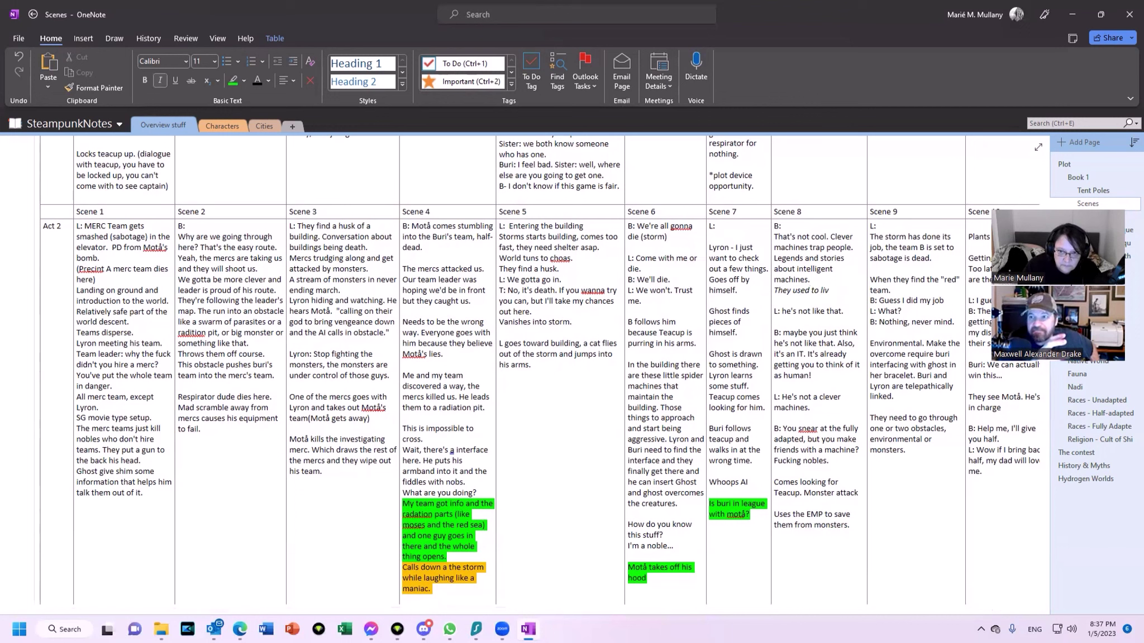
pyautogui.write('e on the planet and an AI des')
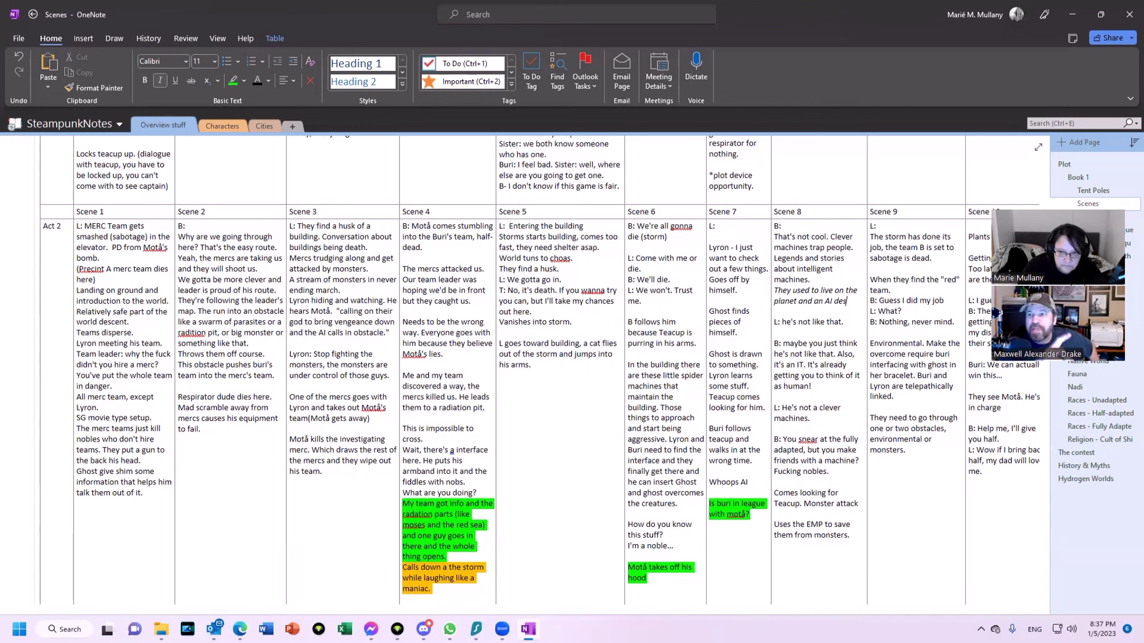
pyautogui.write('troyed the ')
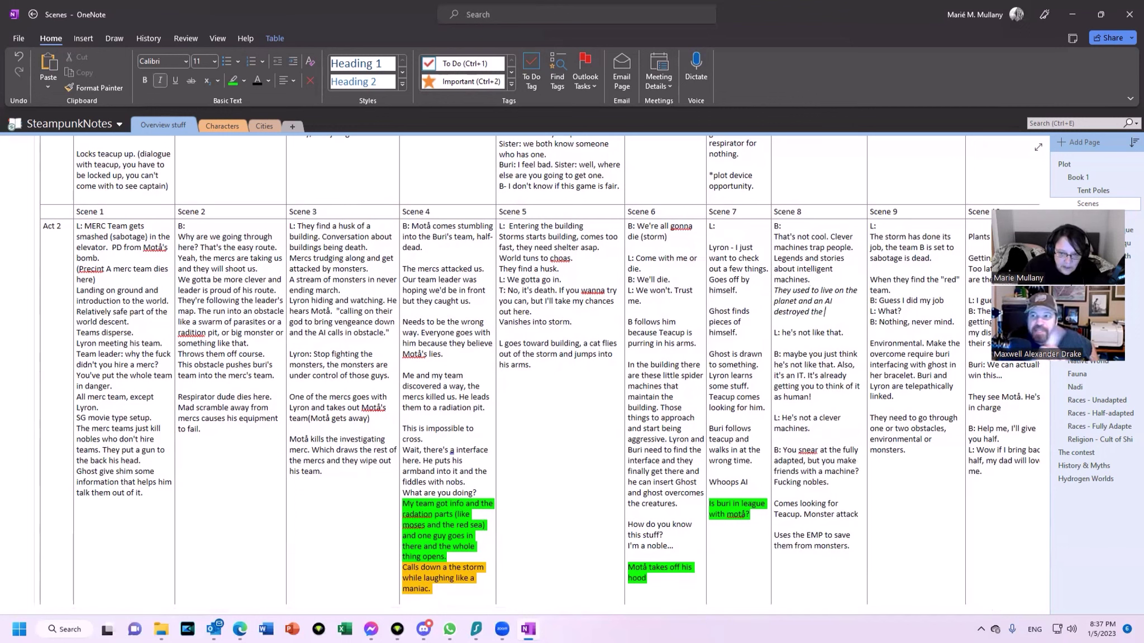
pyautogui.write('planet a')
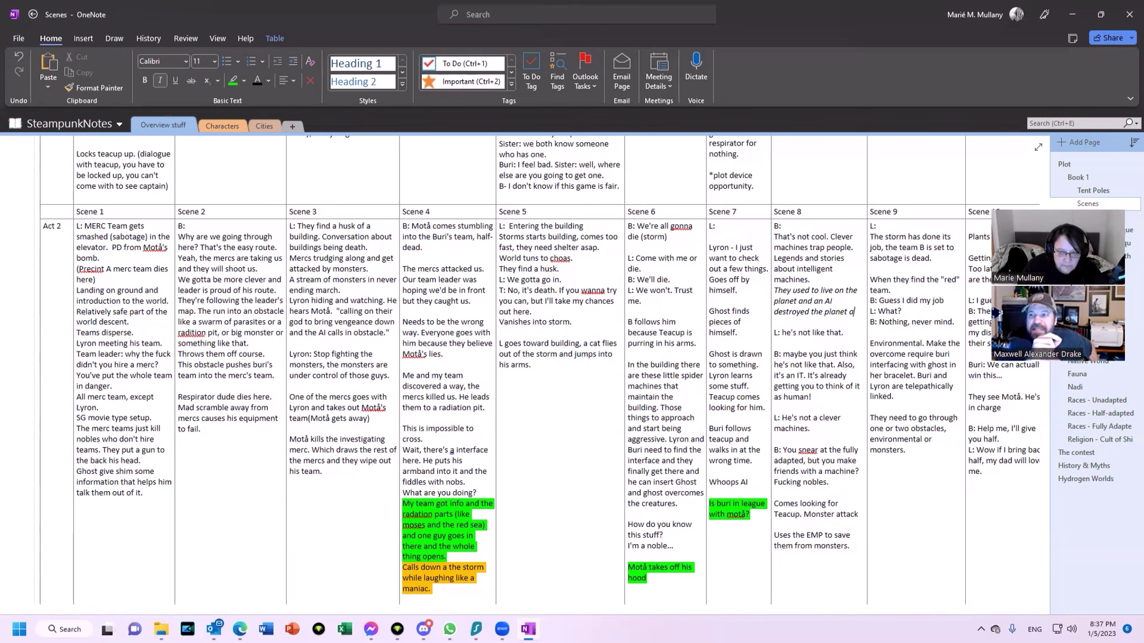
pyautogui.write('nd they dscaped up to the city.')
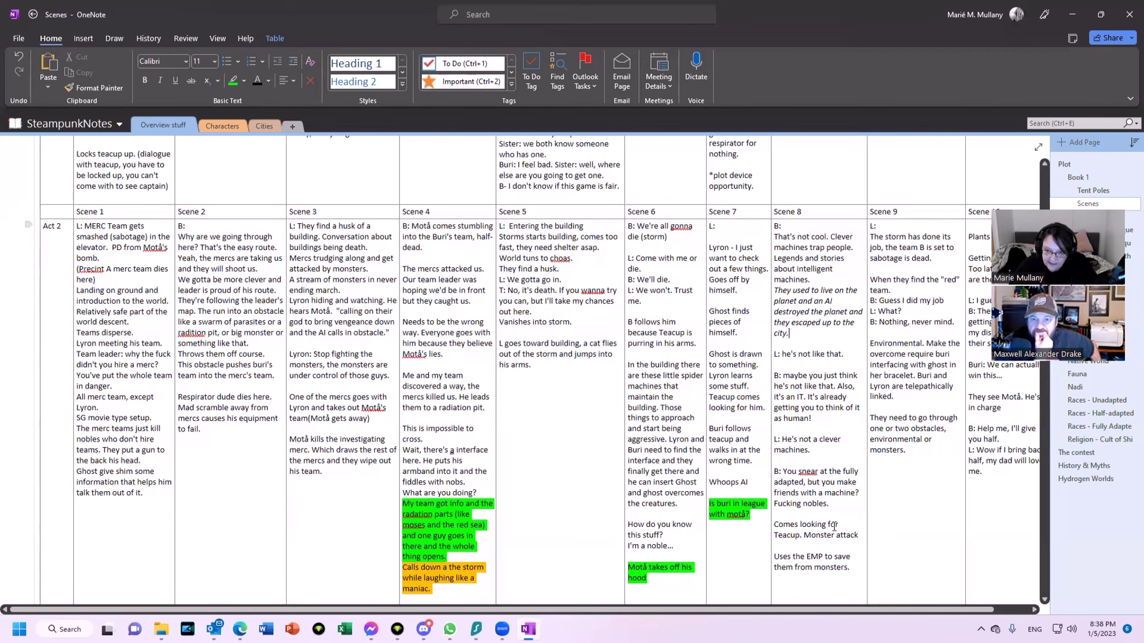
# Step: Add "Ghost loses control because he's absorbed part of himself. And needs to get back into the wrist band." above "Comes looking for Teacup" in Scene 8
pyautogui.scroll(-3, 832, 525)
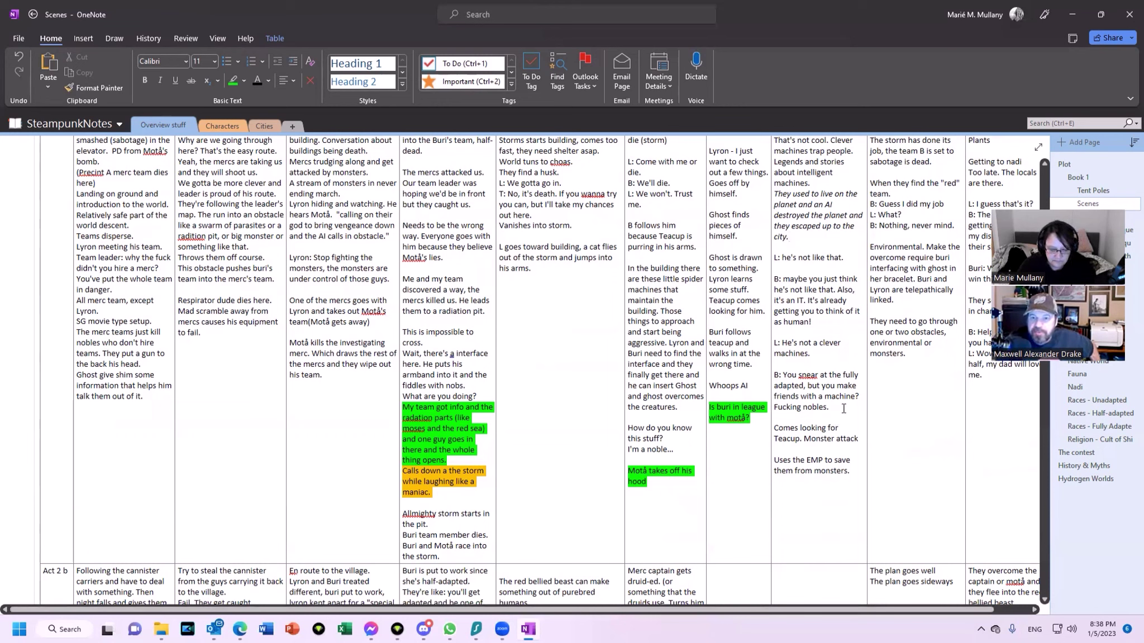
pyautogui.press('Return')
pyautogui.press('Return')
pyautogui.write('Ghost loses')
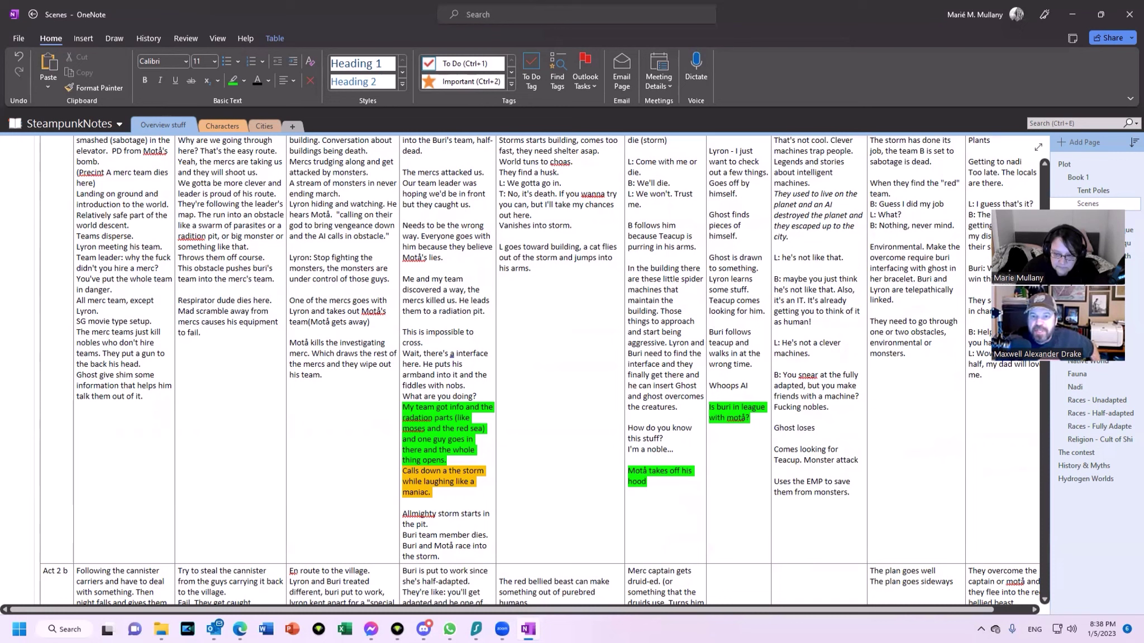
pyautogui.write(' control ')
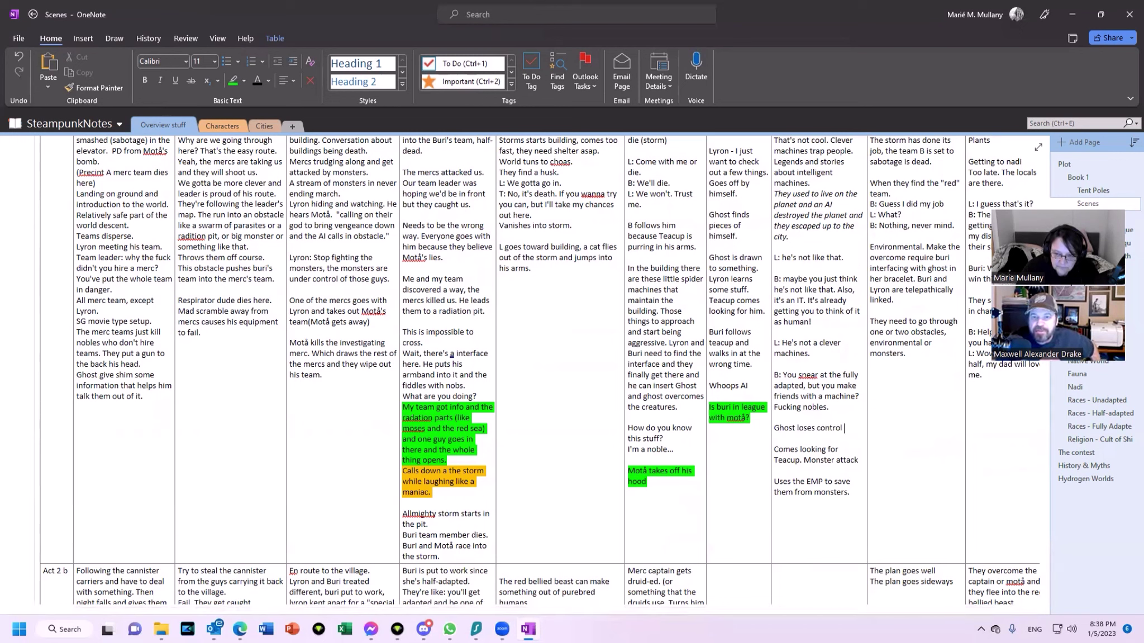
pyautogui.write('because')
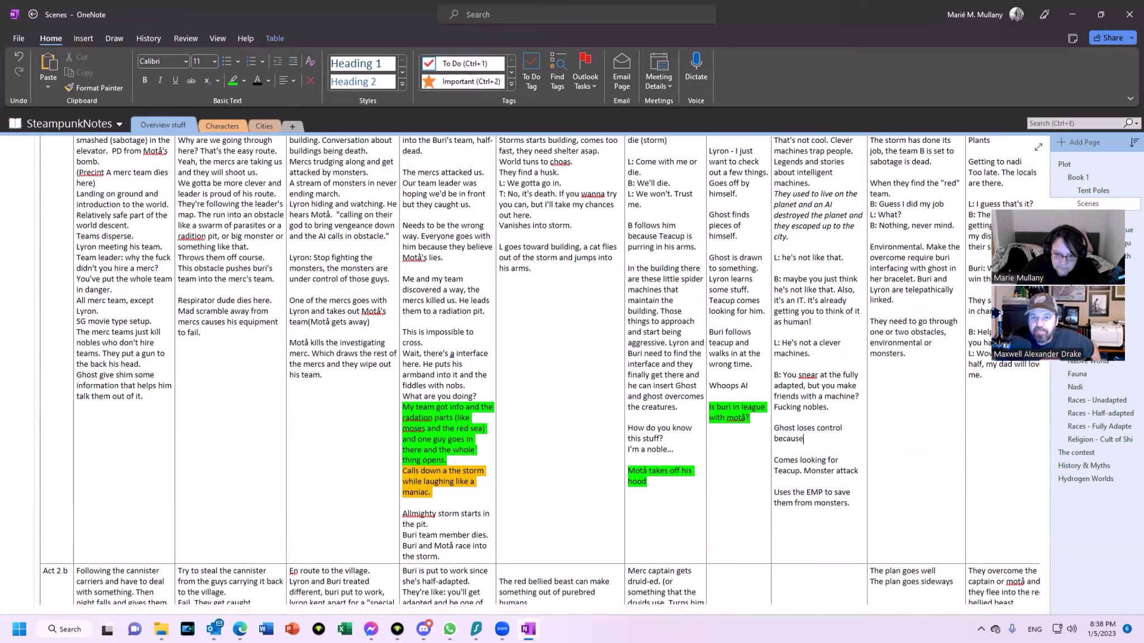
pyautogui.write(" he's absorbed")
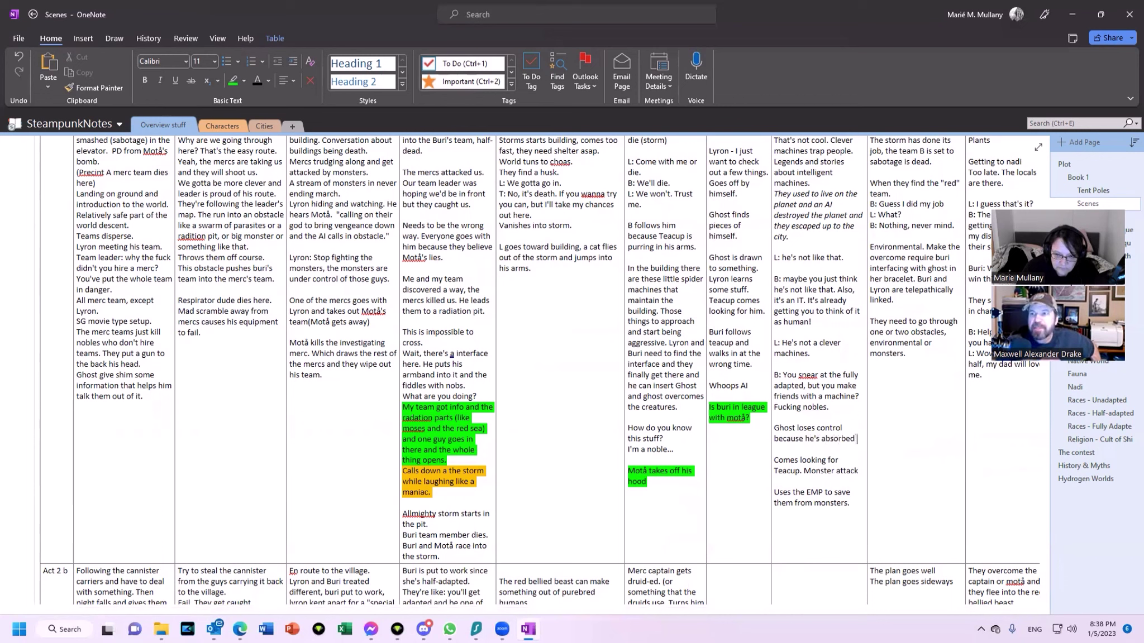
pyautogui.write(' part of')
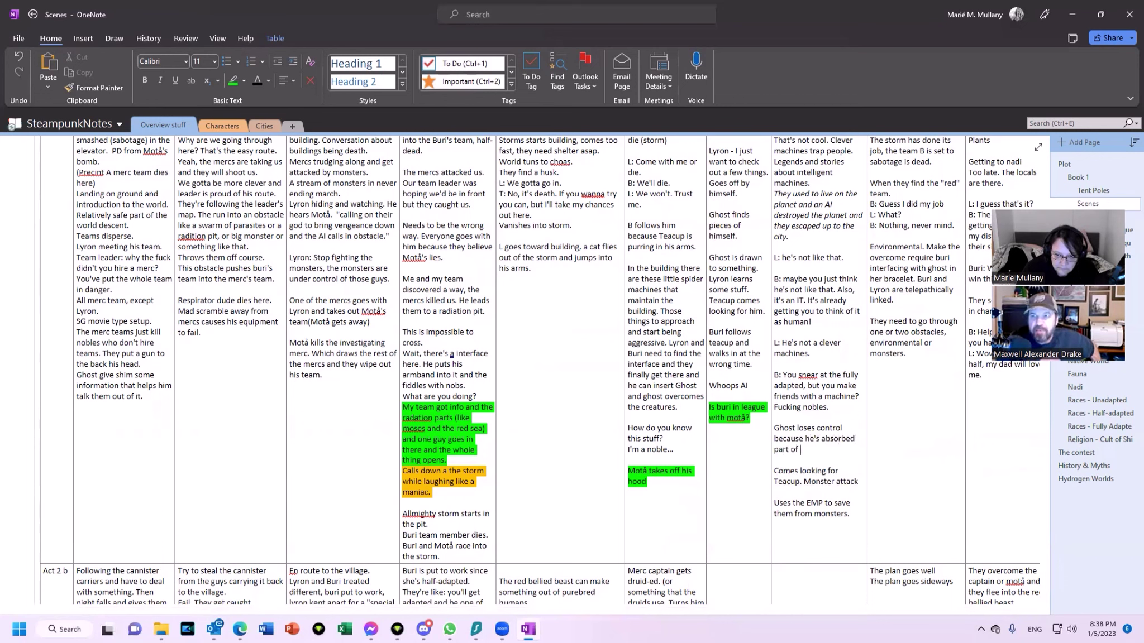
pyautogui.write(' h')
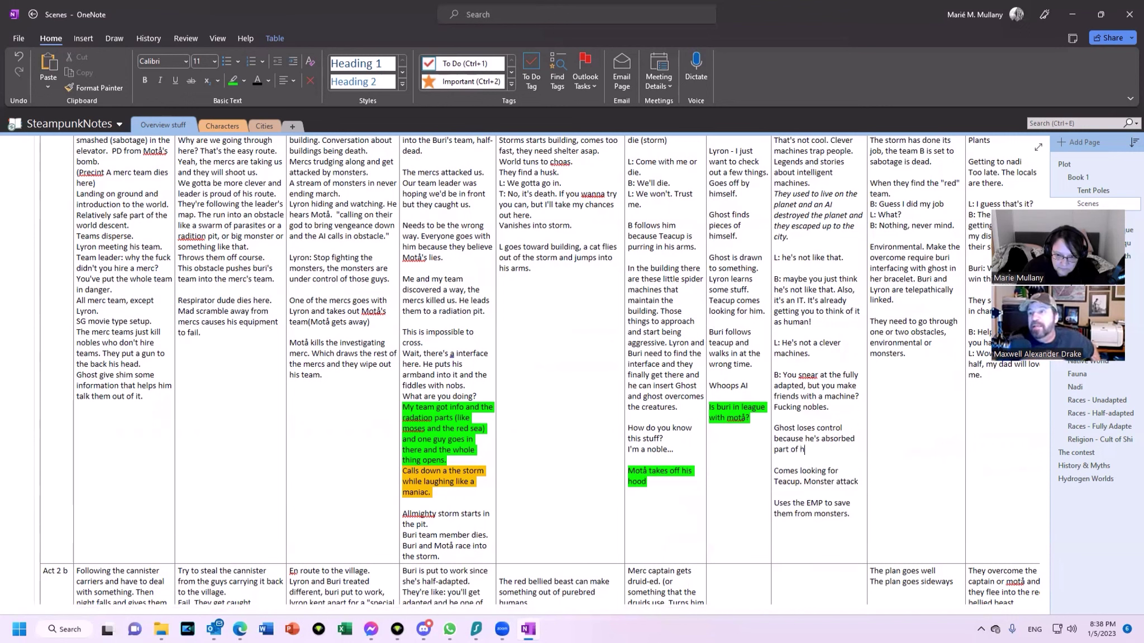
pyautogui.write('imself. And needs')
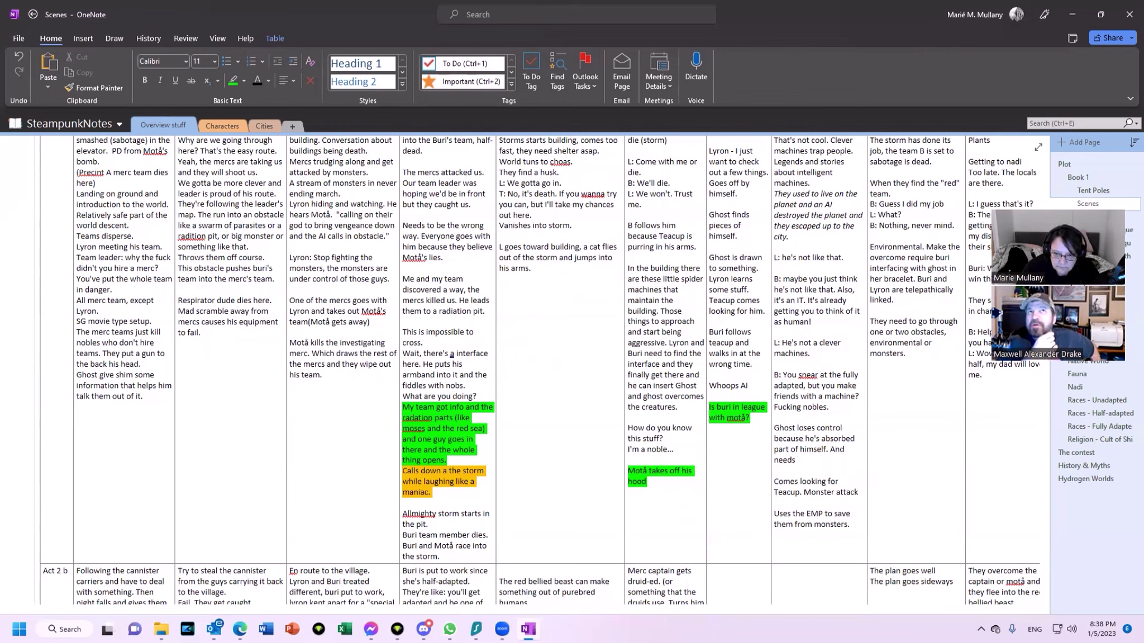
pyautogui.write(' to get back into')
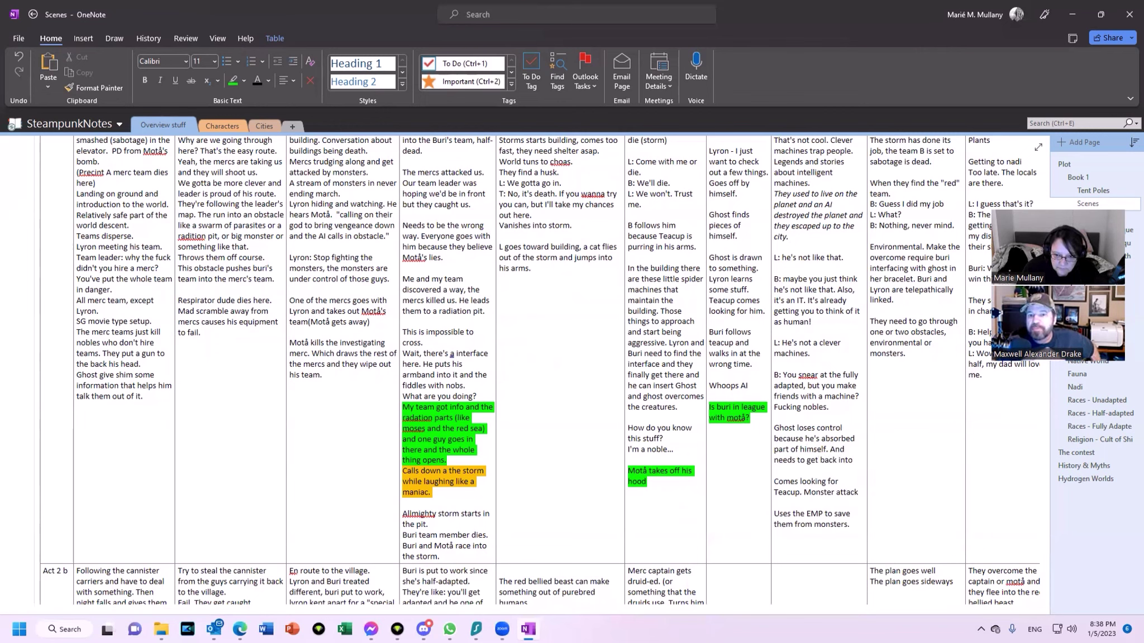
pyautogui.write(' the wrist band.')
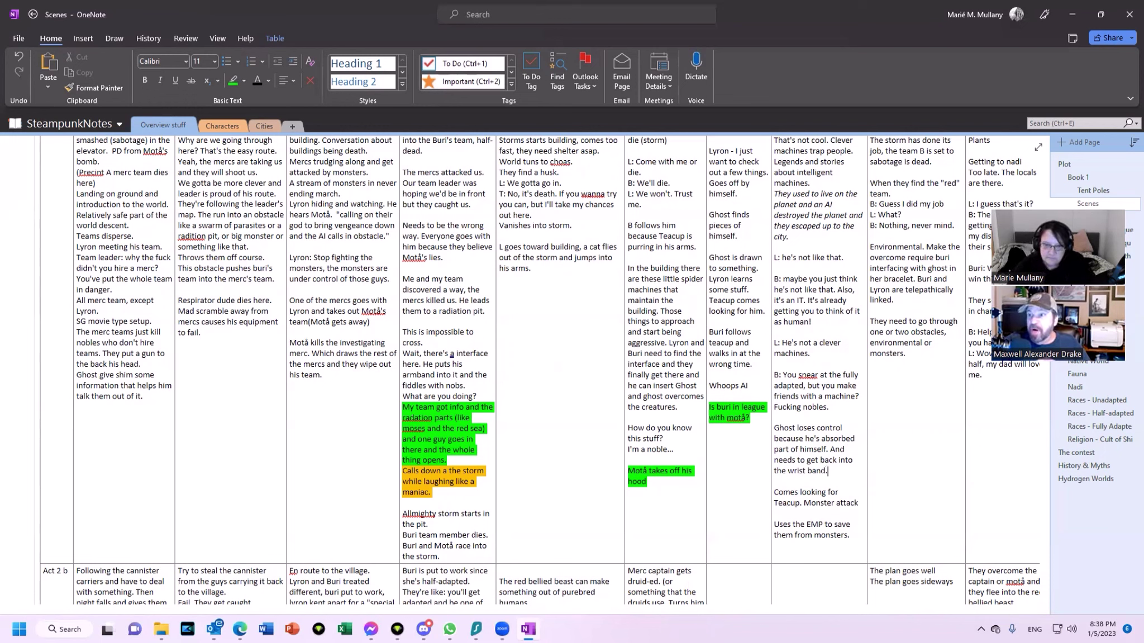
# Step: Add "Ghost figures out how to turn into a hologram." above "Whoops AI" in Act 2 Scene 7
pyautogui.click(758, 364)
pyautogui.press('Return')
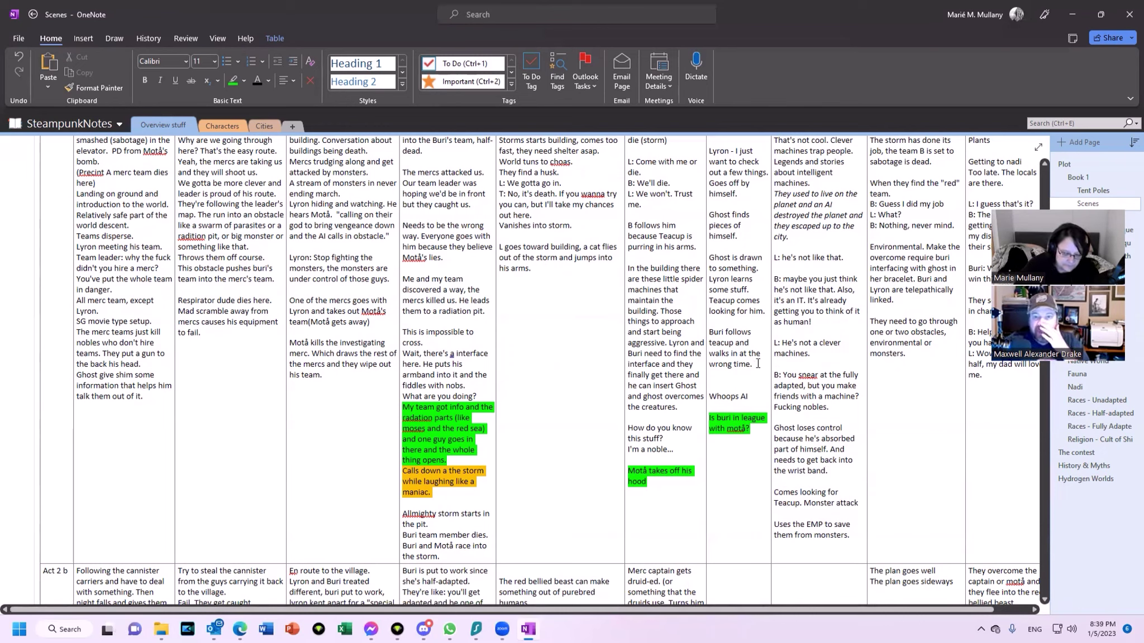
pyautogui.write('Ghost figures ')
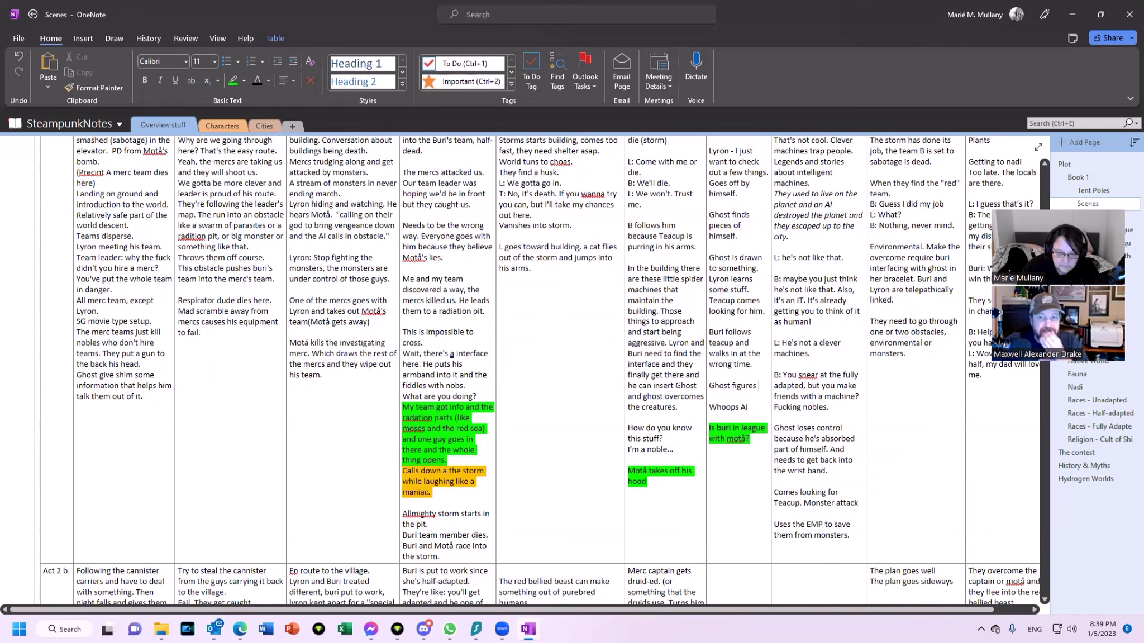
pyautogui.write('out how to turn')
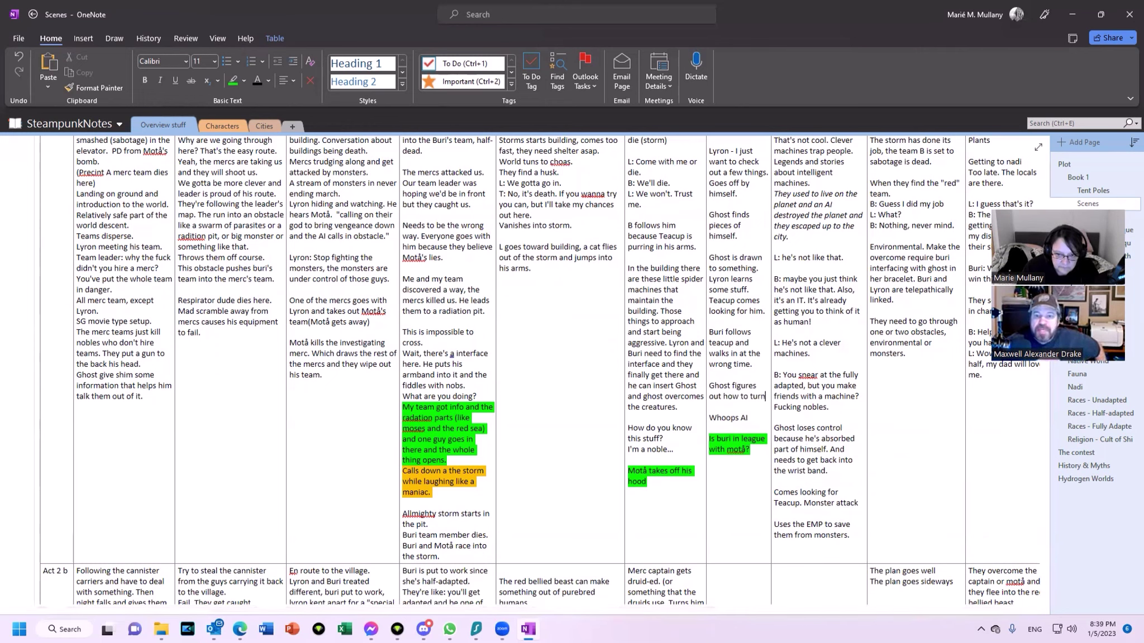
pyautogui.write(' into a hologram.')
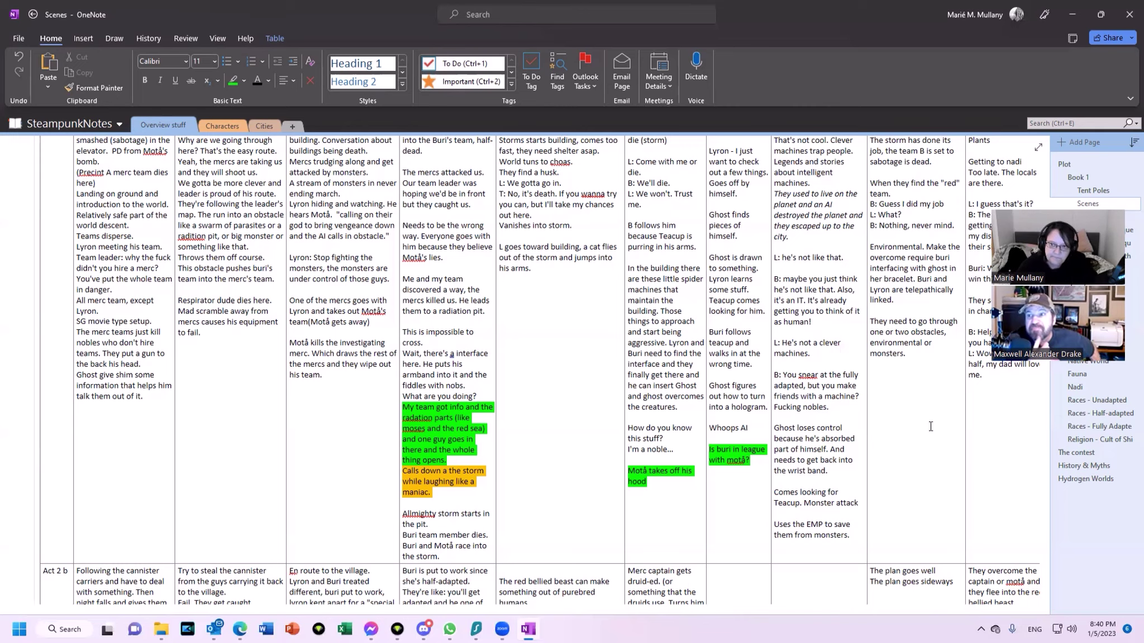
# Step: Replace "Comes looking for Teacup. Monster attack" in Act 2 Scene 8 with "EMP defense against the spiders, but this is as dangerous to Ghost."
pyautogui.scroll(3, 933, 441)
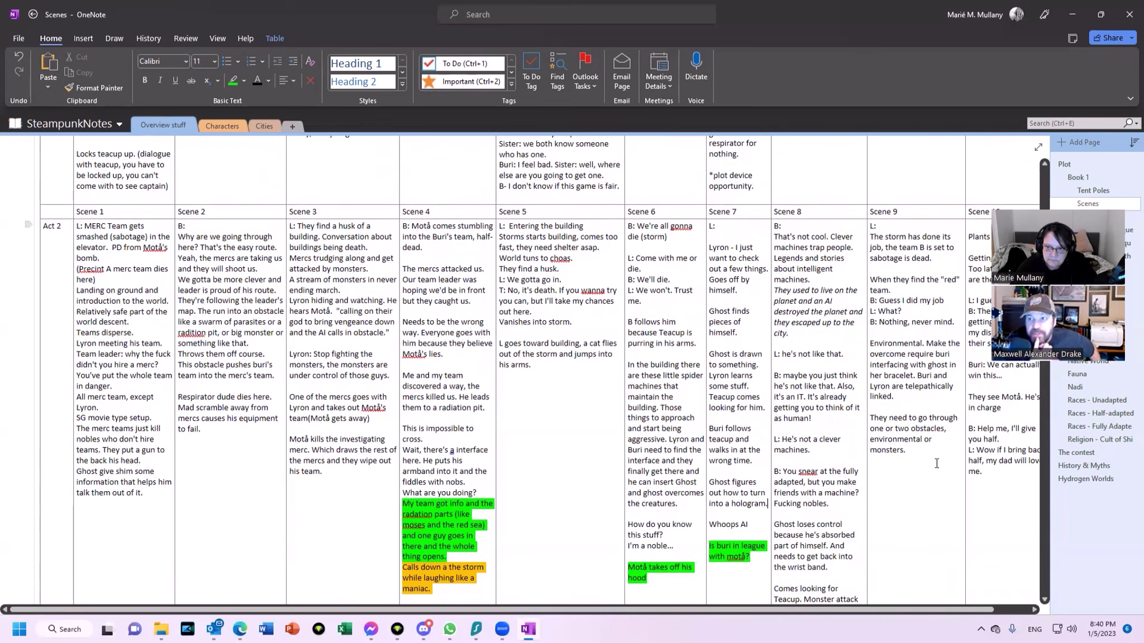
pyautogui.scroll(-3, 936, 463)
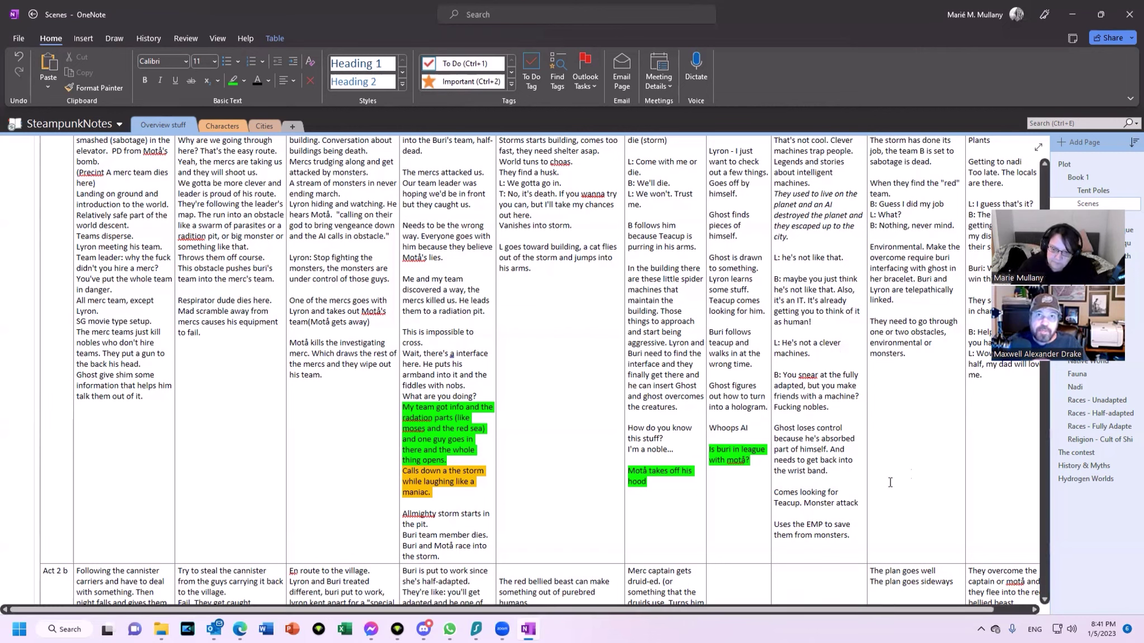
pyautogui.moveTo(862, 502); pyautogui.dragTo(784, 486)
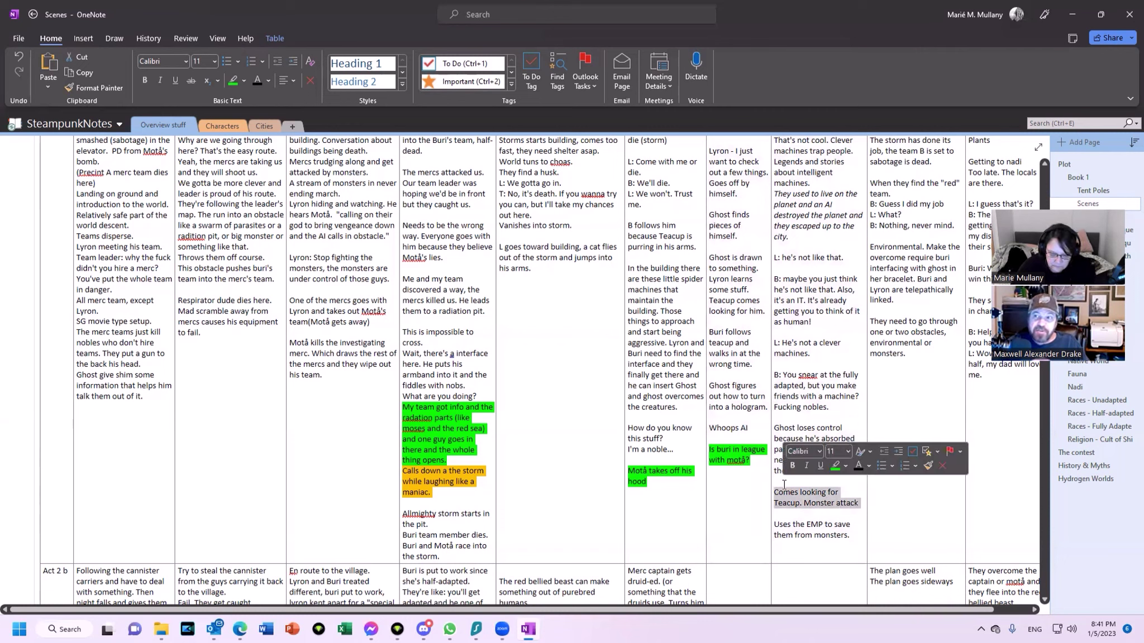
pyautogui.write('EMP')
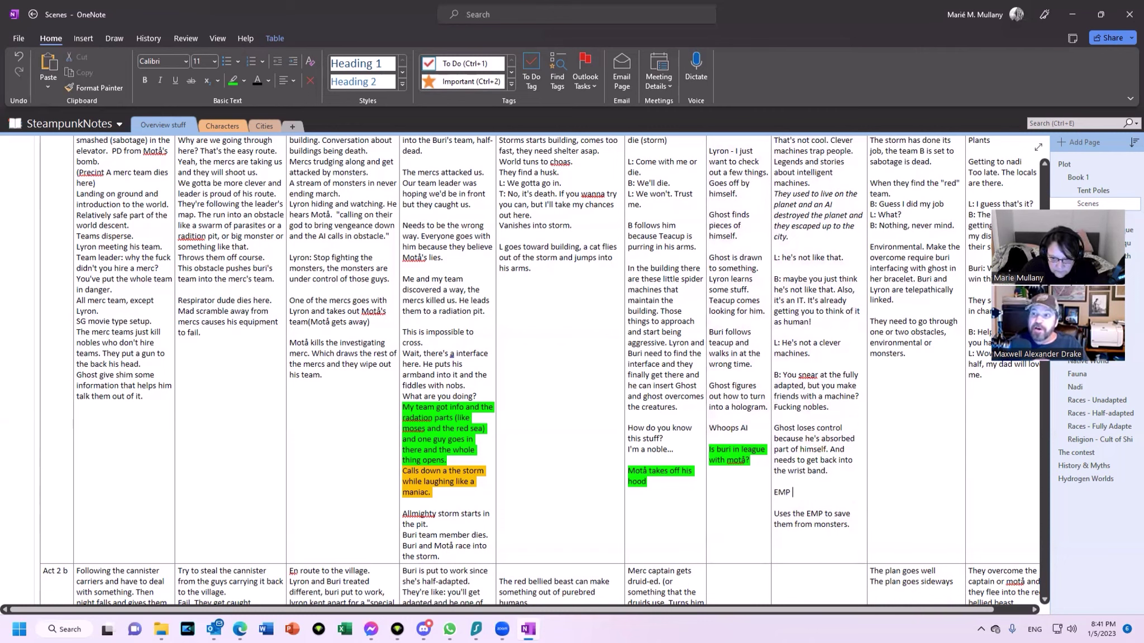
pyautogui.write(' defense')
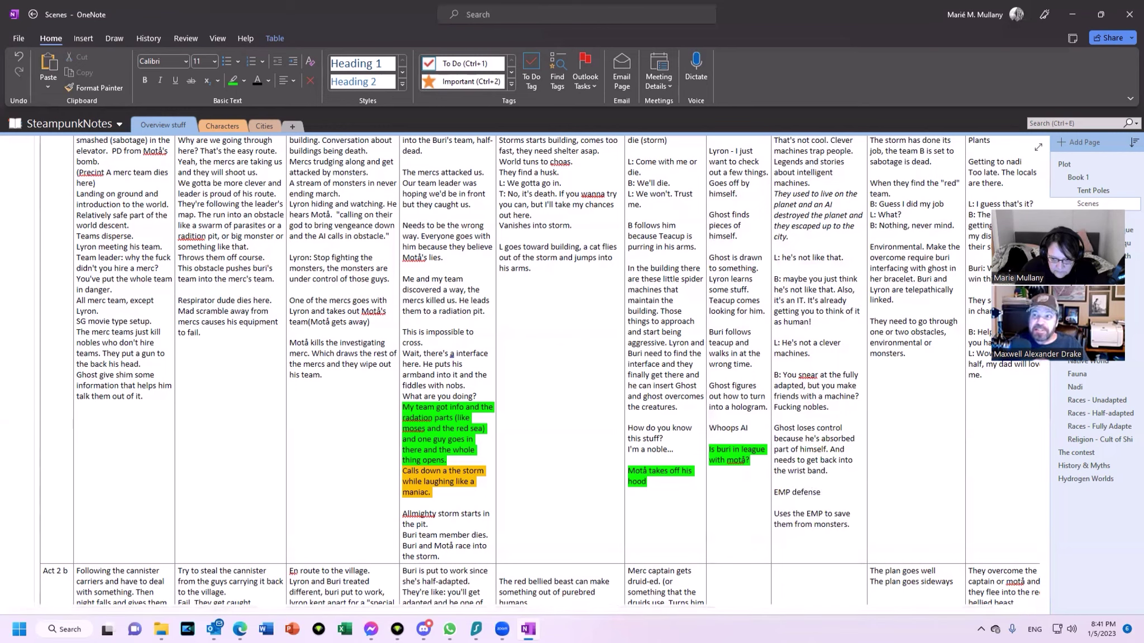
pyautogui.write(' against the')
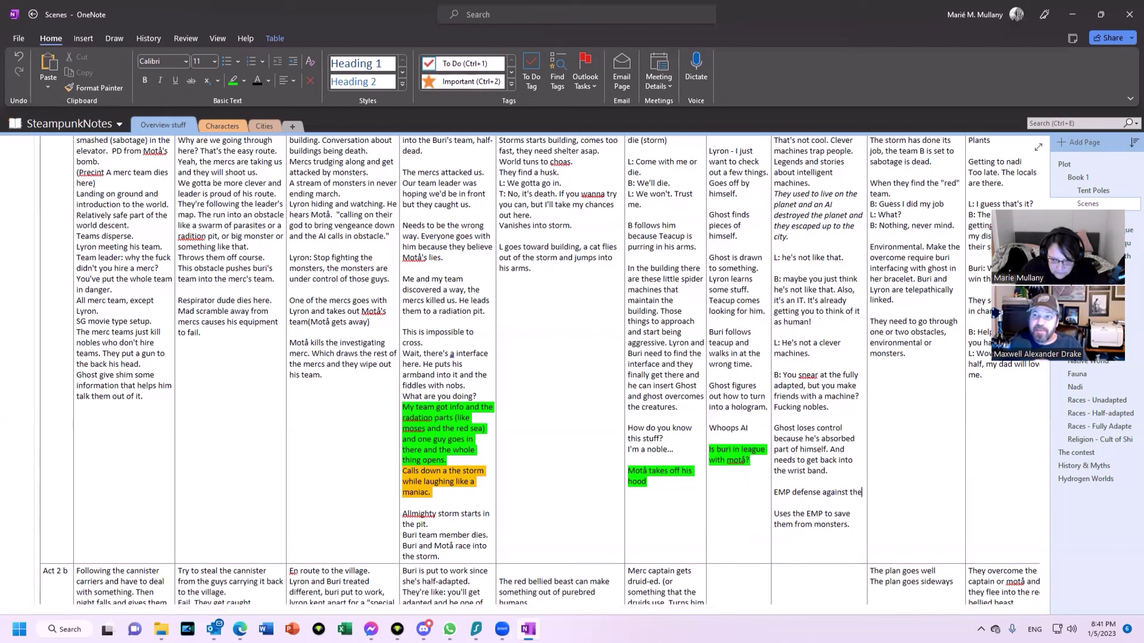
pyautogui.write(' spiders, but this is as danger')
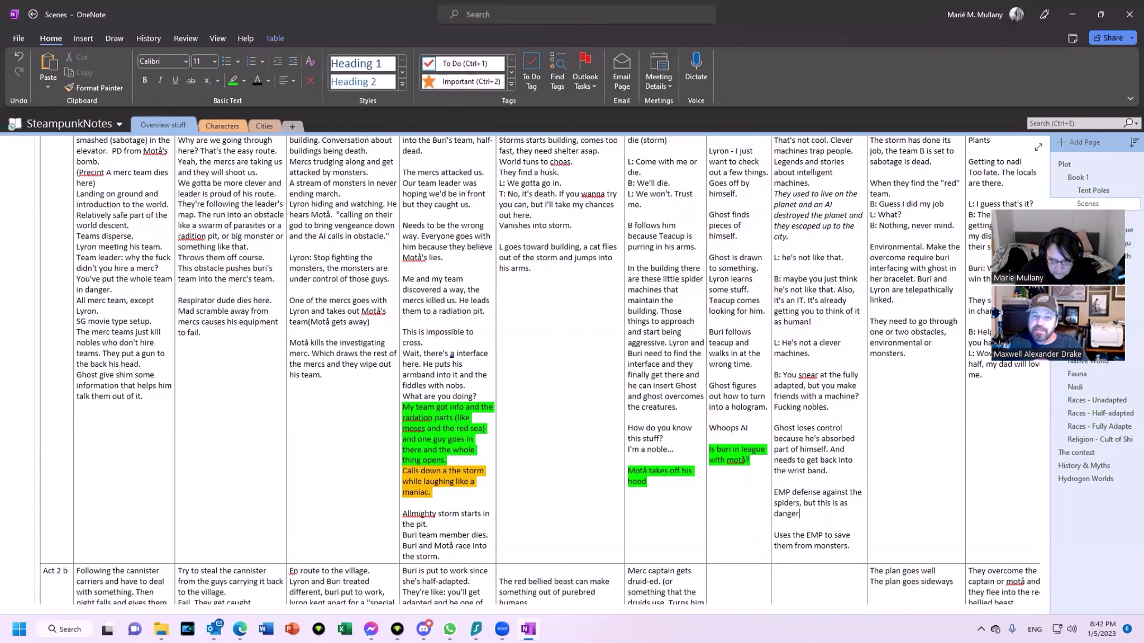
pyautogui.write('ous to Ghost.')
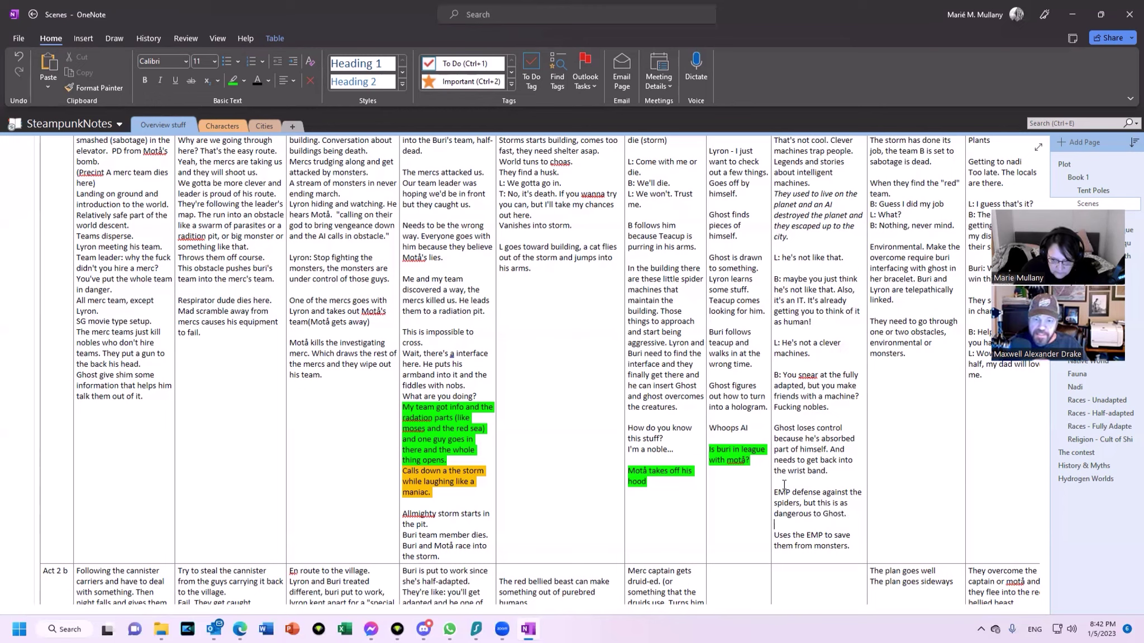
# Step: Delete "Uses the EMP to save them from monsters." from the end of Act 2 Scene 8
pyautogui.hotkey('shift', 'Down')
pyautogui.hotkey('shift', 'Down')
pyautogui.hotkey('shift', 'End')
pyautogui.press('BackSpace')
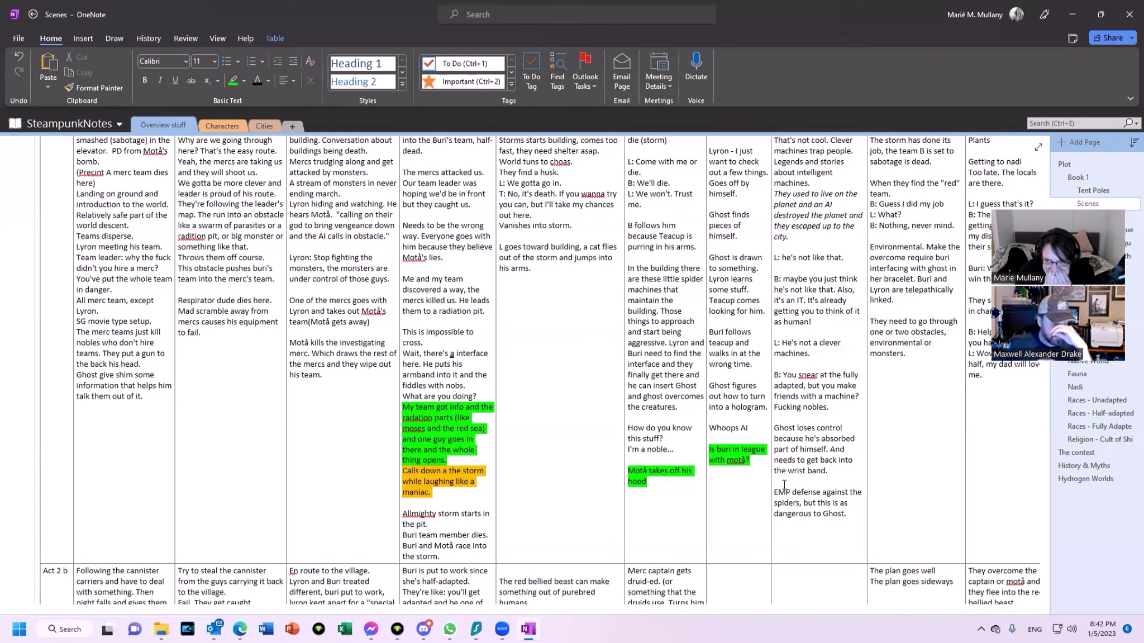
# Step: Add "How to overcome?" at the end of Act 2 Scene 8 and highlight it in red
pyautogui.write('How to over')
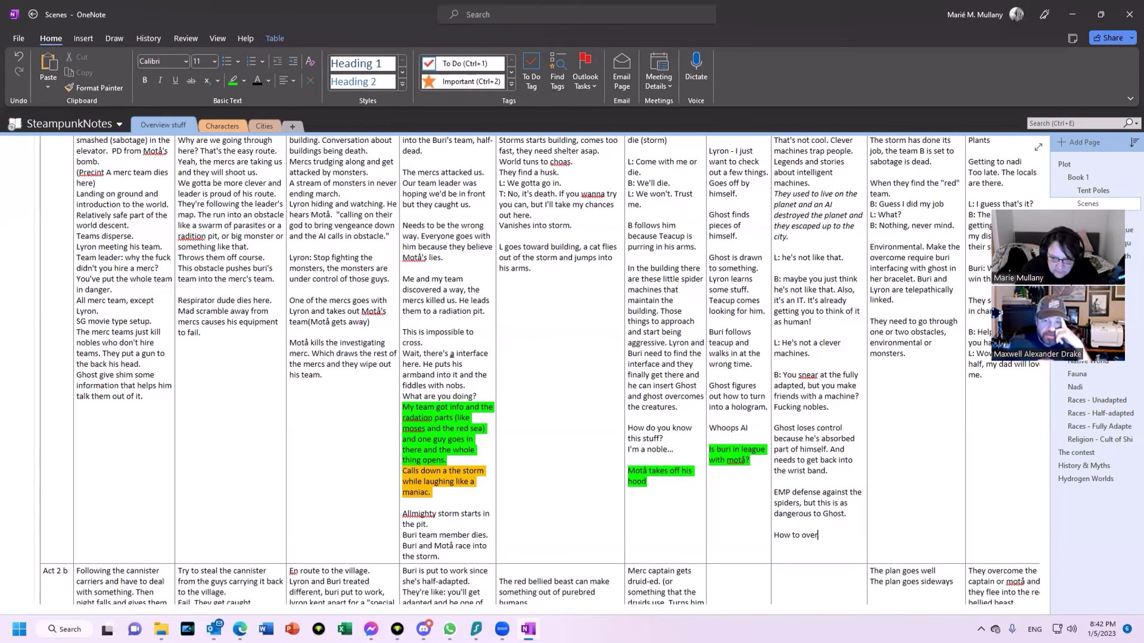
pyautogui.write('come?')
pyautogui.hotkey('shift', 'Home')
pyautogui.click(244, 79)
pyautogui.click(236, 115)
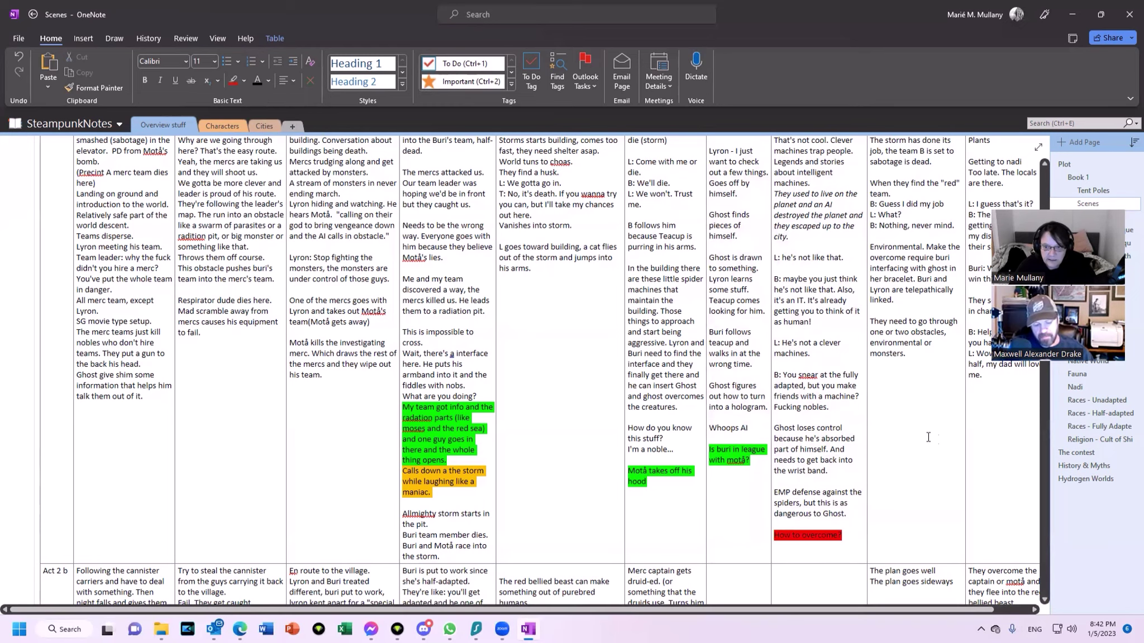
# Step: Add the note "*the mercs thought b & c would work together and take out a." at the end of Act 2 Scene 1
pyautogui.scroll(2, 964, 412)
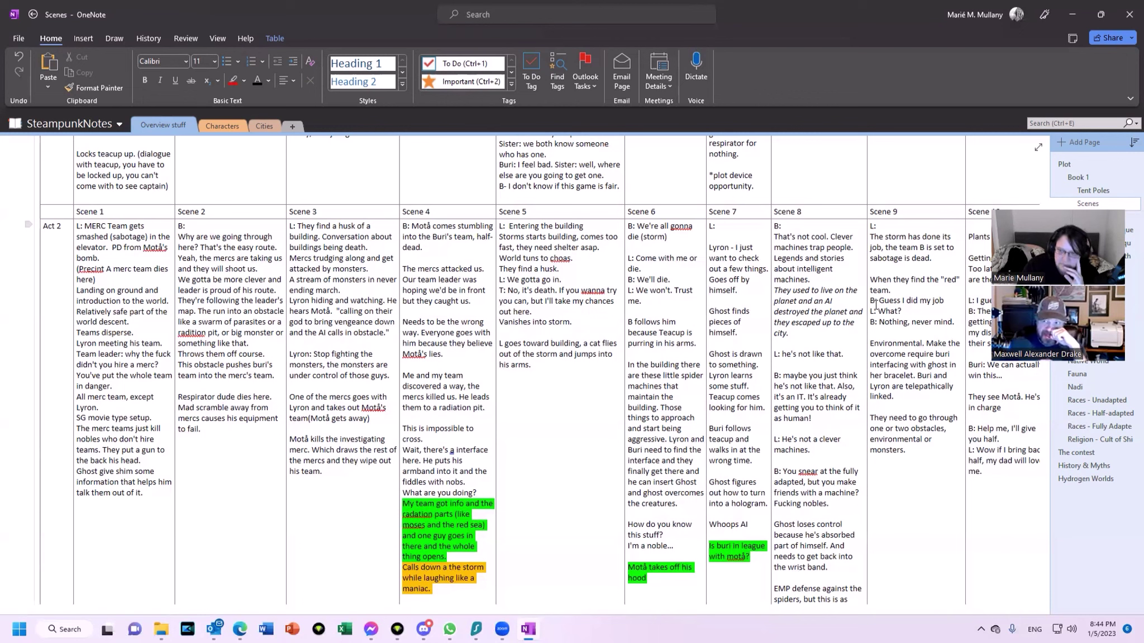
pyautogui.click(161, 502)
pyautogui.write('*')
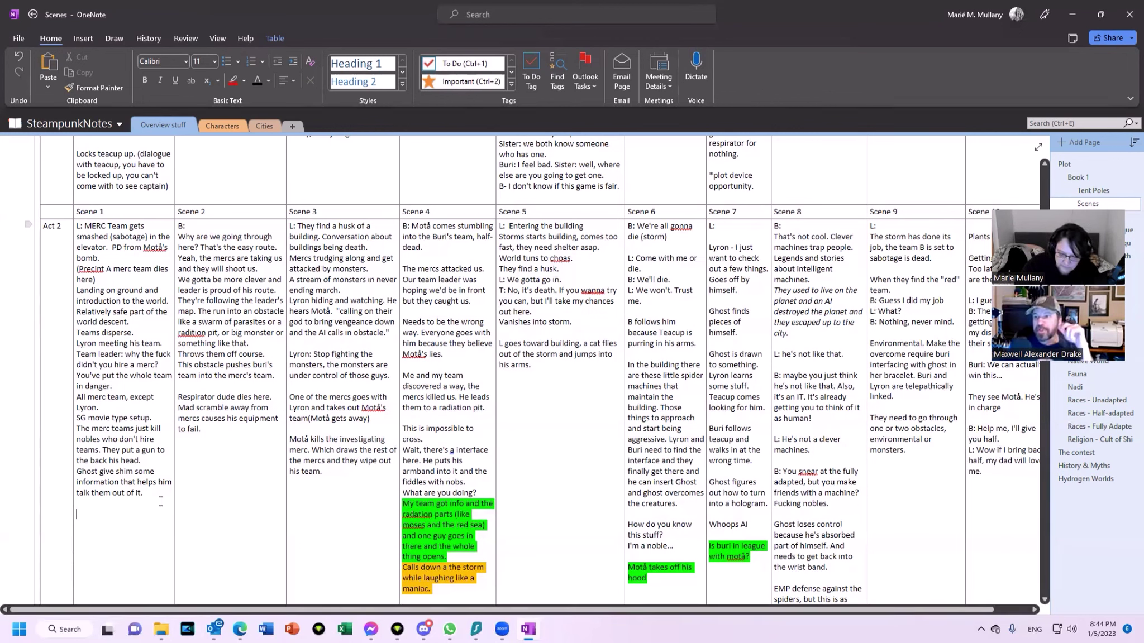
pyautogui.write('the merc')
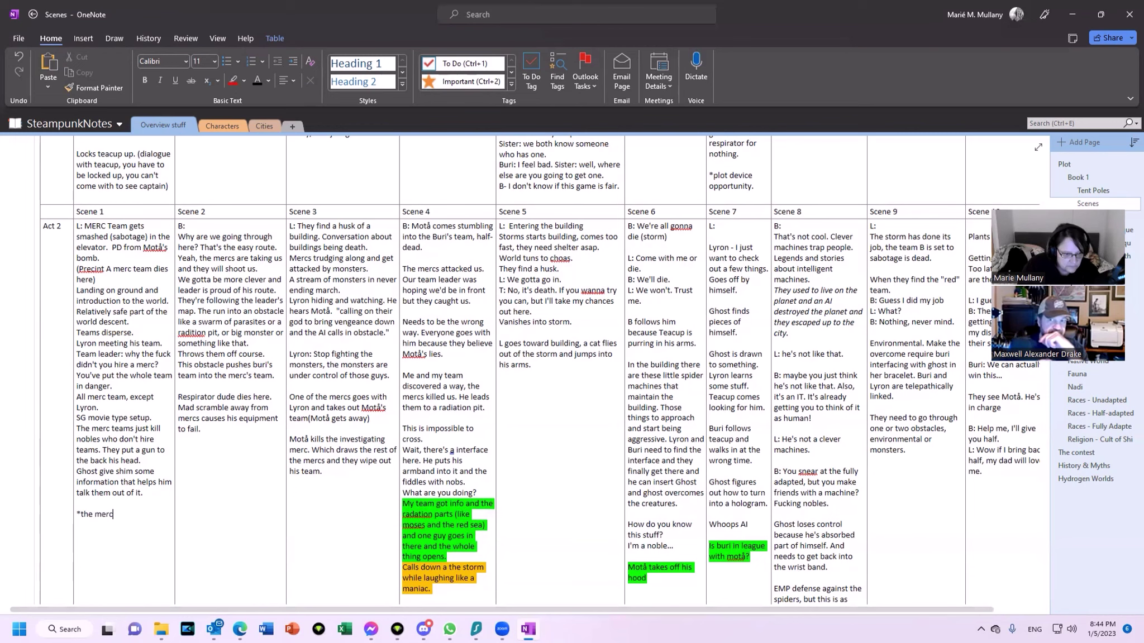
pyautogui.write('s thought ')
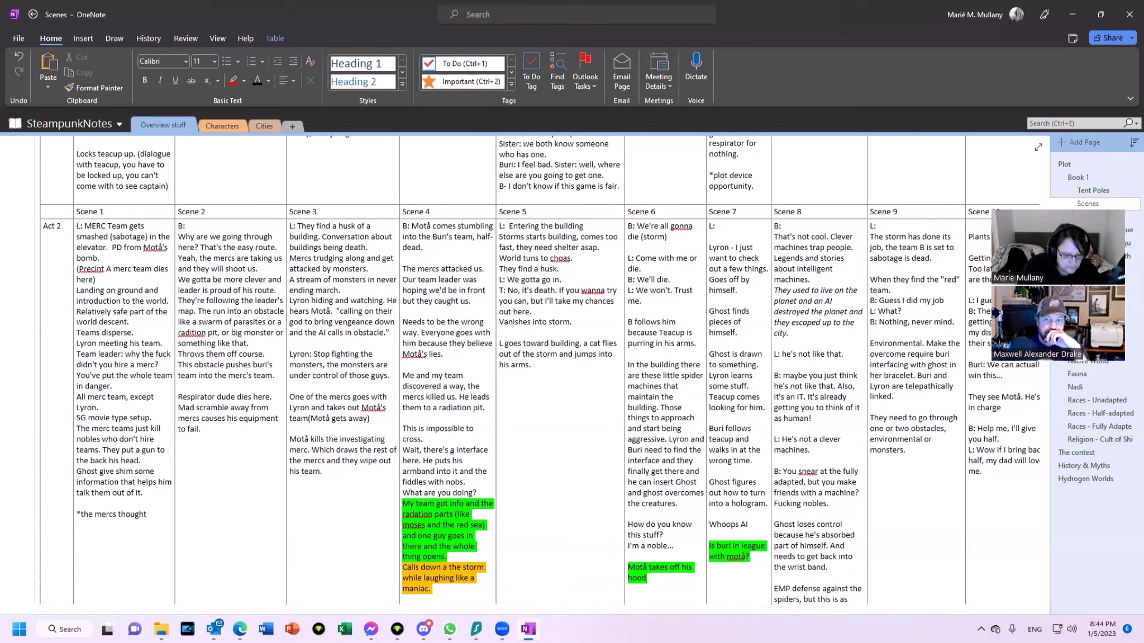
pyautogui.write('b & c would work together and take out a.')
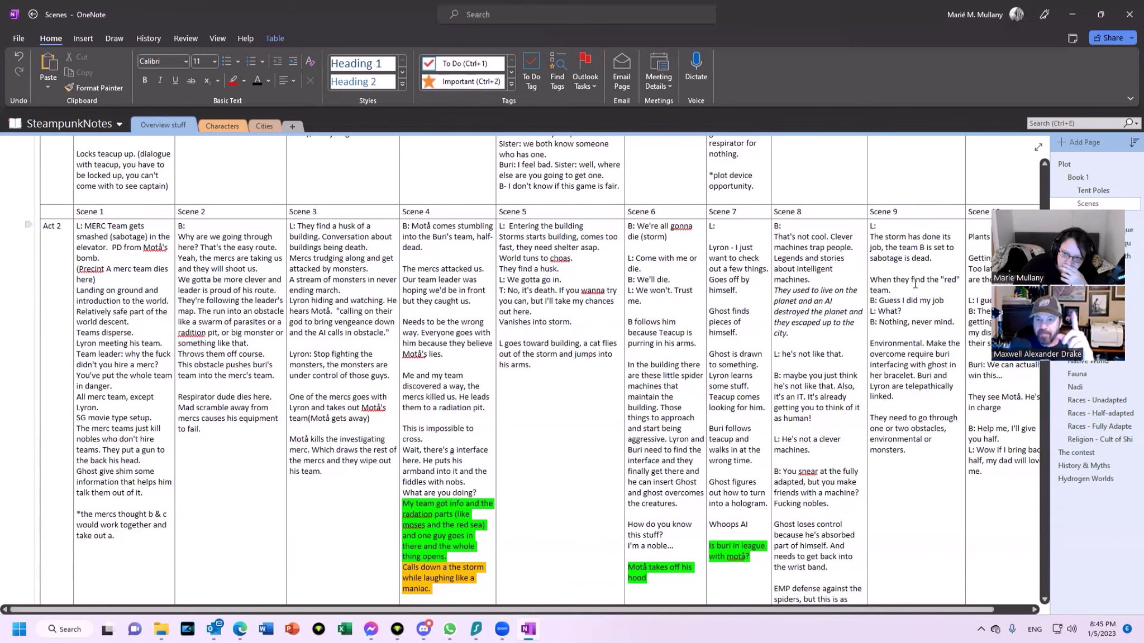
# Step: In Act 2 Scene 9, highlight the opening from "The storm has done its job" through "Nothing, never mind." in red and add "Second half of the scene in" below
pyautogui.moveTo(871, 235); pyautogui.dragTo(957, 328)
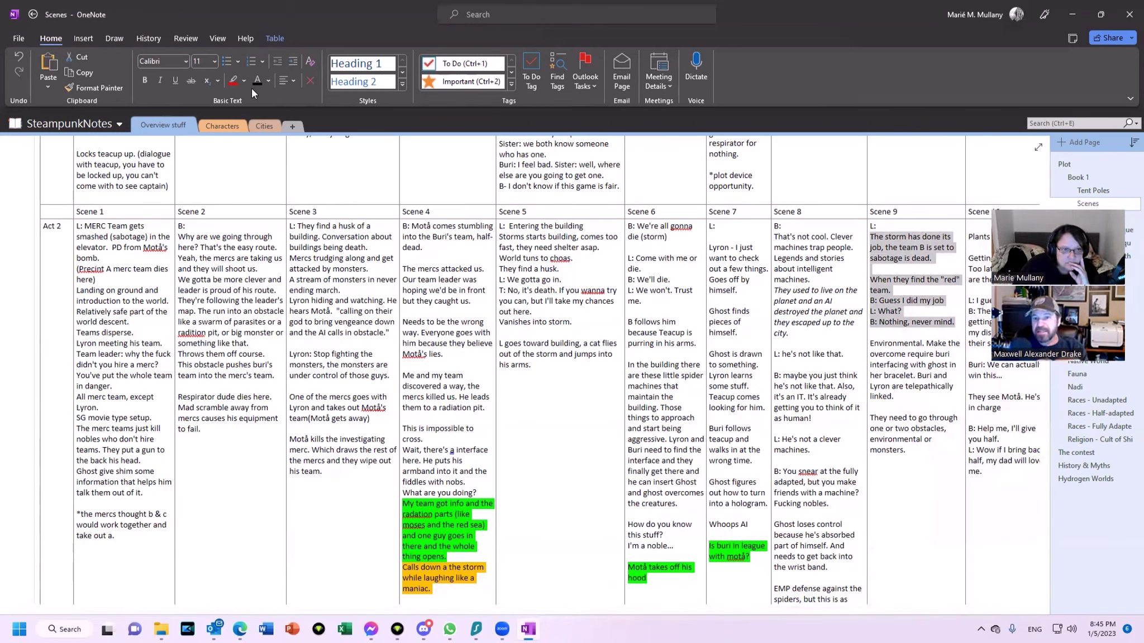
pyautogui.click(233, 81)
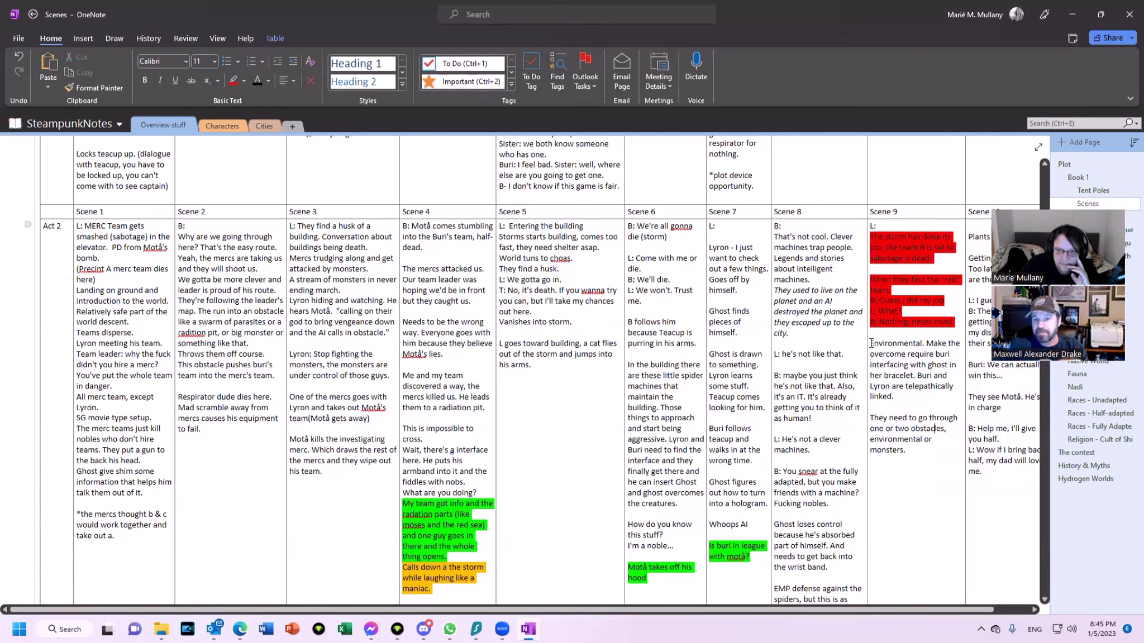
pyautogui.press('Return')
pyautogui.press('Return')
pyautogui.press('Up')
pyautogui.write('Ghost')
pyautogui.press('BackSpace')
pyautogui.press('BackSpace')
pyautogui.press('BackSpace')
pyautogui.press('BackSpace')
pyautogui.press('BackSpace')
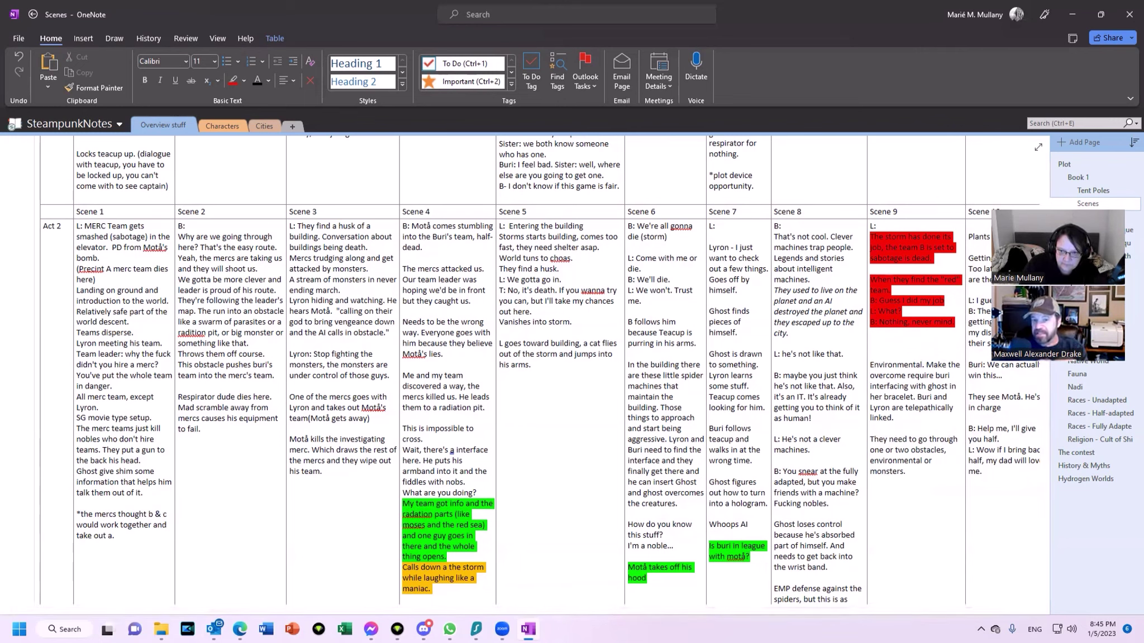
pyautogui.write('Second ha')
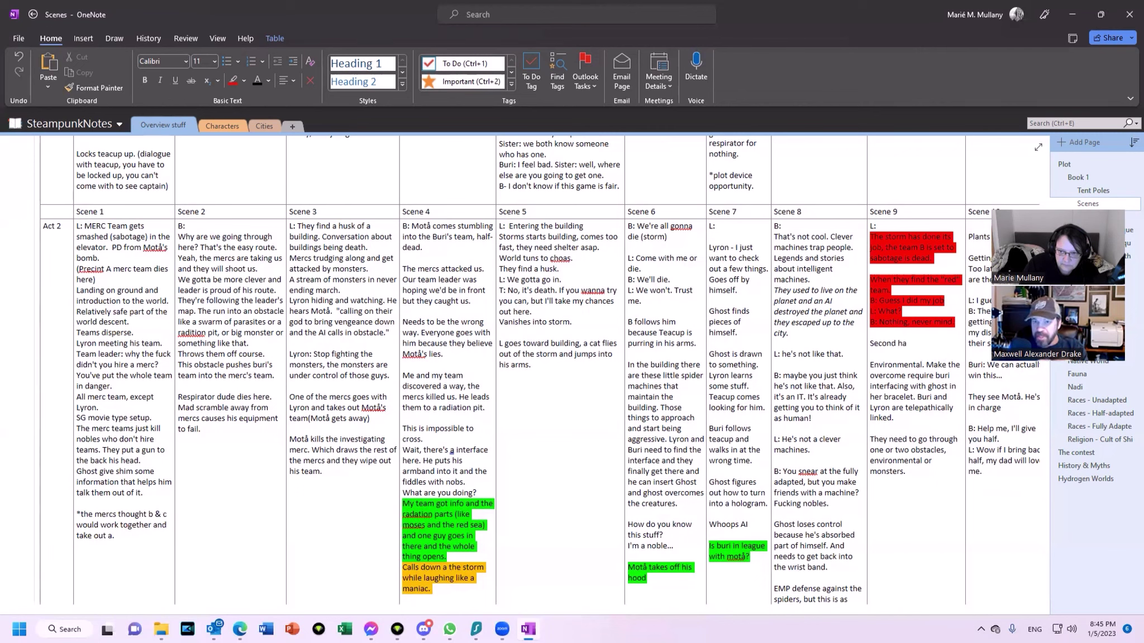
pyautogui.write('lf of the scent')
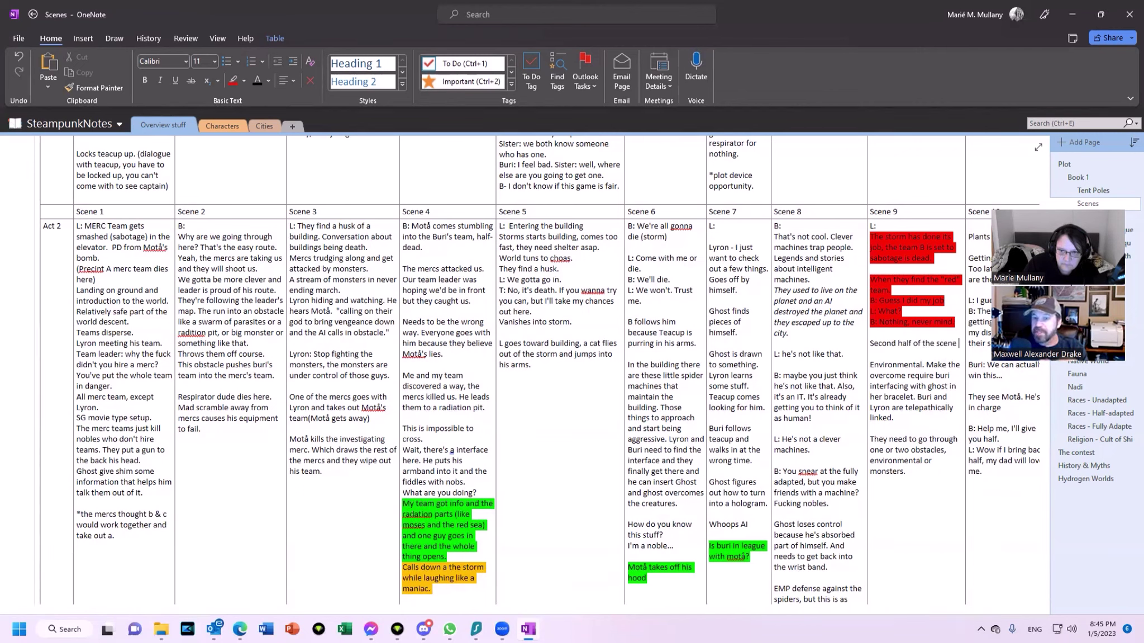
pyautogui.write(' in')
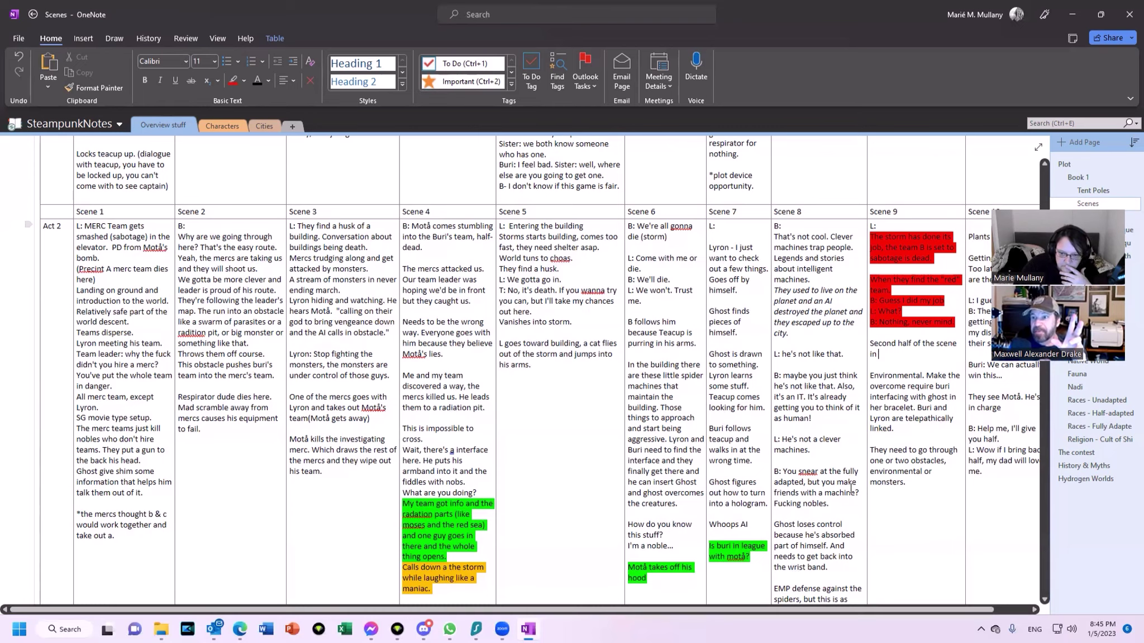
# Step: Add the line "G: I hate to interrupt but I'm losing control of the monster." after the wrist band paragraph in Act 2 Scene 8
pyautogui.scroll(-3, 783, 442)
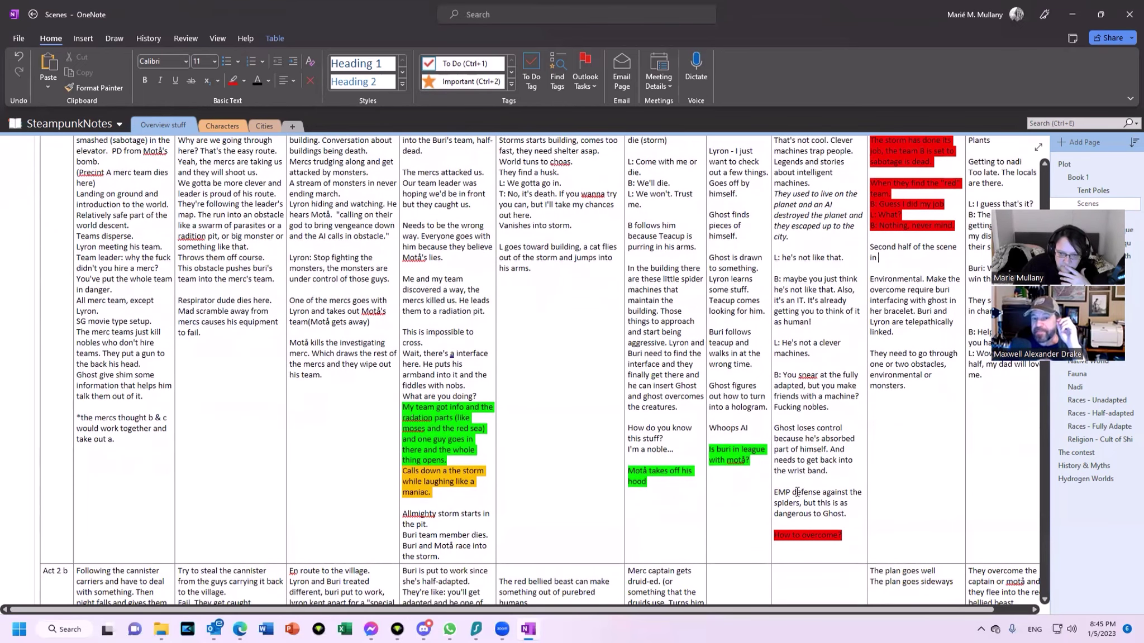
pyautogui.click(846, 467)
pyautogui.press('Return')
pyautogui.write('I hate to')
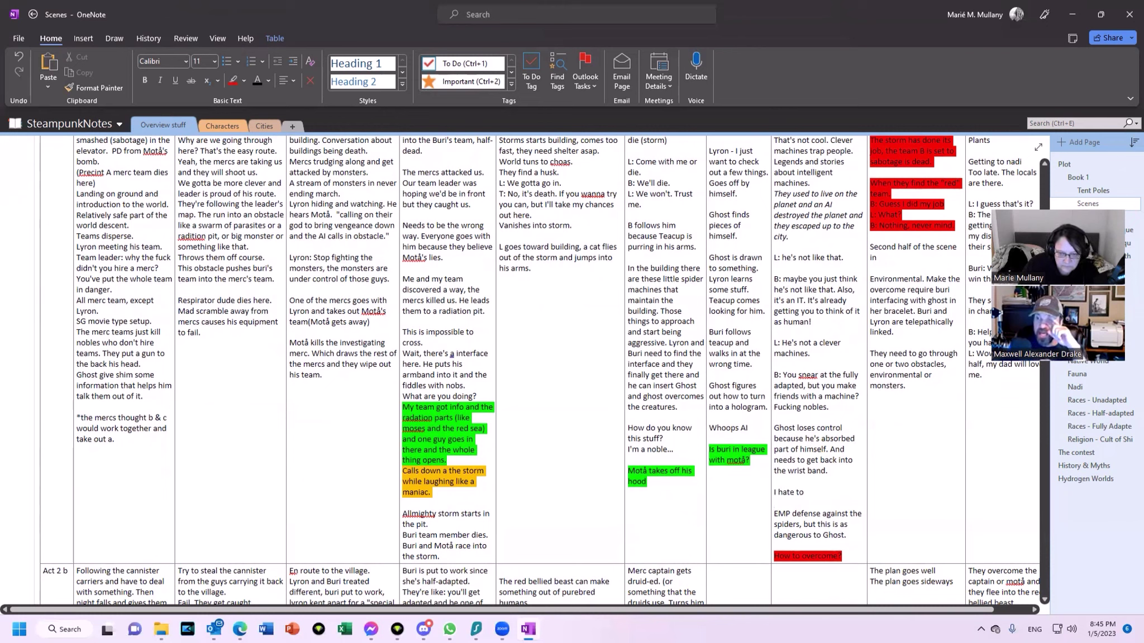
pyautogui.write(' inter')
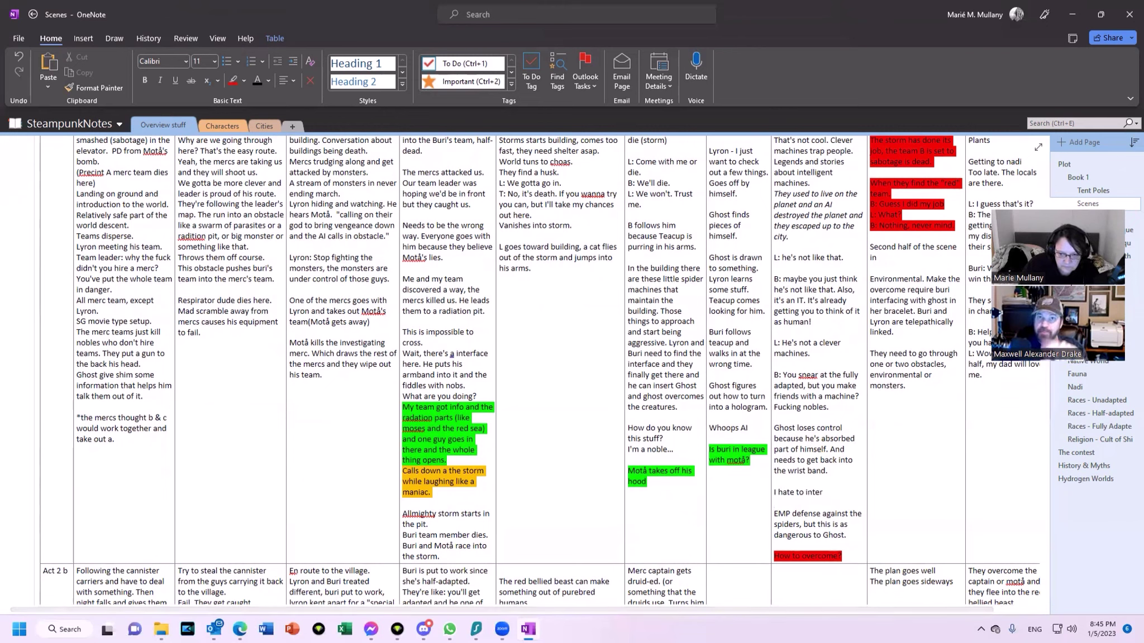
pyautogui.click(776, 493)
pyautogui.write('G:')
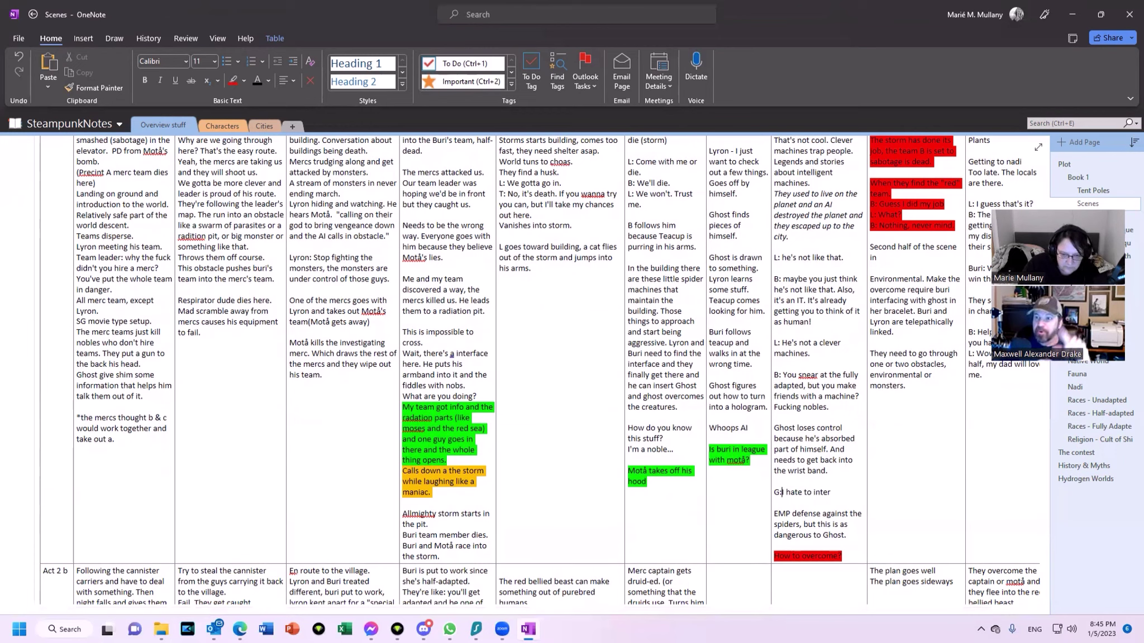
pyautogui.press('End')
pyautogui.write('rup')
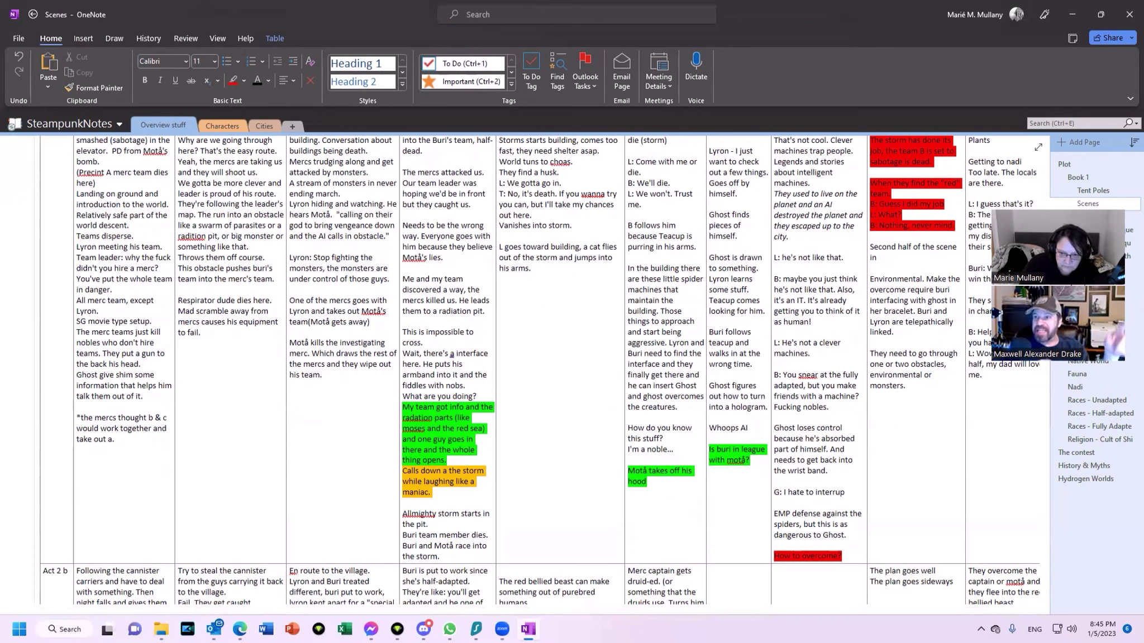
pyautogui.write('t but ')
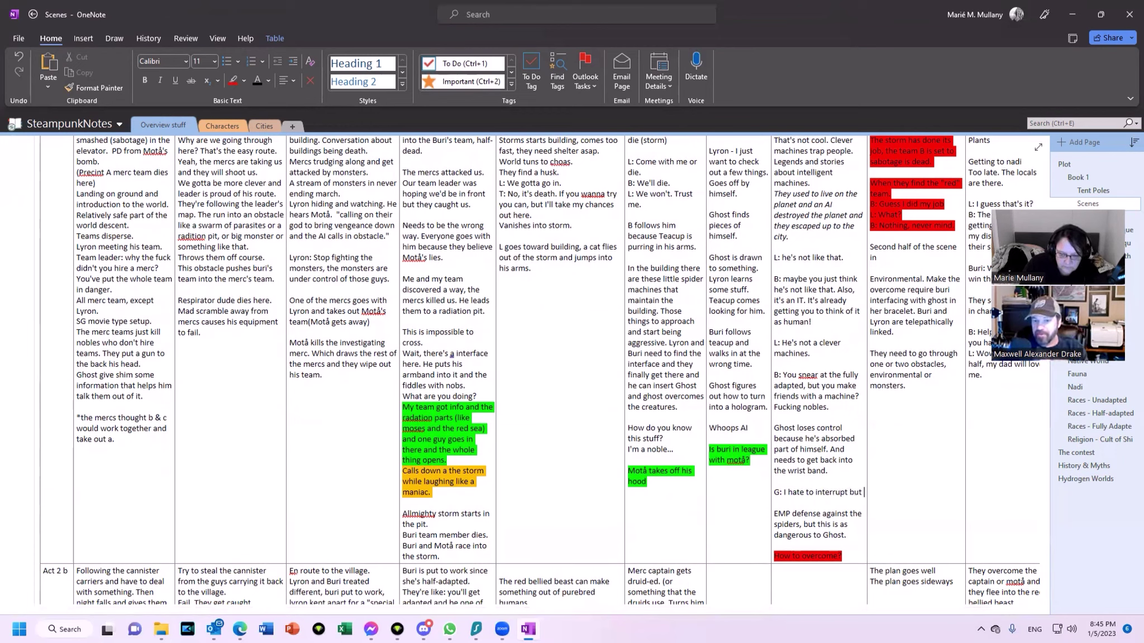
pyautogui.write('we have to')
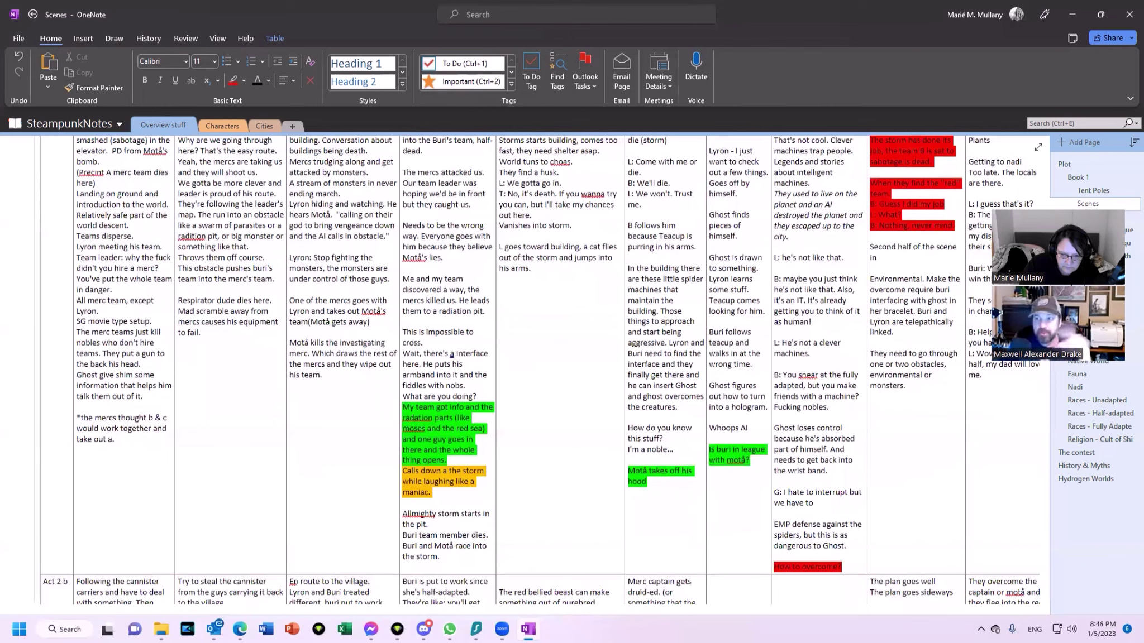
pyautogui.press('BackSpace')
pyautogui.press('BackSpace')
pyautogui.press('BackSpace')
pyautogui.press('BackSpace')
pyautogui.press('BackSpace')
pyautogui.press('BackSpace')
pyautogui.press('BackSpace')
pyautogui.press('BackSpace')
pyautogui.press('BackSpace')
pyautogui.press('BackSpace')
pyautogui.press('BackSpace')
pyautogui.write('I')
pyautogui.write("'m losing th")
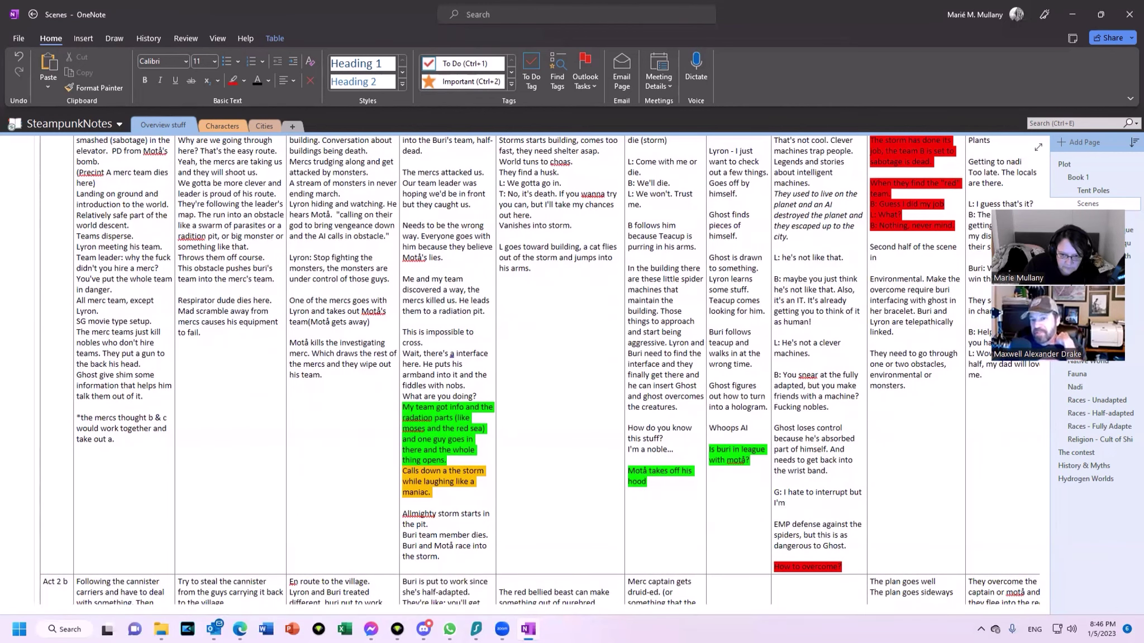
pyautogui.press('BackSpace')
pyautogui.press('BackSpace')
pyautogui.write('co')
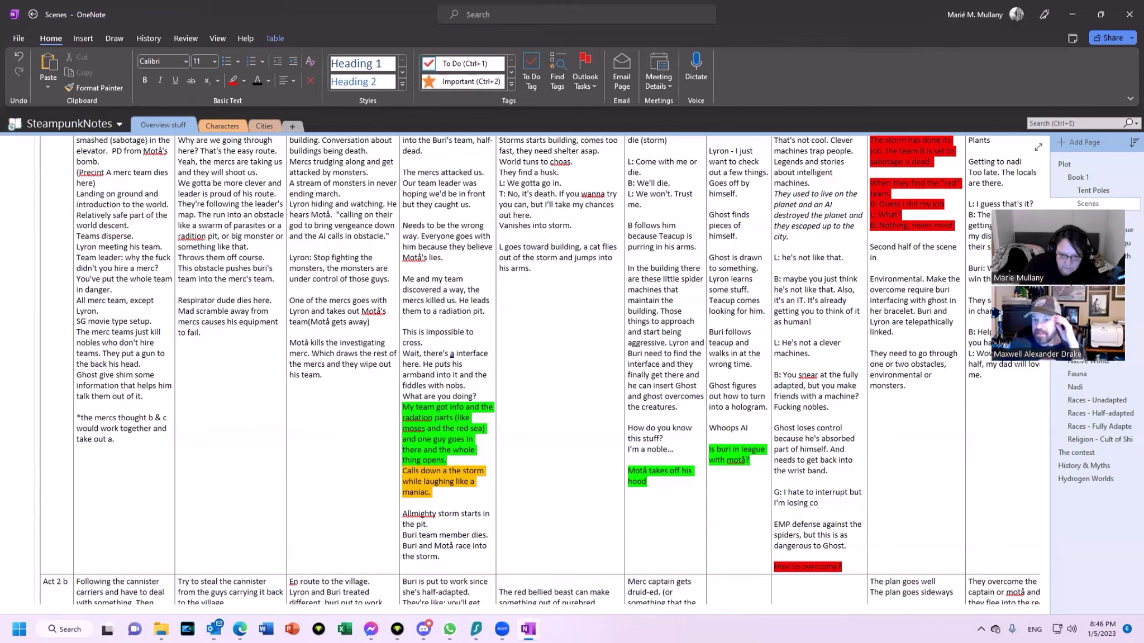
pyautogui.write('ntrol of the monster.')
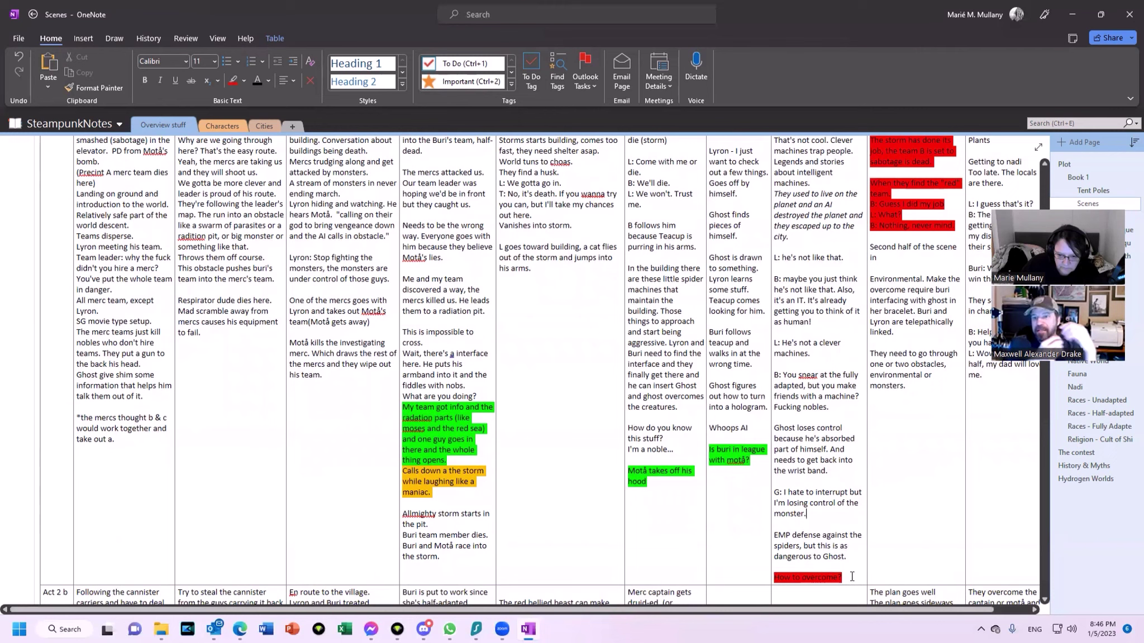
# Step: Move the "EMP defense against the spiders" paragraph and "How to overcome?" from Act 2 Scene 8 to below "Second half of the scene in" in Scene 9
pyautogui.moveTo(850, 578); pyautogui.dragTo(780, 532)
pyautogui.hotkey('ctrl', 'c')
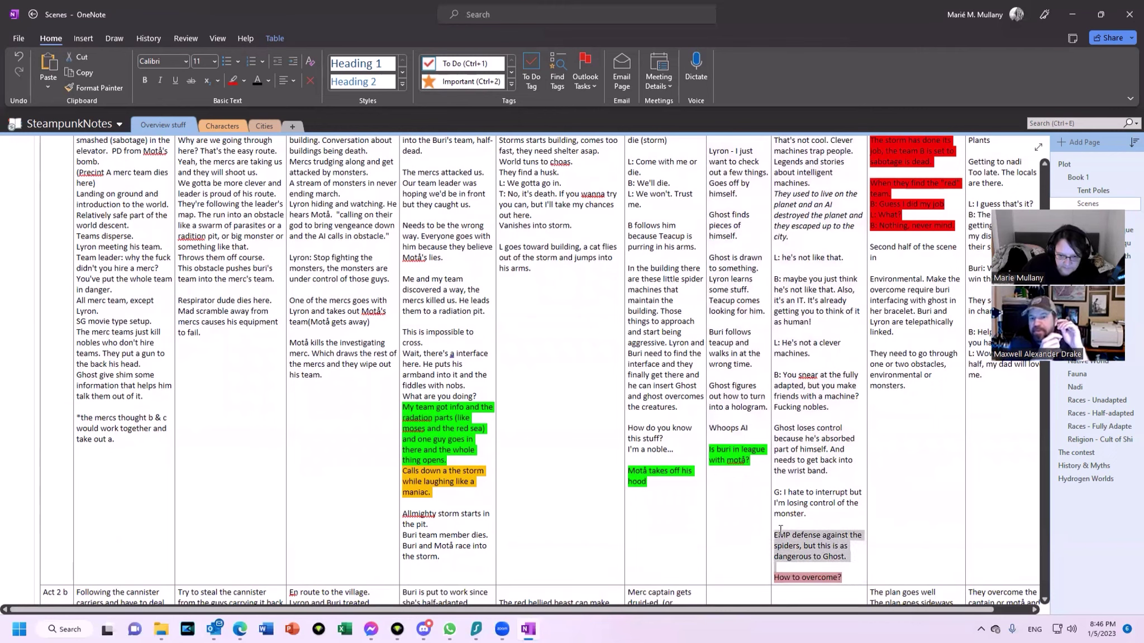
pyautogui.press('Delete')
pyautogui.click(888, 258)
pyautogui.press('Return')
pyautogui.press('Return')
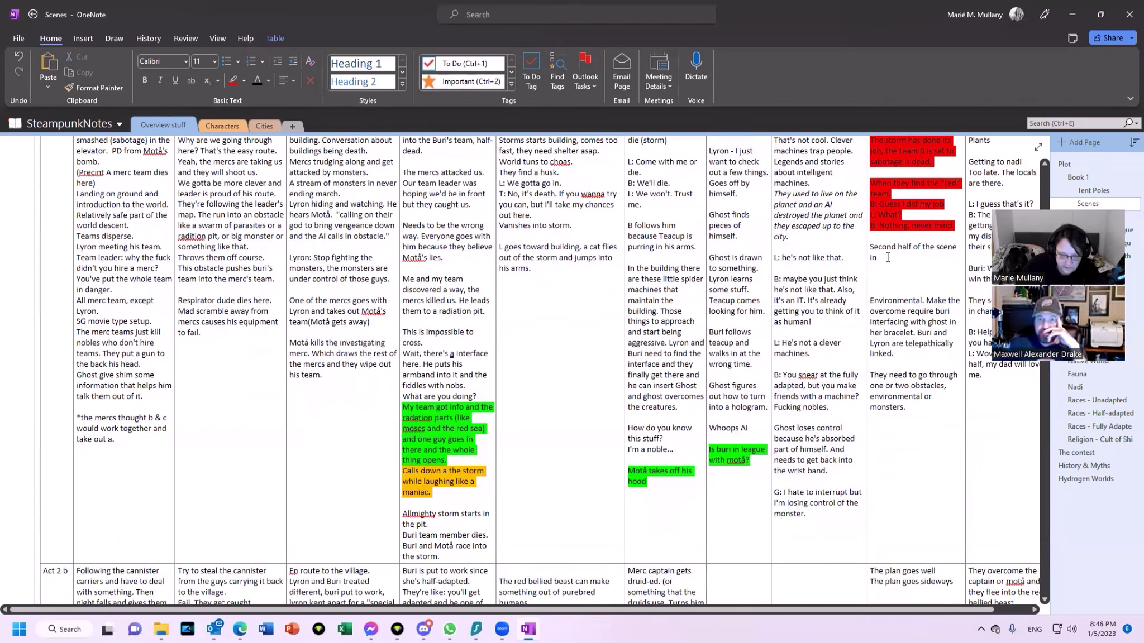
pyautogui.hotkey('ctrl', 'v')
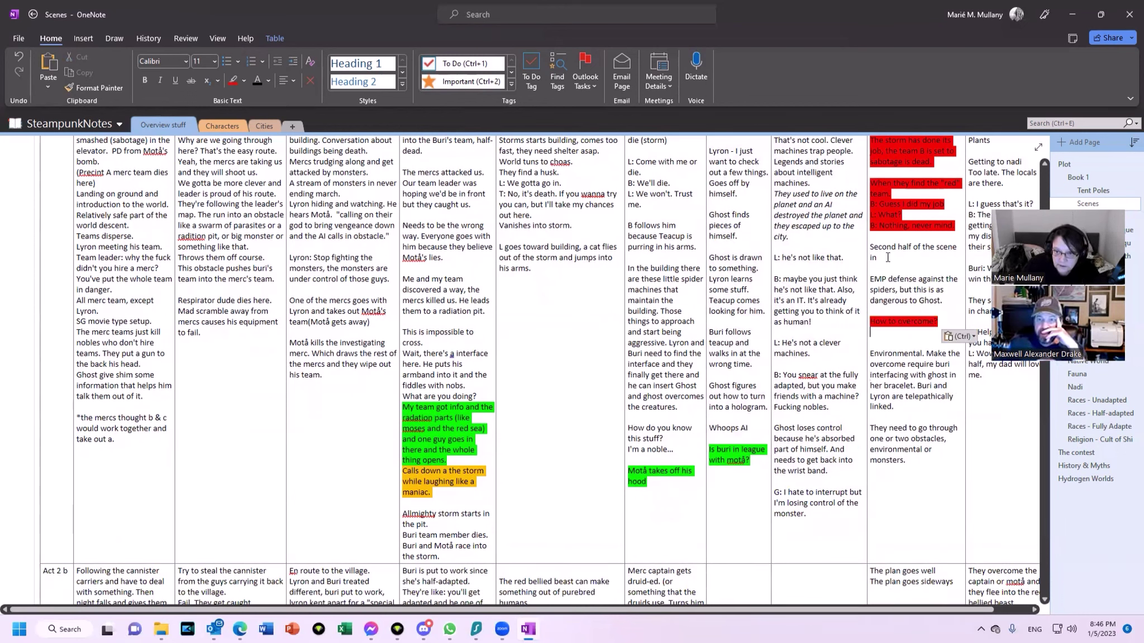
# Step: Delete "Environmental." and the closing sentence "They need to go through one or two obstacles, environmental or monsters." from Act 2 Scene 9
pyautogui.hotkey('shift', 'Down')
pyautogui.hotkey('shift', 'Down')
pyautogui.hotkey('shift', 'Down')
pyautogui.hotkey('shift', 'Down')
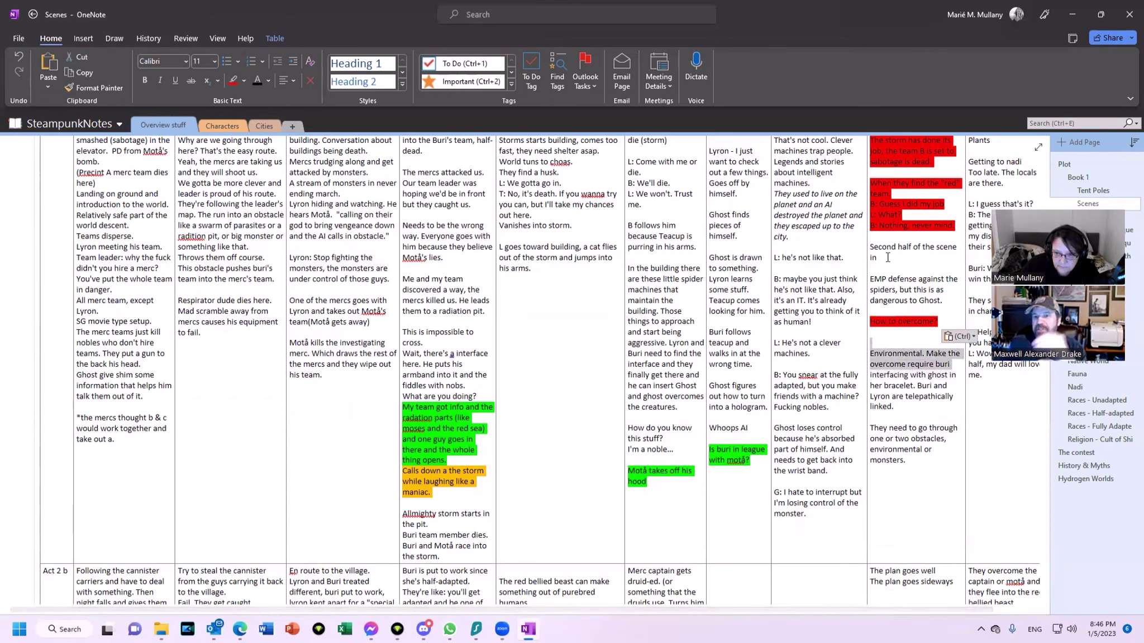
pyautogui.hotkey('shift', 'Up')
pyautogui.hotkey('shift', 'Up')
pyautogui.press('Delete')
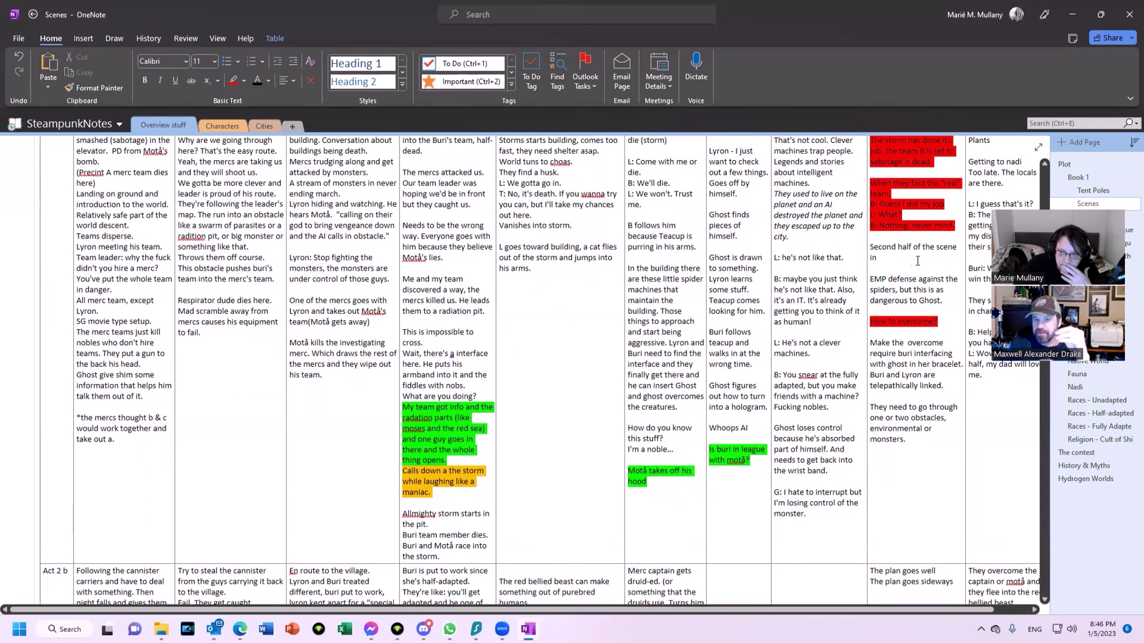
pyautogui.moveTo(906, 439); pyautogui.dragTo(881, 402)
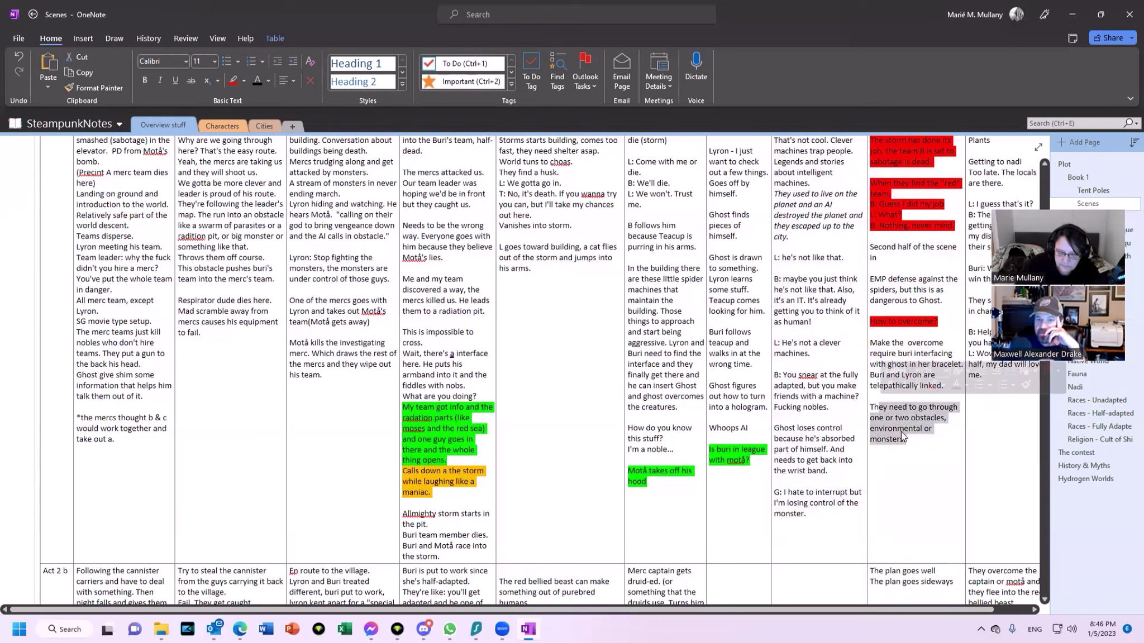
pyautogui.press('Delete')
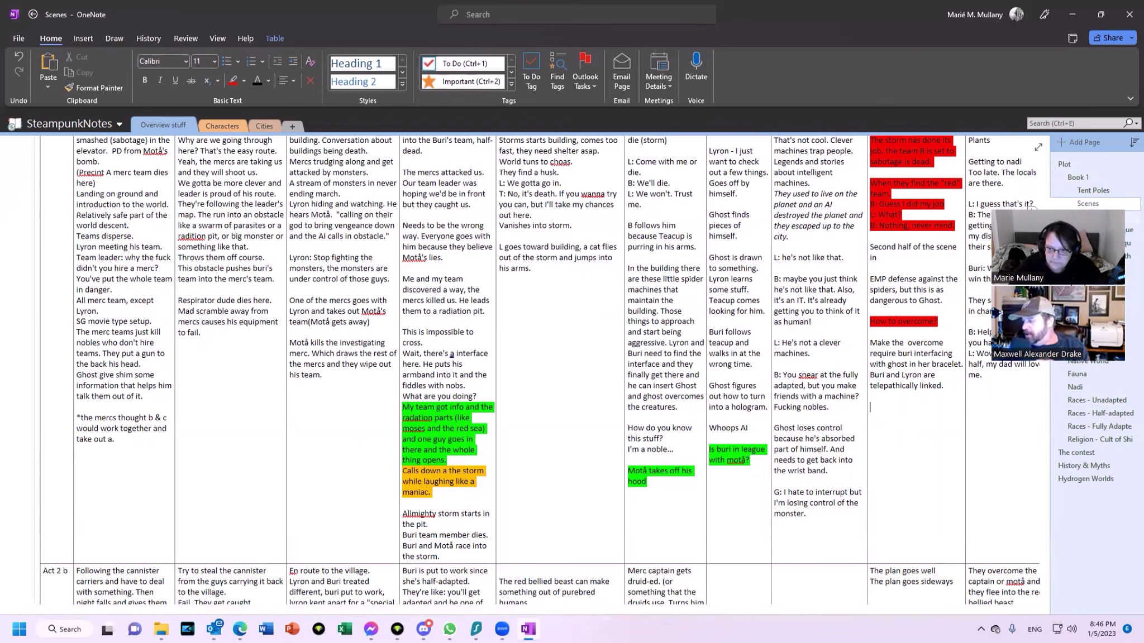
# Step: Review the scene notes of Act 2, Act 2 b and Act 3 across to Scene 10
pyautogui.moveTo(1032, 210); pyautogui.dragTo(1043, 402)
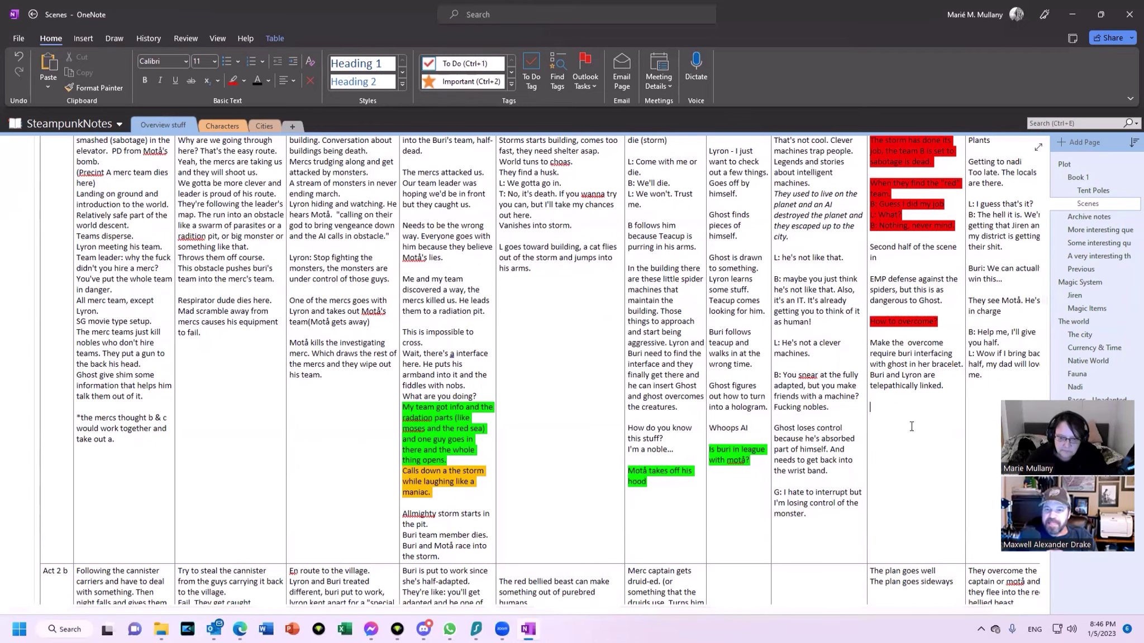
pyautogui.moveTo(794, 607); pyautogui.dragTo(848, 614)
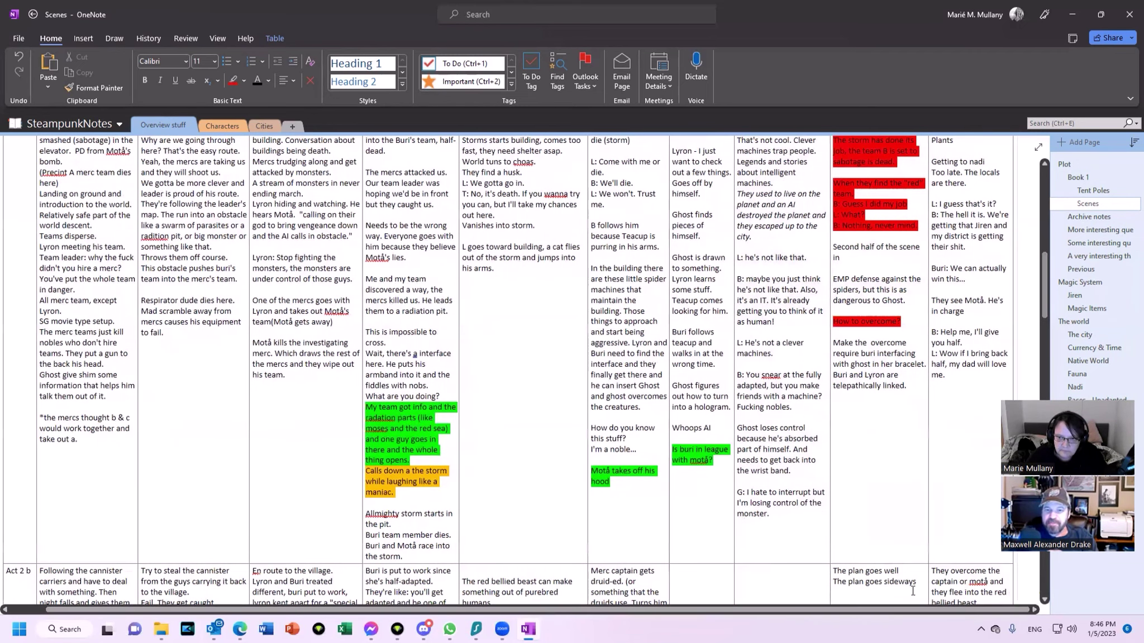
pyautogui.scroll(3, 933, 549)
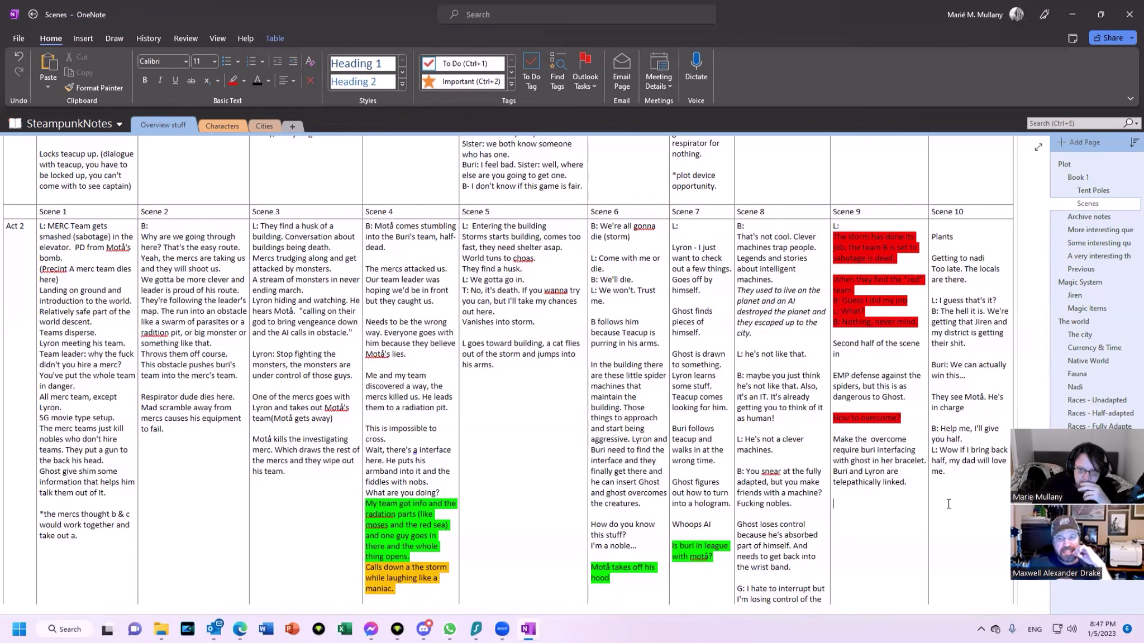
pyautogui.scroll(-3, 948, 504)
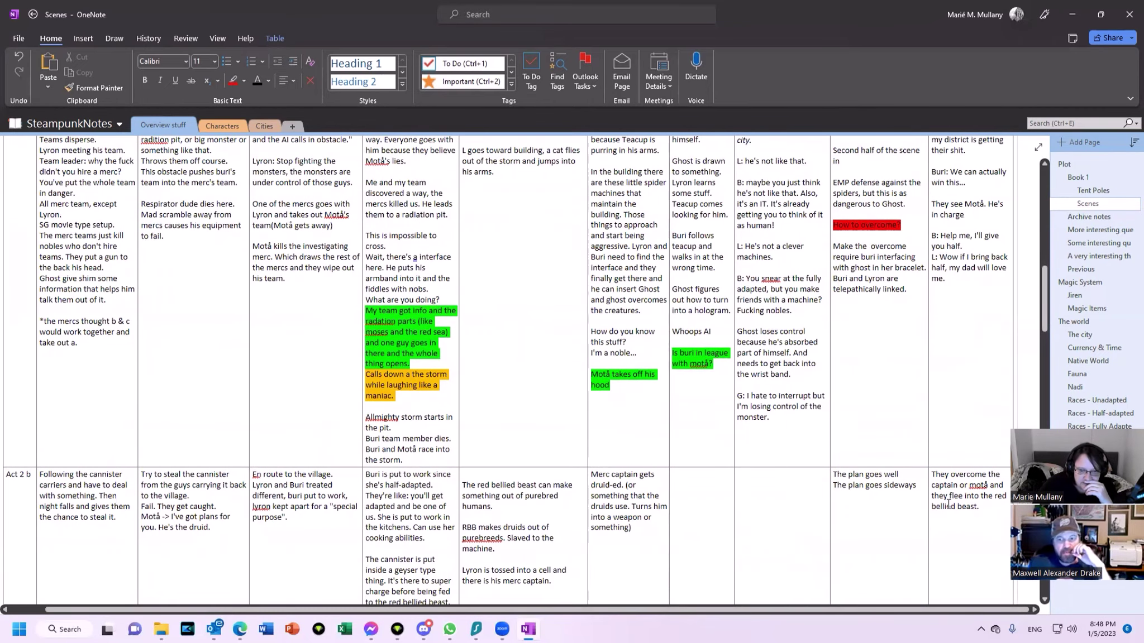
pyautogui.scroll(-2, 949, 504)
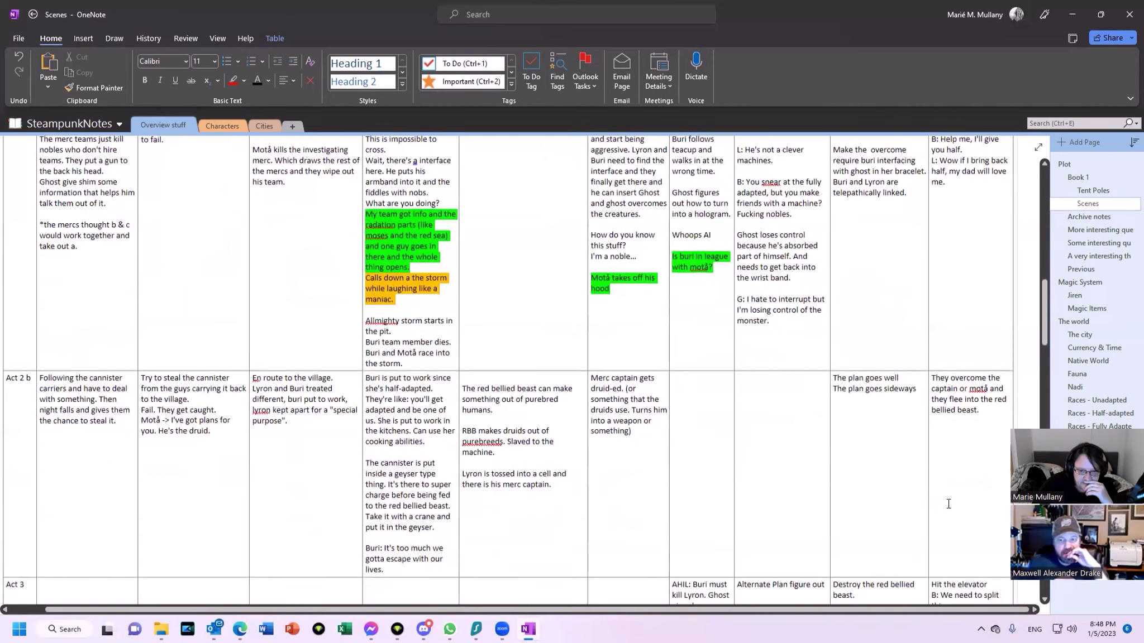
pyautogui.scroll(-2, 948, 504)
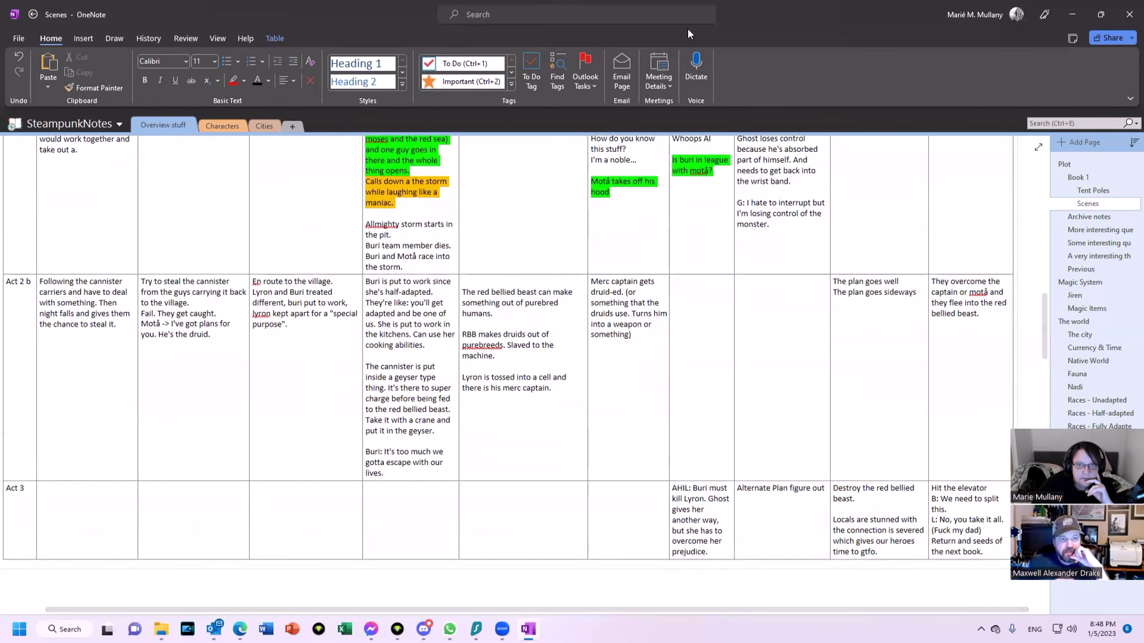
pyautogui.scroll(2, 773, 194)
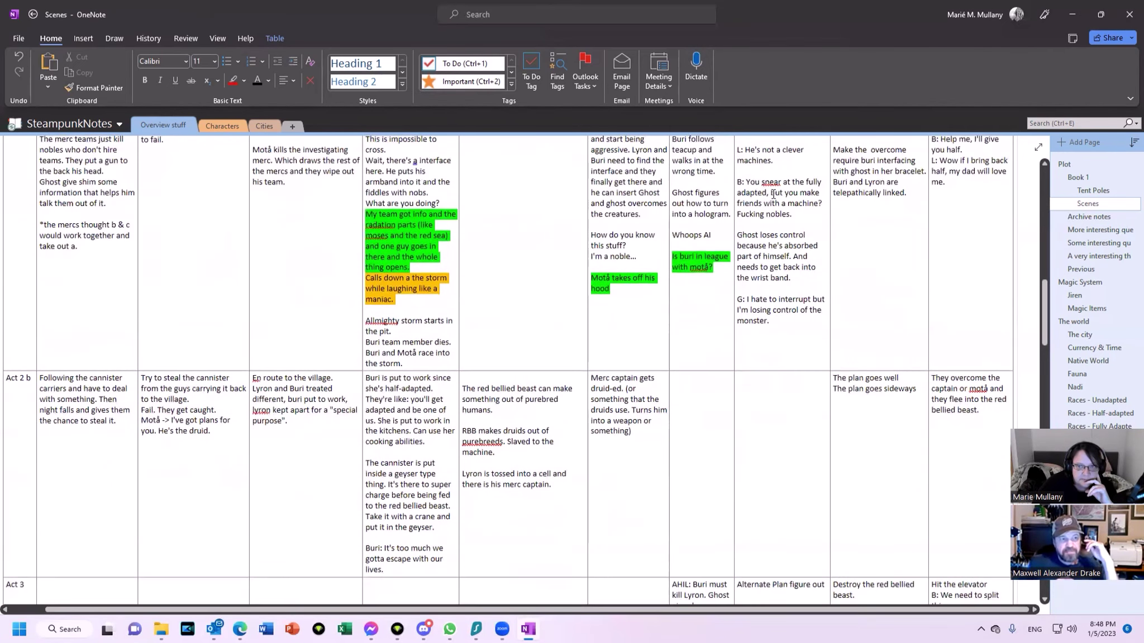
pyautogui.scroll(4, 773, 193)
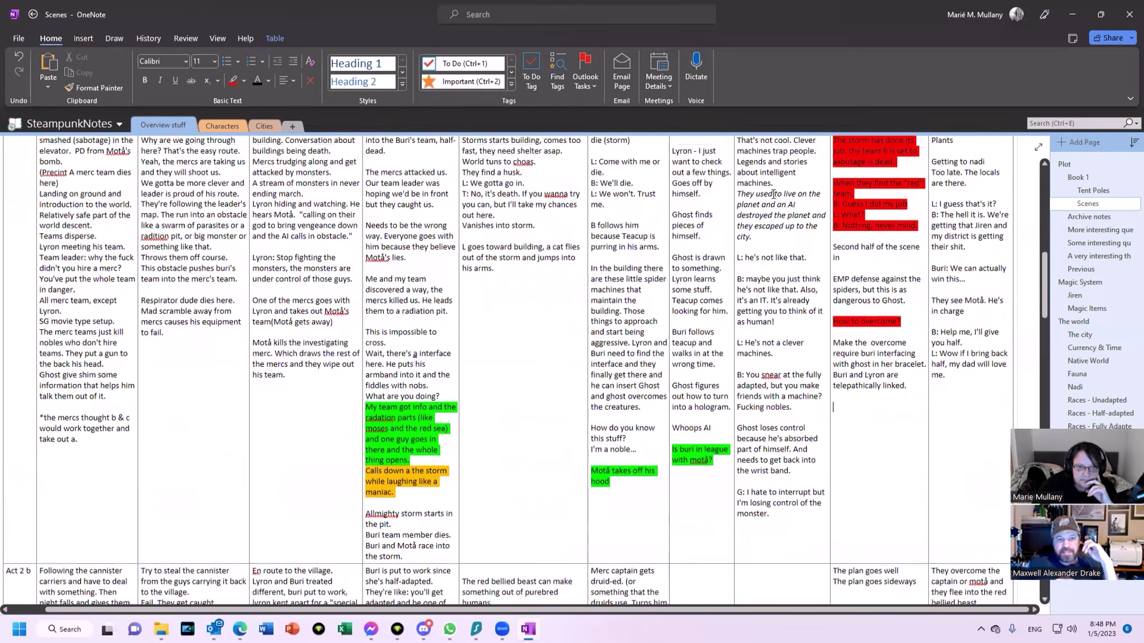